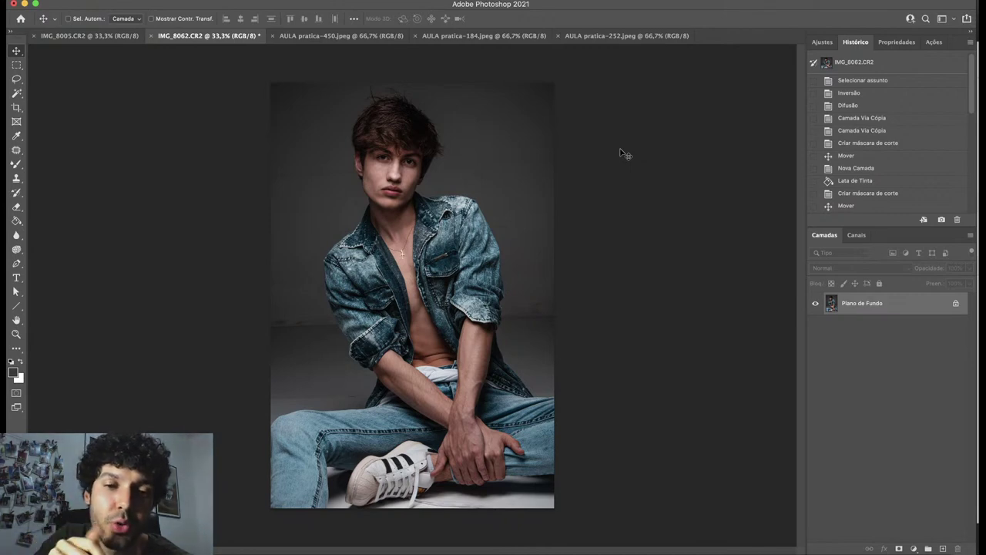
# Open the IMG_8005.CR2 photo and examine the studio floor around the model's boots up close.
pyautogui.click(122, 37)
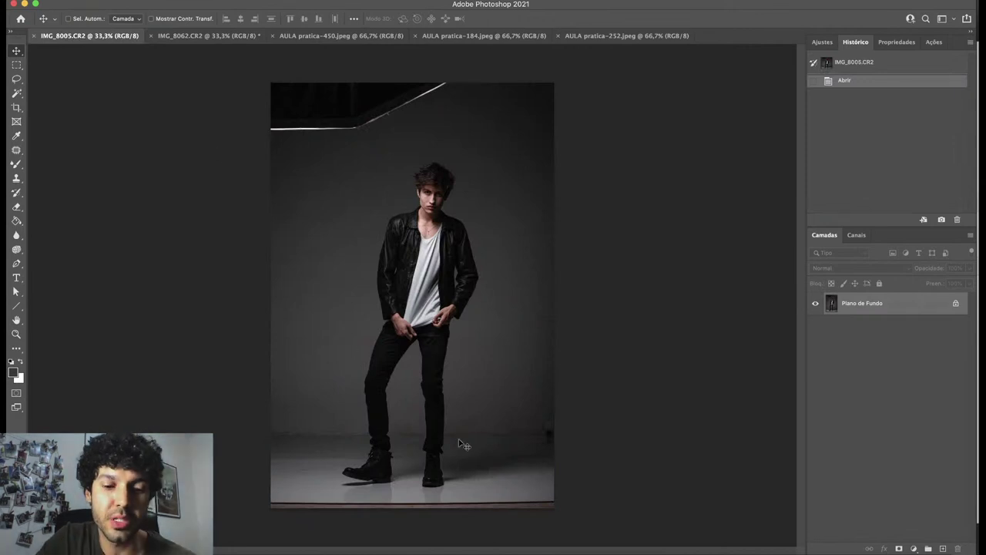
pyautogui.press('super+equal')
pyautogui.press('super+equal')
pyautogui.scroll(-5, 462, 443)
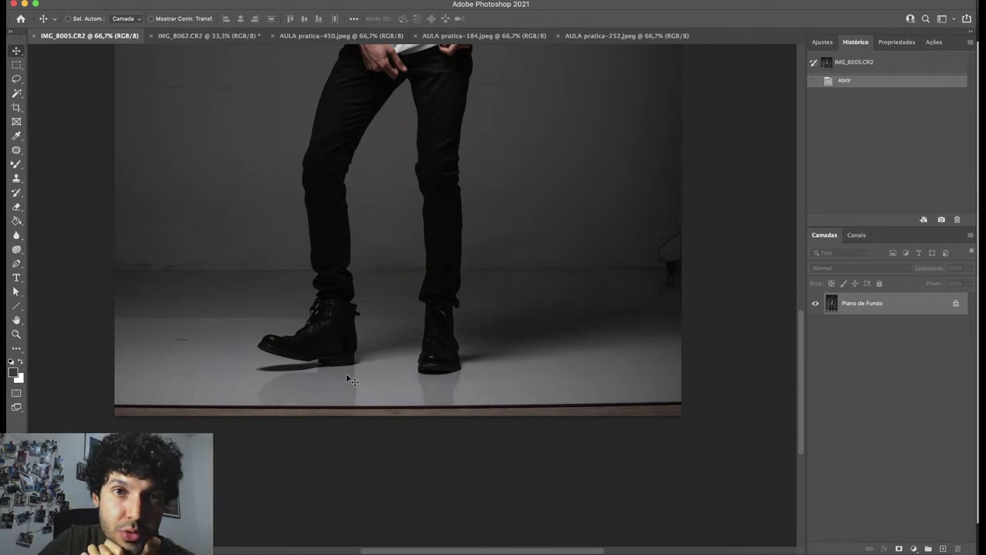
# Compare the studio backgrounds in AULA pratica-450.jpeg and AULA pratica-184.jpeg, examining the floor around the boots in the latter.
pyautogui.click(374, 36)
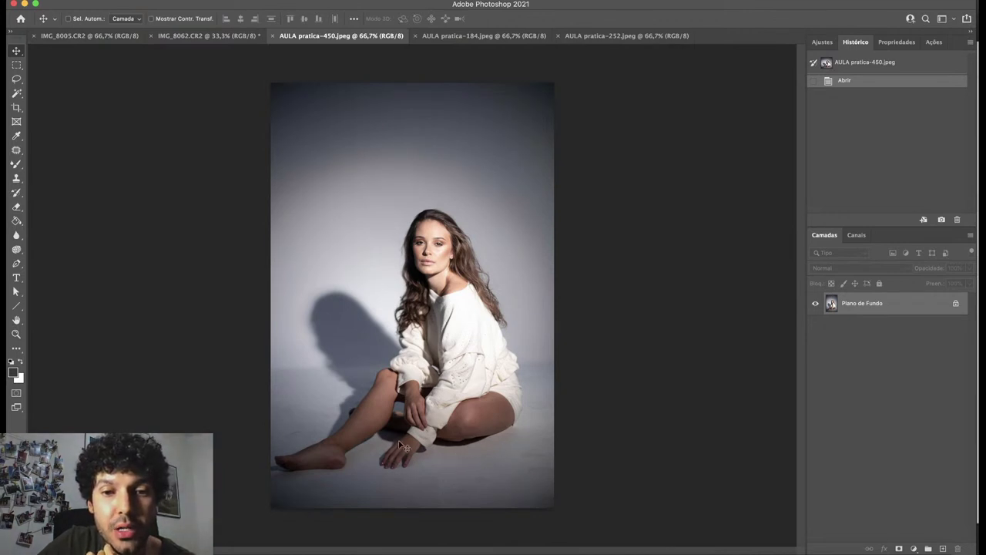
pyautogui.click(483, 36)
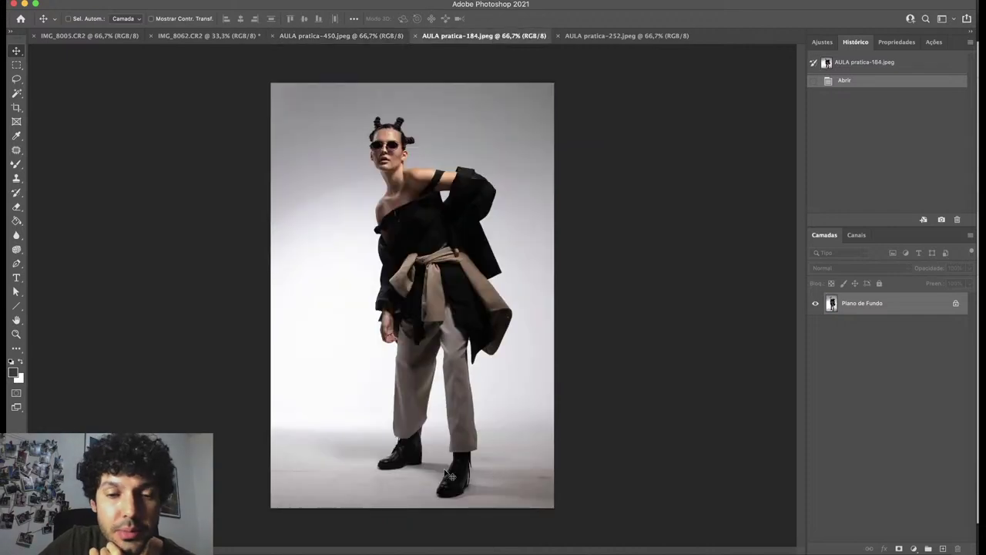
pyautogui.press('super+plus')
pyautogui.press('super+plus')
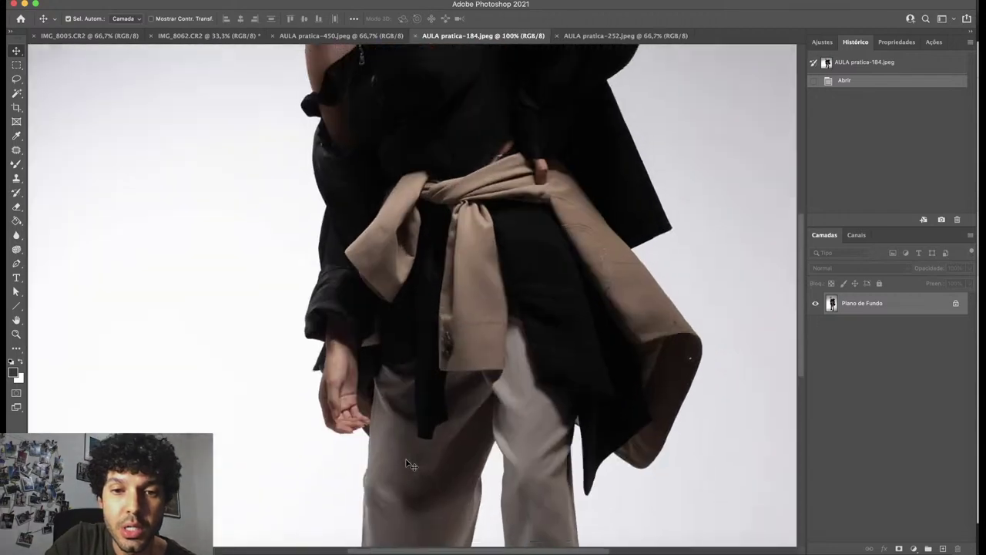
pyautogui.scroll(-10, 407, 461)
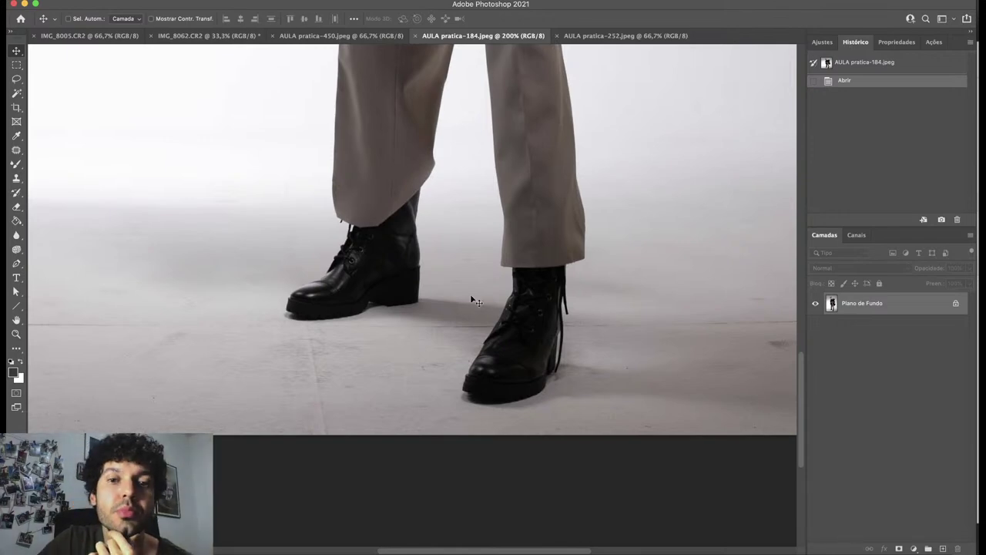
# View IMG_8062.CR2 briefly, return to IMG_8005.CR2 and examine its backdrop, floor edge and shadows.
pyautogui.click(190, 36)
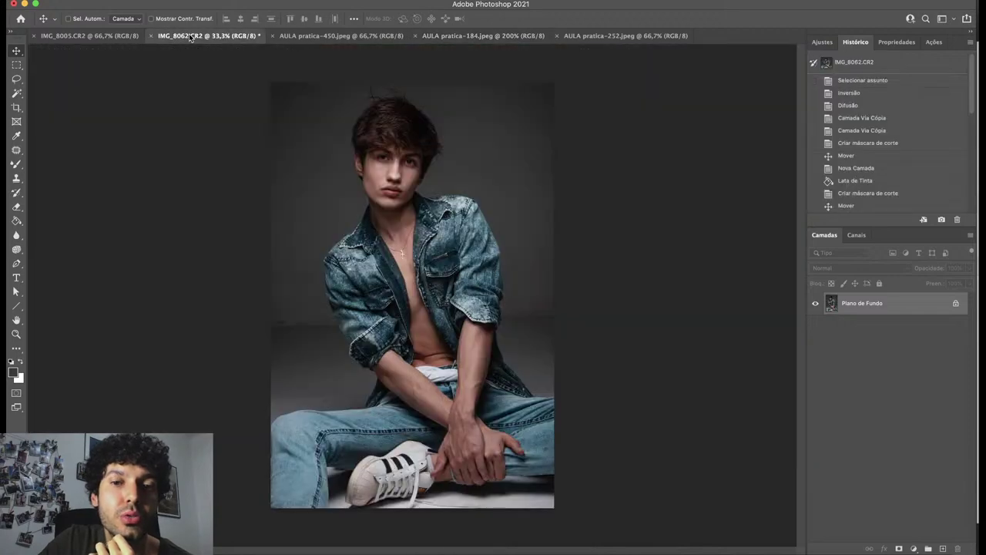
pyautogui.click(104, 36)
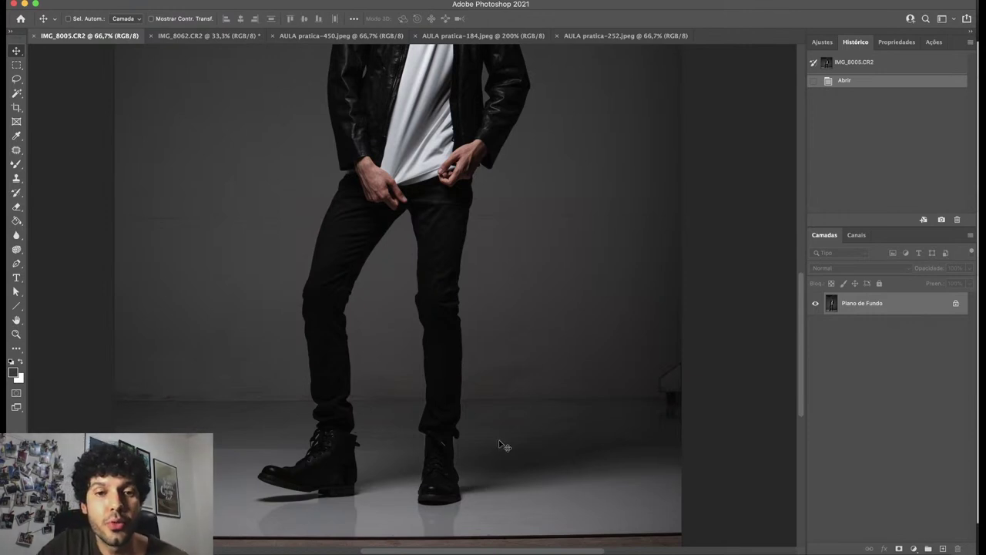
pyautogui.scroll(5, 487, 370)
pyautogui.scroll(-6, 487, 370)
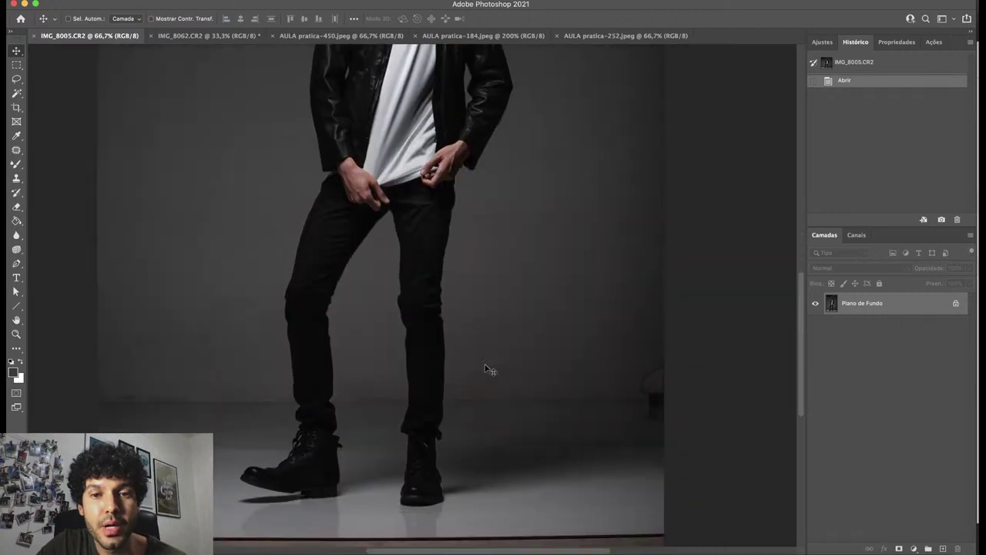
pyautogui.scroll(3, 487, 370)
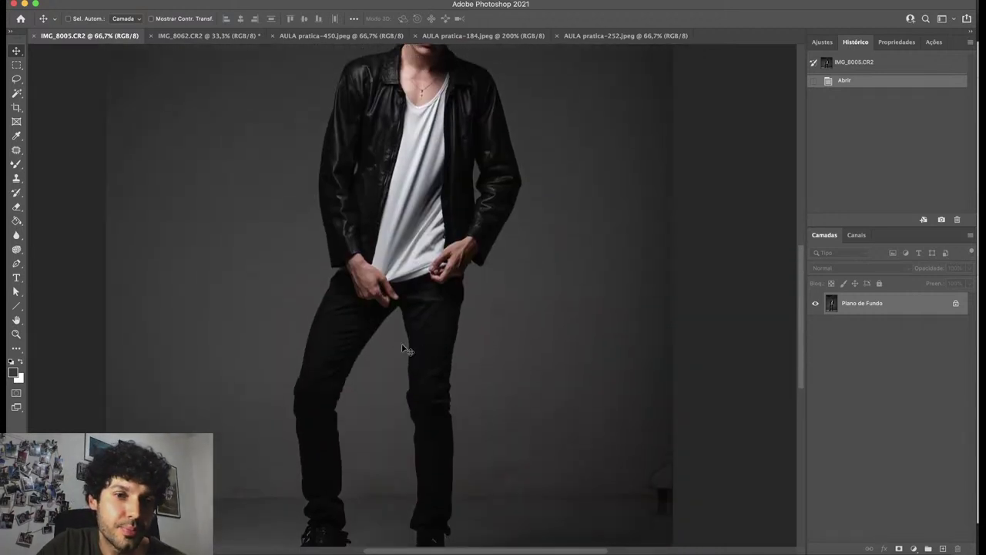
pyautogui.scroll(-5, 402, 345)
pyautogui.scroll(1, 380, 351)
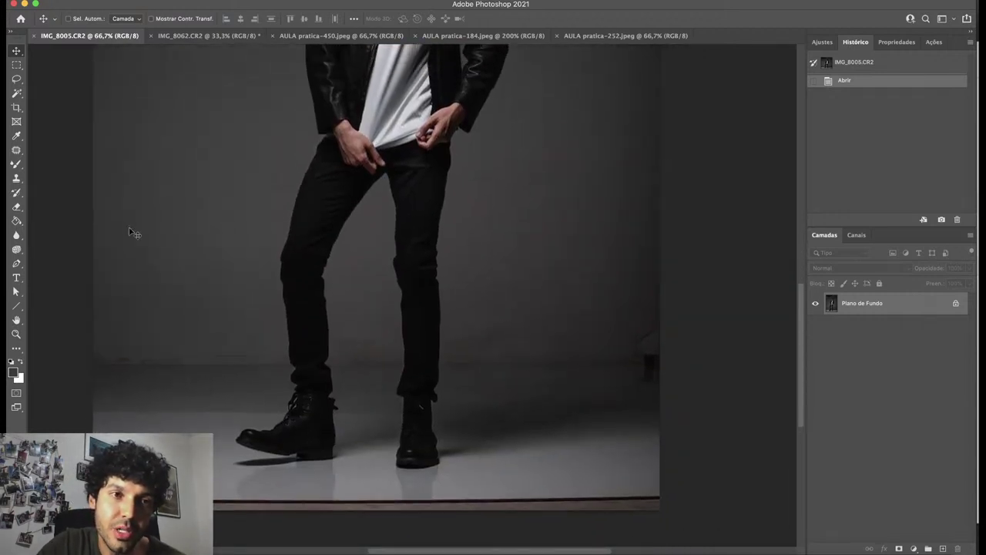
# Try removing the marks on the floor and wall beside the model's raised boot with the Spot Healing Brush at size 60.
pyautogui.click(20, 154)
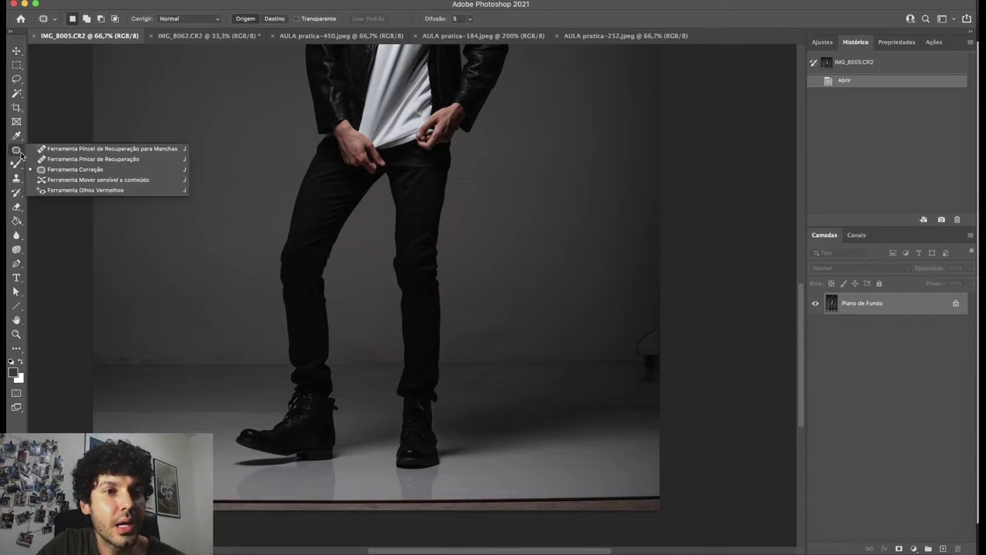
pyautogui.click(61, 149)
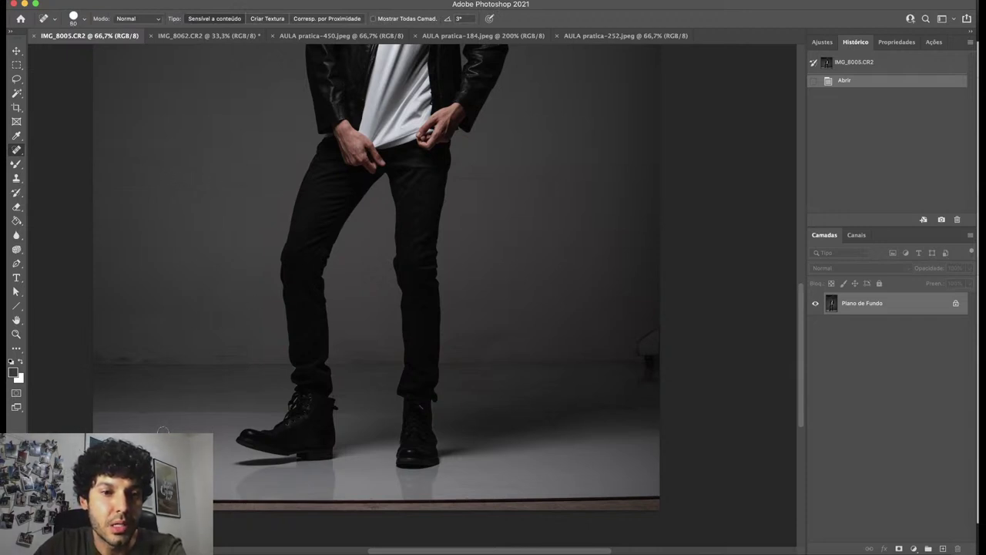
pyautogui.click(188, 395)
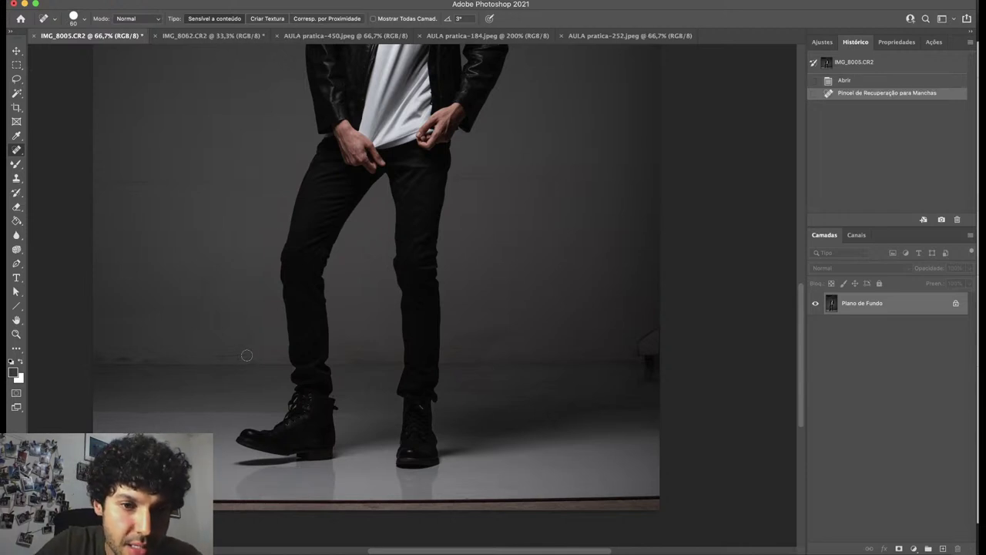
pyautogui.moveTo(245, 356); pyautogui.dragTo(215, 357)
pyautogui.moveTo(286, 183); pyautogui.dragTo(95, 181)
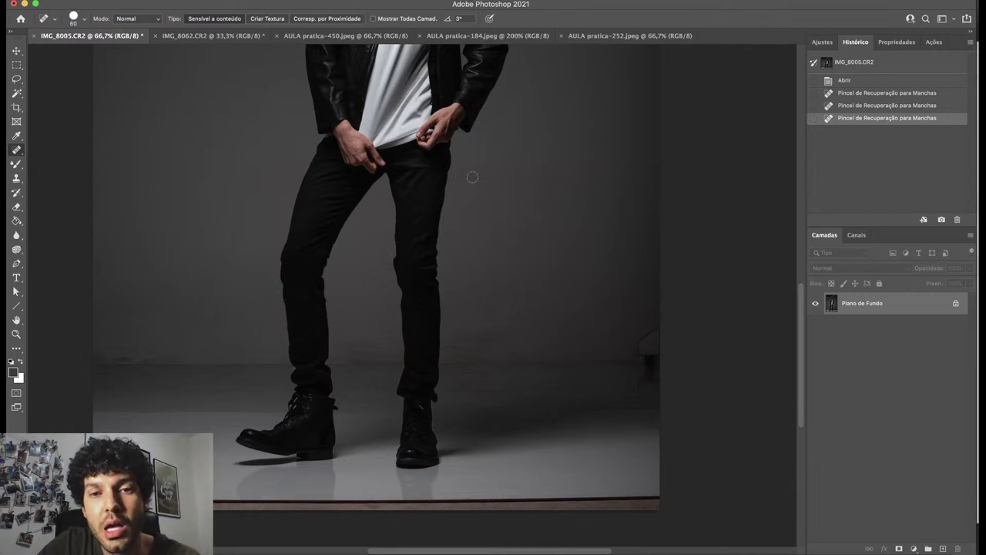
pyautogui.press('[')
pyautogui.press('[')
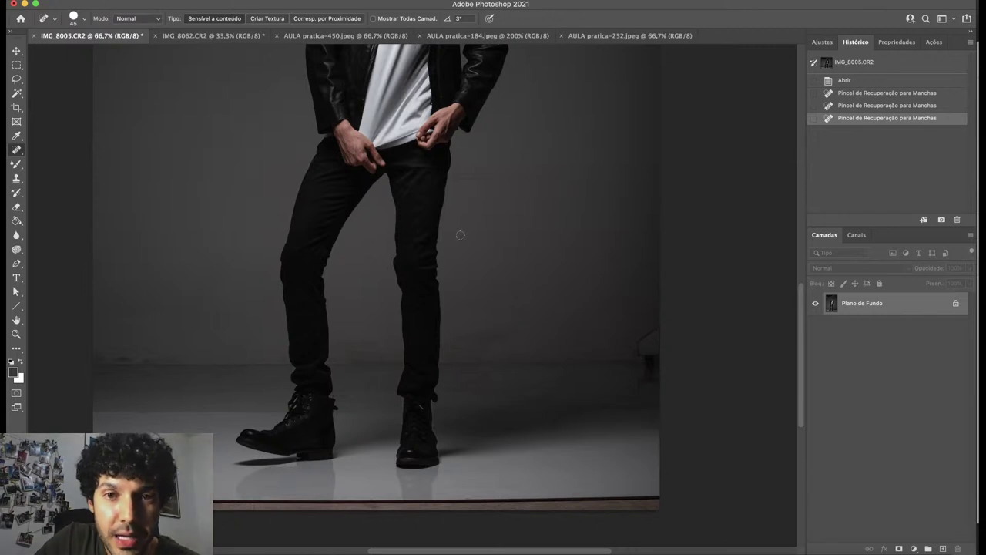
# Try covering the line between wall and floor beside the raised boot with clean wall texture using the Patch tool.
pyautogui.rightClick(16, 152)
pyautogui.click(77, 166)
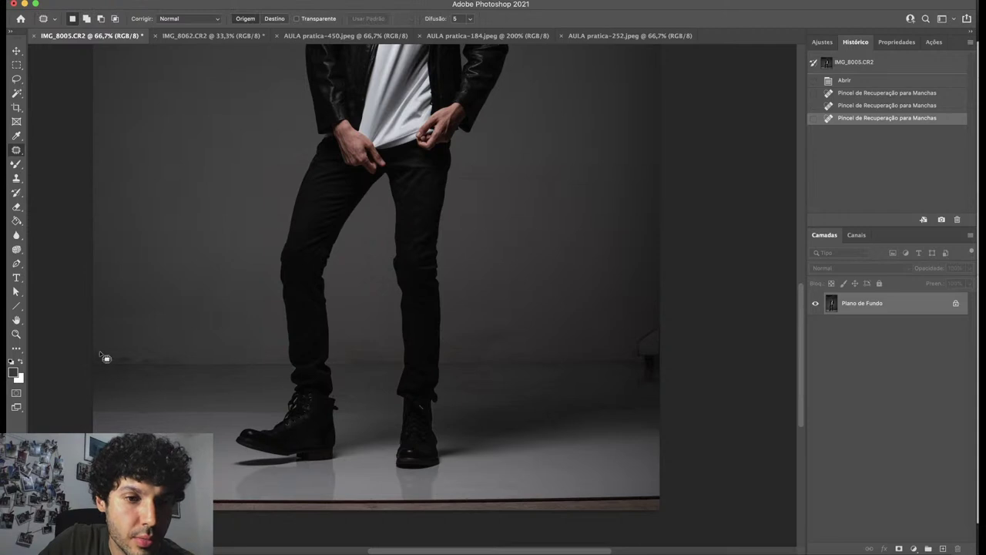
pyautogui.moveTo(95, 347)
pyautogui.mouseDown()
pyautogui.moveTo(154, 430)
pyautogui.moveTo(181, 410)
pyautogui.moveTo(152, 334)
pyautogui.moveTo(173, 247)
pyautogui.mouseUp()
pyautogui.click(229, 283)
pyautogui.moveTo(162, 342)
pyautogui.mouseDown()
pyautogui.moveTo(162, 417)
pyautogui.moveTo(198, 428)
pyautogui.moveTo(283, 408)
pyautogui.moveTo(283, 356)
pyautogui.moveTo(224, 344)
pyautogui.moveTo(191, 255)
pyautogui.mouseUp()
pyautogui.click(192, 258)
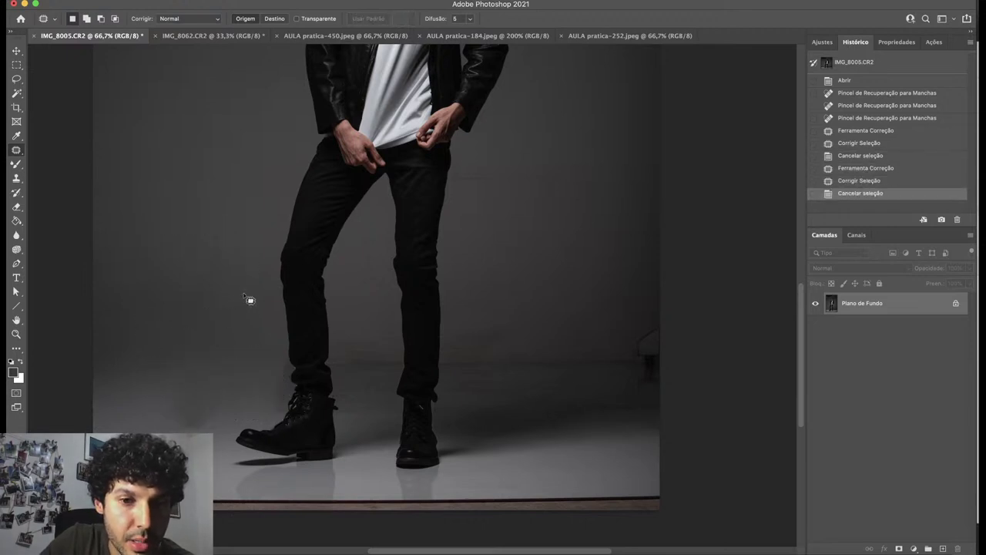
# Try patching the dark blotch above the raised boot and the uneven wall area beside the leg.
pyautogui.moveTo(195, 394)
pyautogui.mouseDown()
pyautogui.moveTo(168, 402)
pyautogui.moveTo(214, 433)
pyautogui.moveTo(226, 403)
pyautogui.moveTo(217, 274)
pyautogui.moveTo(231, 208)
pyautogui.mouseUp()
pyautogui.moveTo(129, 276)
pyautogui.mouseDown()
pyautogui.moveTo(82, 320)
pyautogui.moveTo(215, 343)
pyautogui.moveTo(230, 285)
pyautogui.mouseUp()
pyautogui.moveTo(188, 323)
pyautogui.mouseDown()
pyautogui.moveTo(203, 248)
pyautogui.moveTo(237, 237)
pyautogui.mouseUp()
pyautogui.click(185, 319)
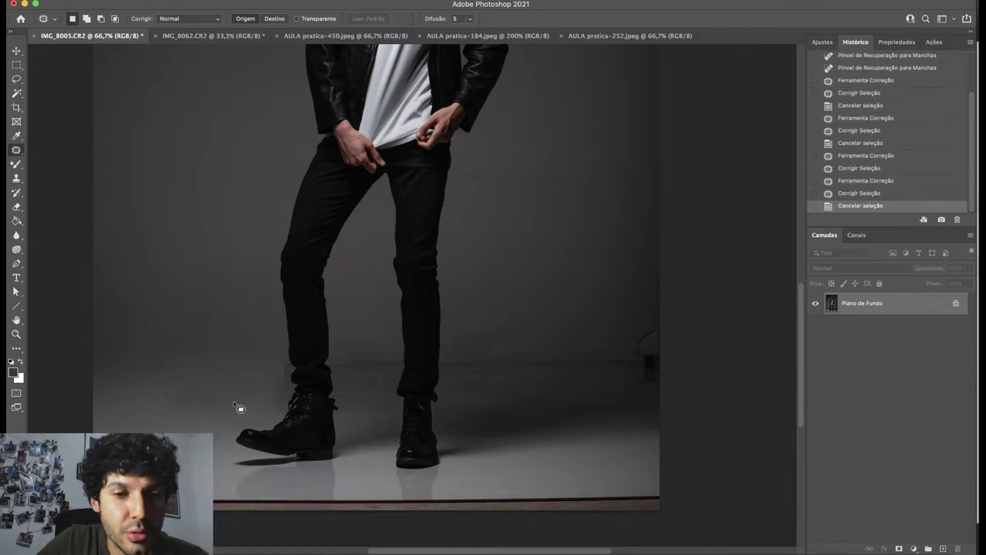
# Undo the most recent patch corrections and clear the selection.
pyautogui.hotkey('ctrl', 'z')
pyautogui.hotkey('ctrl', 'z')
pyautogui.hotkey('ctrl', 'z')
pyautogui.hotkey('ctrl', 'z')
pyautogui.hotkey('ctrl', 'z')
pyautogui.hotkey('ctrl', 'z')
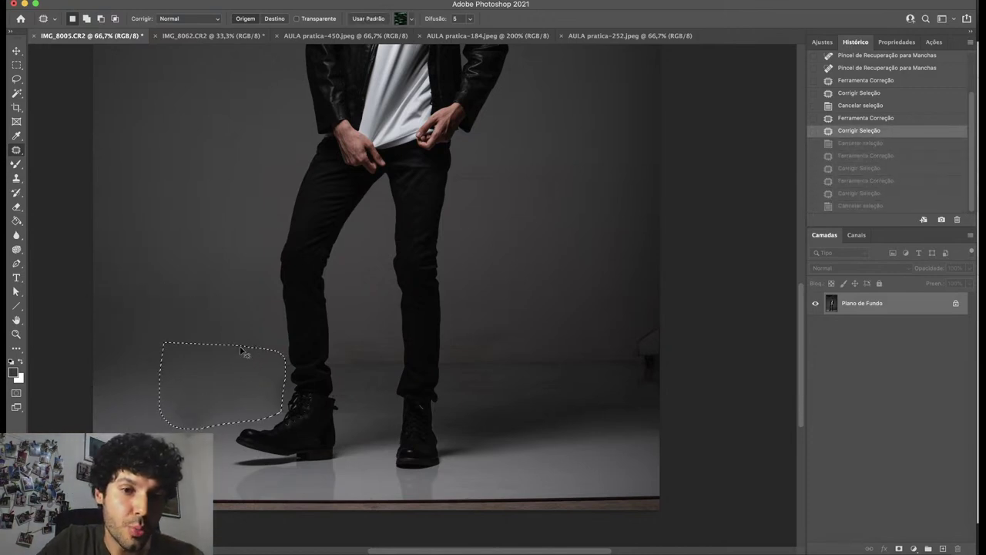
pyautogui.hotkey('ctrl', 'd')
# Blend the hard patched edges between wall and floor beside the raised boot using the Mixer Brush at size 400.
pyautogui.click(15, 164)
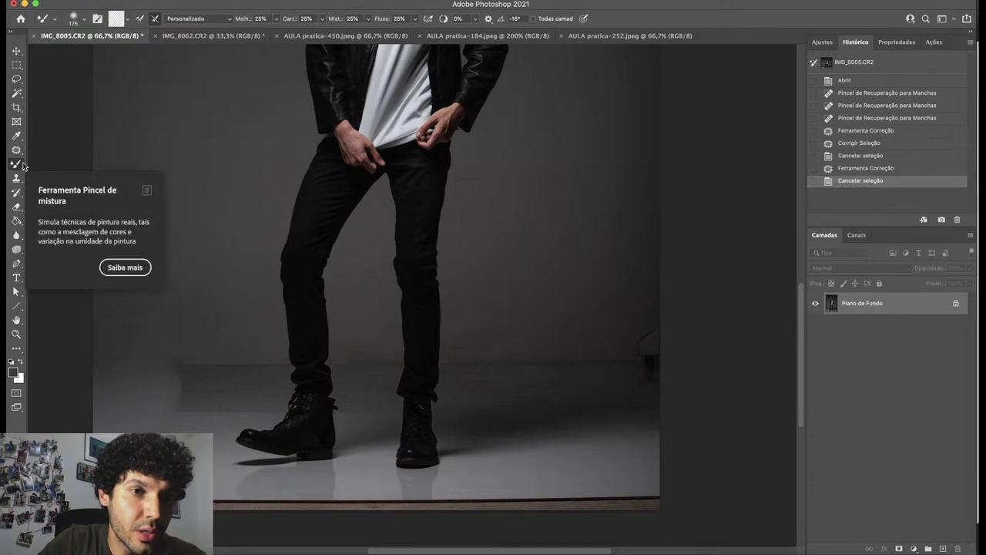
pyautogui.click(16, 164)
pyautogui.click(40, 193)
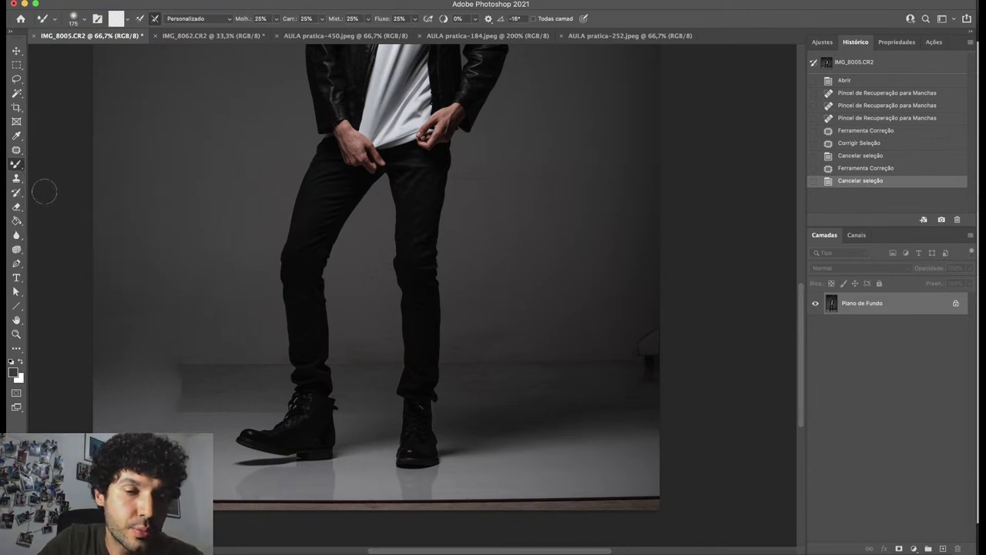
pyautogui.press(']')
pyautogui.press(']')
pyautogui.press(']')
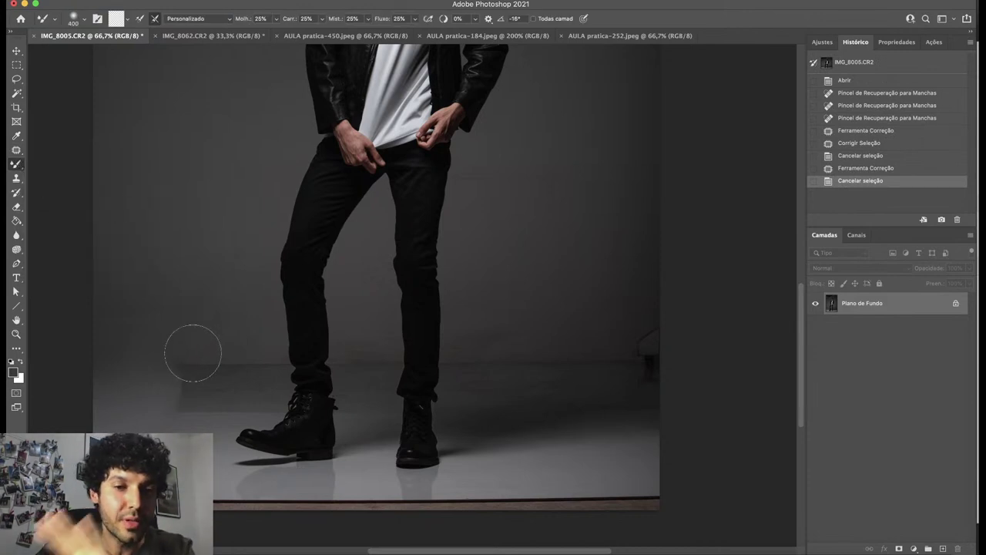
pyautogui.press(']')
pyautogui.press(']')
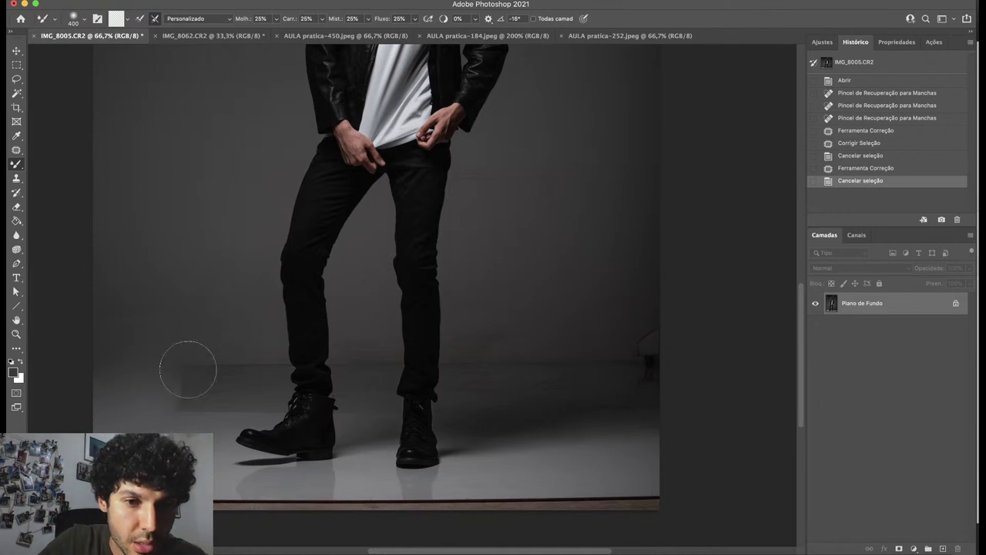
pyautogui.moveTo(229, 375)
pyautogui.mouseDown()
pyautogui.moveTo(145, 414)
pyautogui.moveTo(192, 392)
pyautogui.moveTo(215, 394)
pyautogui.mouseUp()
pyautogui.moveTo(66, 357); pyautogui.dragTo(150, 347)
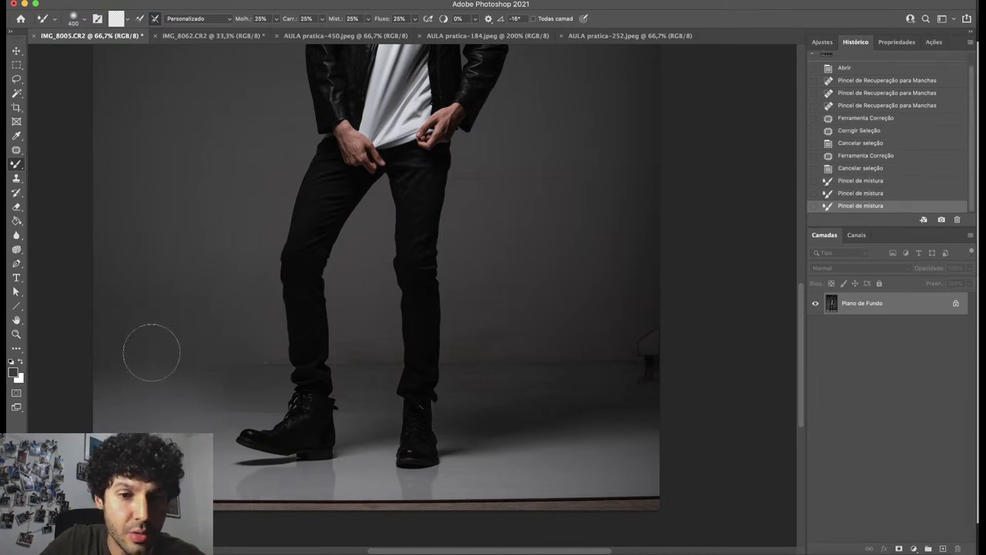
# Smooth the remaining dark patch above the raised boot with the Mixer Brush at size 200.
pyautogui.press('[')
pyautogui.press('[')
pyautogui.moveTo(211, 367)
pyautogui.mouseDown()
pyautogui.moveTo(256, 364)
pyautogui.moveTo(225, 370)
pyautogui.moveTo(195, 413)
pyautogui.moveTo(259, 401)
pyautogui.moveTo(217, 411)
pyautogui.mouseUp()
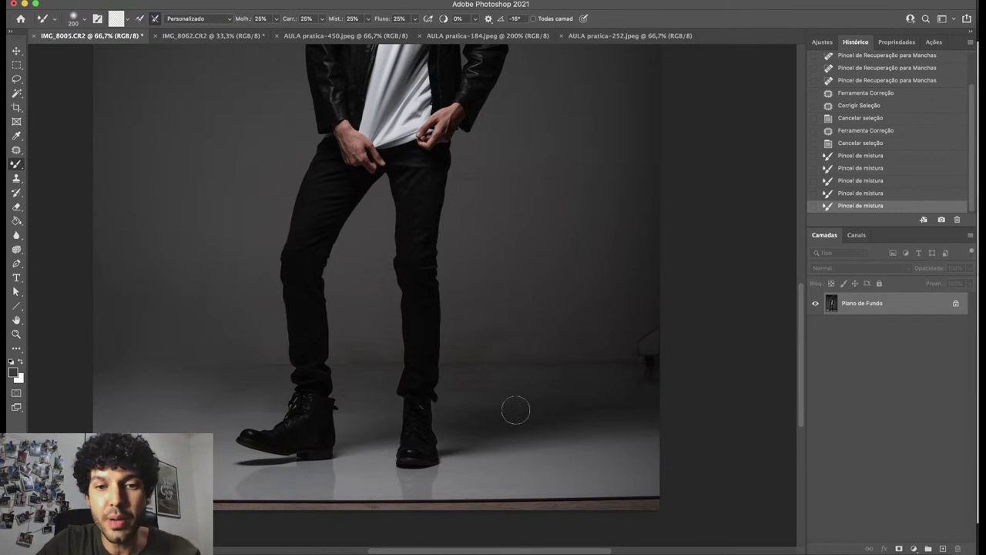
# Blend the bright floor in front of and beside the standing boot with the size 200 Mixer Brush.
pyautogui.click(467, 479)
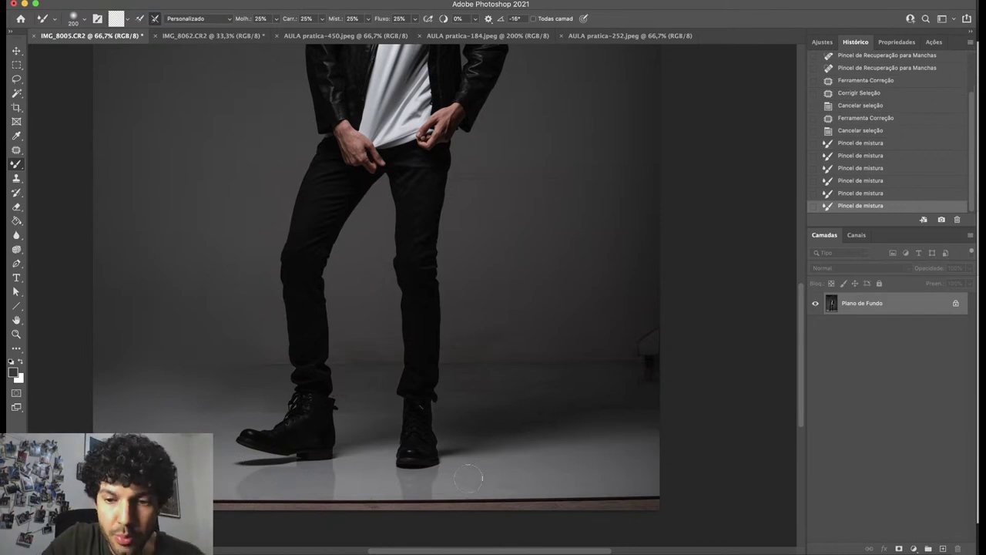
pyautogui.press('super+plus')
pyautogui.scroll(-3, 473, 479)
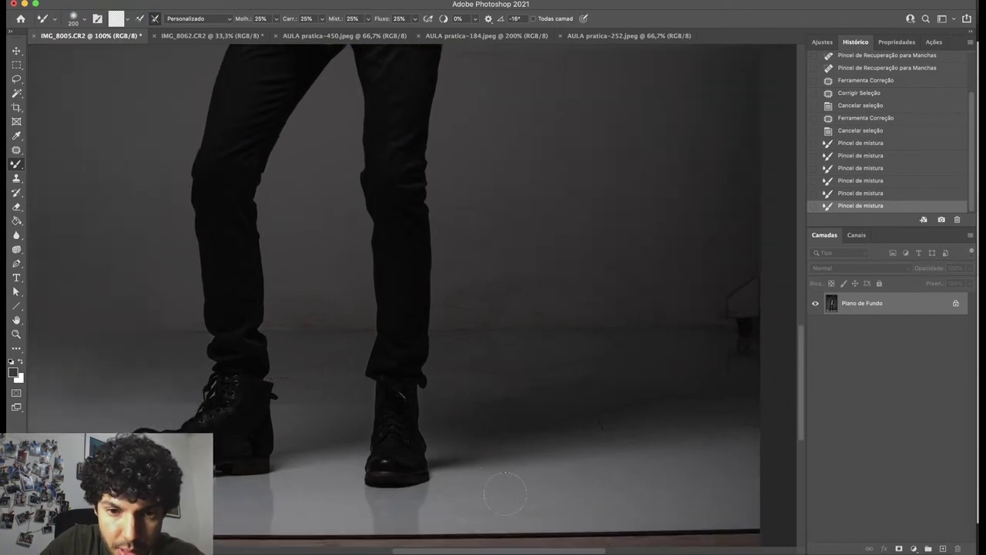
pyautogui.moveTo(527, 514)
pyautogui.mouseDown()
pyautogui.moveTo(449, 506)
pyautogui.moveTo(453, 493)
pyautogui.moveTo(423, 509)
pyautogui.mouseUp()
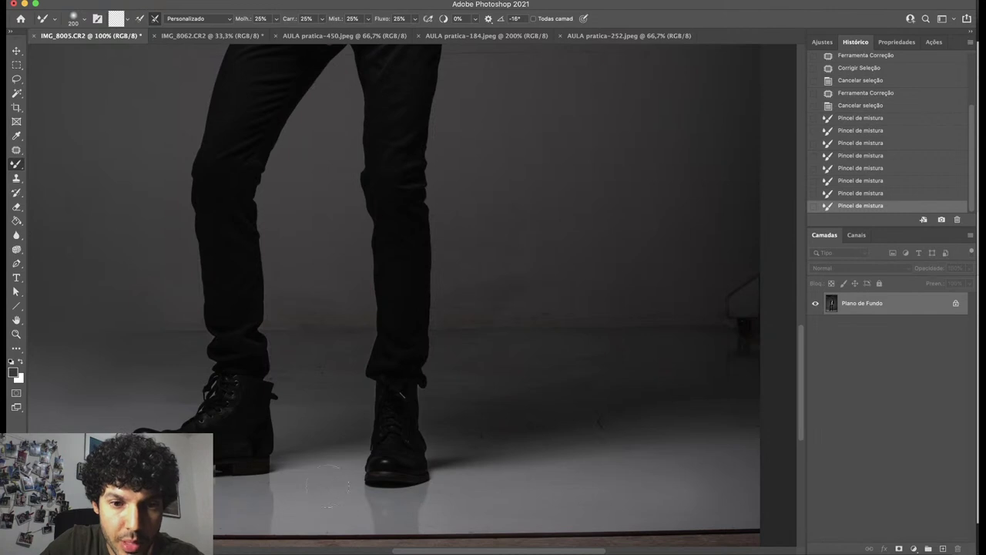
pyautogui.hscroll(5, 447, 233)
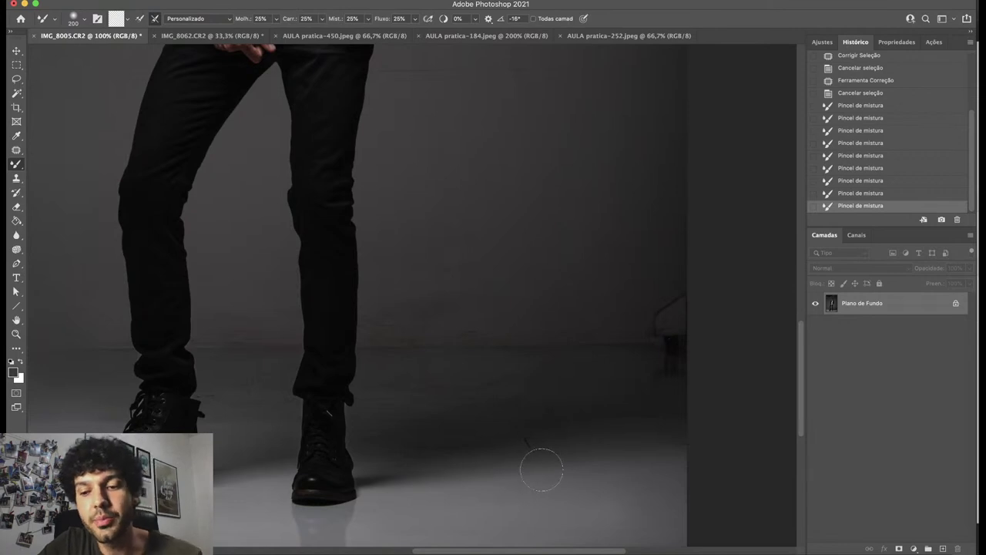
# Blend the floor shadow and wall line behind the standing boot with the Mixer Brush at size 400, finishing at size 175.
pyautogui.press(']')
pyautogui.press(']')
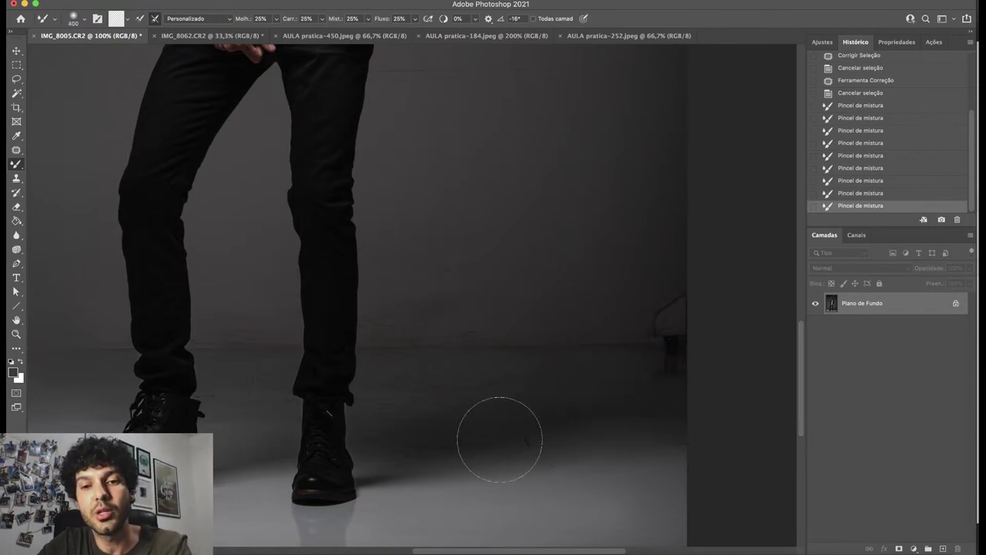
pyautogui.moveTo(461, 451); pyautogui.dragTo(625, 408)
pyautogui.moveTo(554, 331)
pyautogui.mouseDown()
pyautogui.moveTo(493, 376)
pyautogui.moveTo(621, 313)
pyautogui.moveTo(470, 397)
pyautogui.moveTo(600, 330)
pyautogui.moveTo(490, 305)
pyautogui.moveTo(472, 282)
pyautogui.moveTo(453, 306)
pyautogui.moveTo(485, 287)
pyautogui.moveTo(413, 352)
pyautogui.moveTo(316, 376)
pyautogui.mouseUp()
pyautogui.press('[')
pyautogui.press('[')
pyautogui.press('[')
pyautogui.press('[')
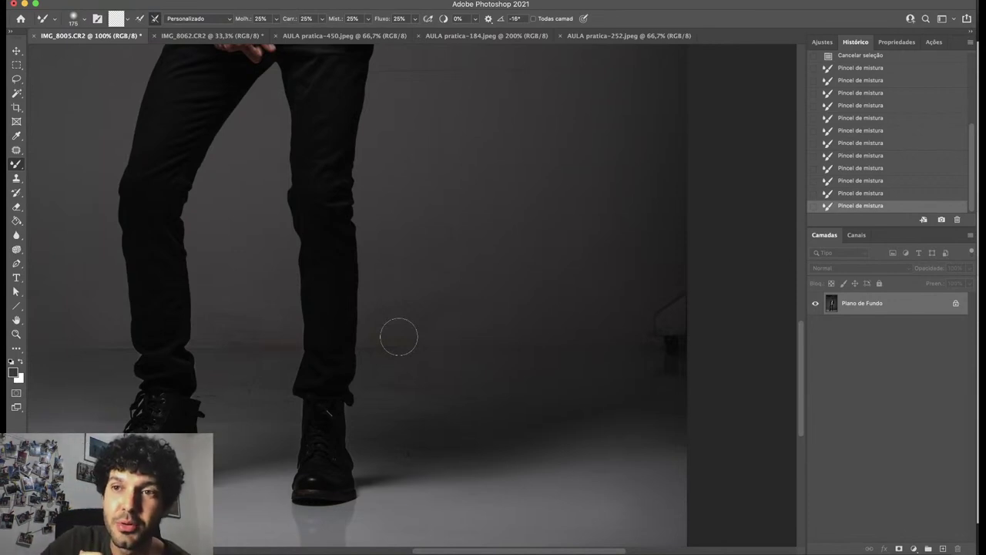
# Revert IMG_8005.CR2 to its original opening snapshot and display the saved action sets.
pyautogui.click(933, 43)
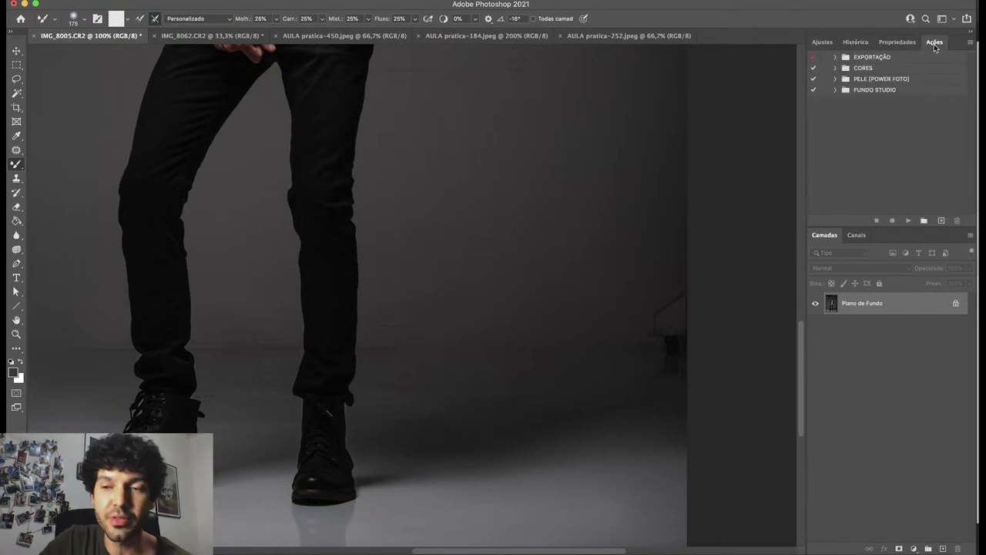
pyautogui.click(855, 42)
pyautogui.scroll(5, 866, 60)
pyautogui.click(886, 63)
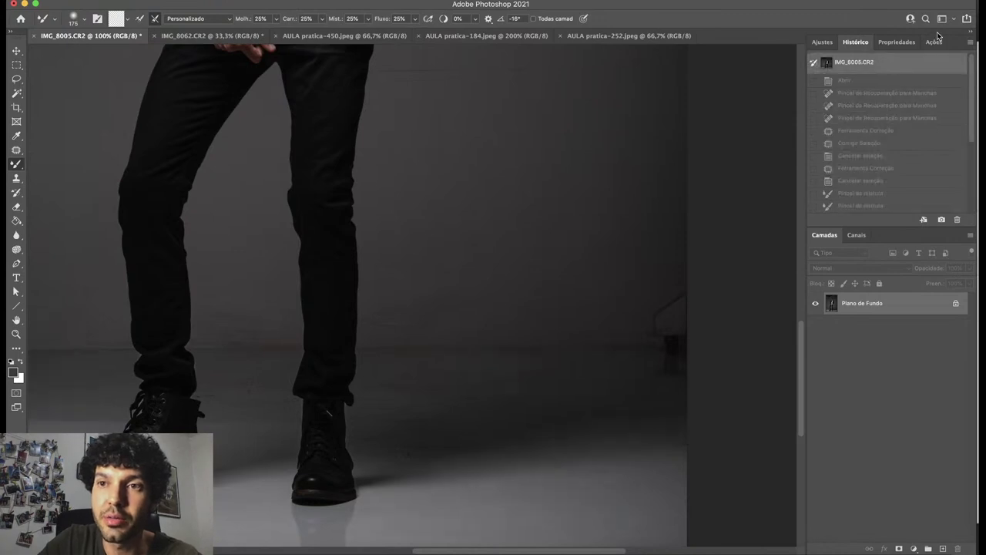
pyautogui.click(934, 43)
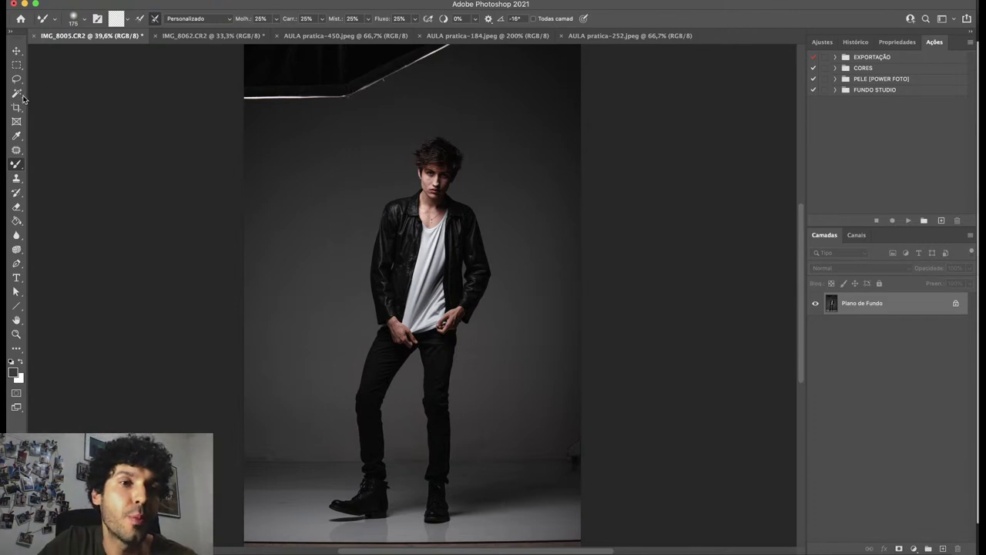
# Try removing the softbox from the upper-left corner of the backdrop with the Patch tool.
pyautogui.click(15, 152)
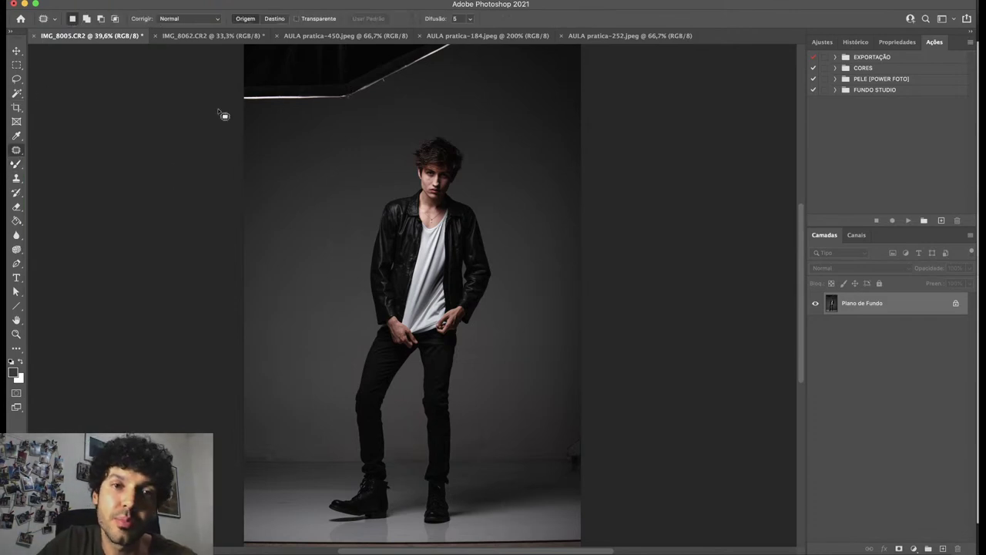
pyautogui.moveTo(235, 101)
pyautogui.mouseDown()
pyautogui.moveTo(352, 100)
pyautogui.moveTo(418, 74)
pyautogui.moveTo(457, 41)
pyautogui.moveTo(235, 40)
pyautogui.moveTo(277, 62)
pyautogui.moveTo(280, 127)
pyautogui.mouseUp()
pyautogui.hotkey('ctrl', 'd')
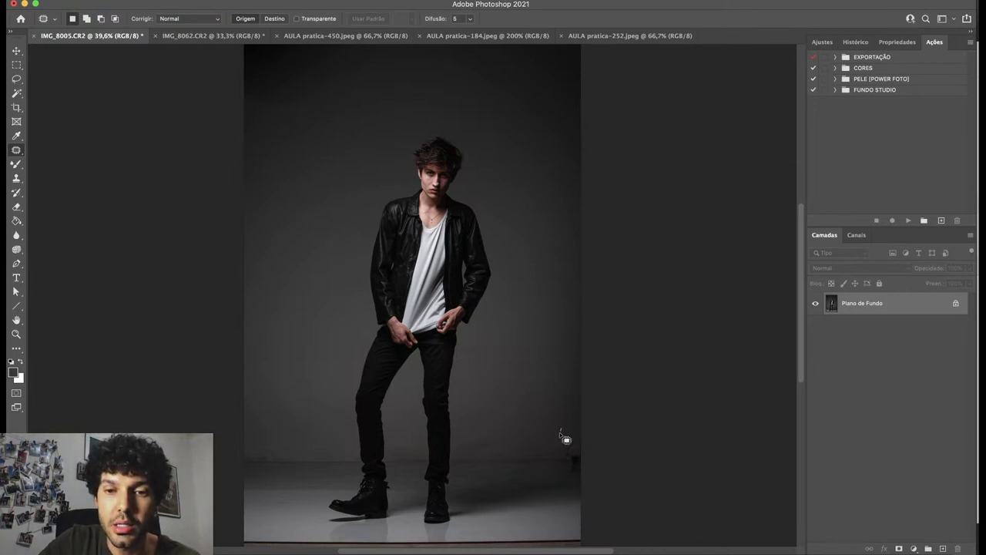
# Try patching out the dark object at the photo's right edge, just above the floor, with clean backdrop.
pyautogui.moveTo(596, 440); pyautogui.dragTo(590, 414)
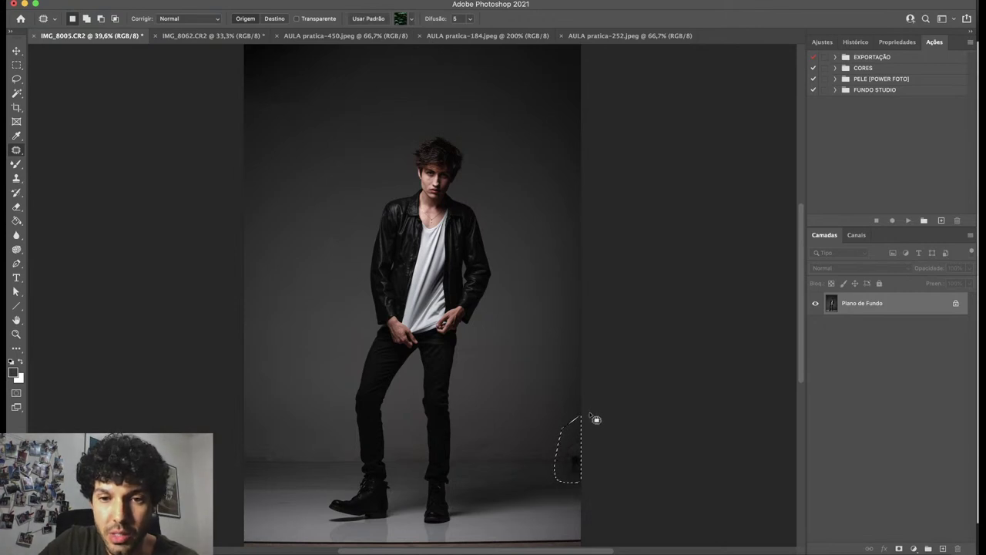
pyautogui.moveTo(571, 467); pyautogui.dragTo(542, 420)
pyautogui.hotkey('ctrl', 'd')
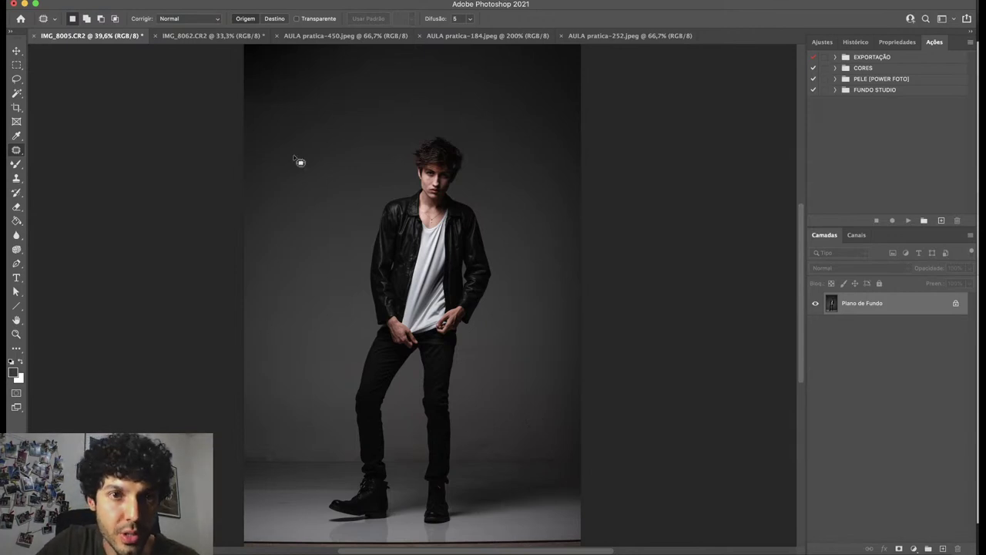
pyautogui.moveTo(573, 456); pyautogui.dragTo(575, 459)
pyautogui.click(575, 460)
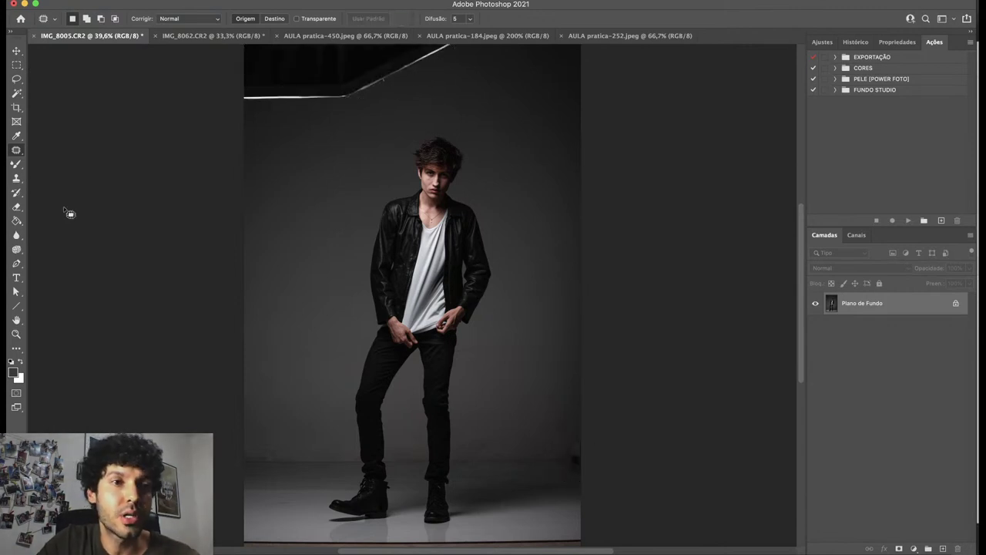
# Lasso the softbox in the photo's upper-left corner and replace it with a content-aware fill at 100% opacity, leaving nothing selected.
pyautogui.click(16, 79)
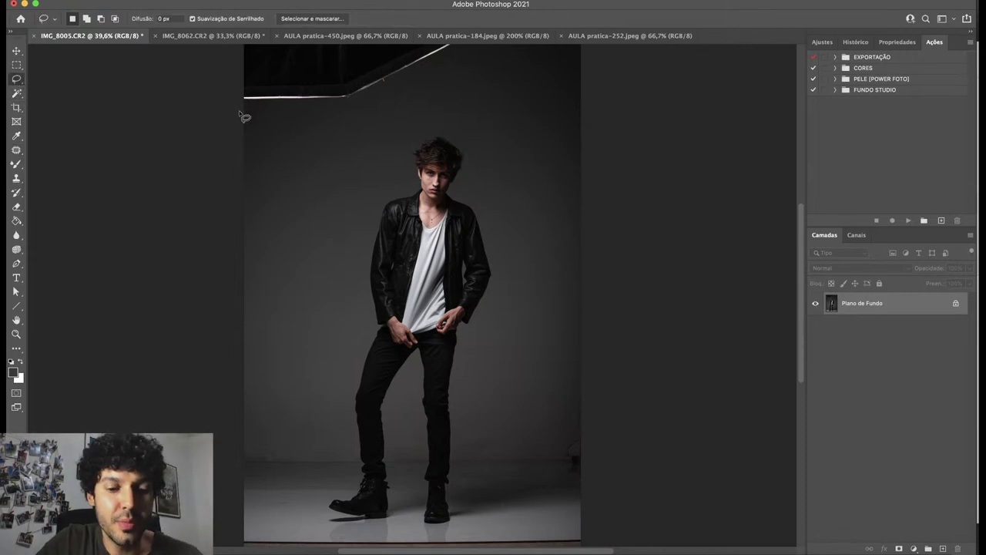
pyautogui.moveTo(240, 109)
pyautogui.mouseDown()
pyautogui.moveTo(361, 101)
pyautogui.moveTo(464, 48)
pyautogui.moveTo(370, 23)
pyautogui.moveTo(234, 45)
pyautogui.mouseUp()
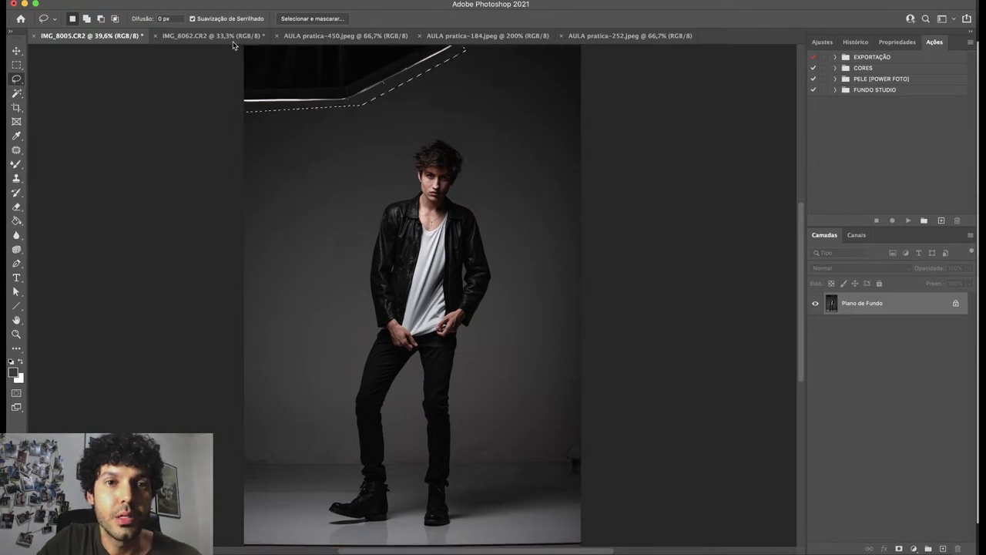
pyautogui.hotkey('shift', 'BackSpace')
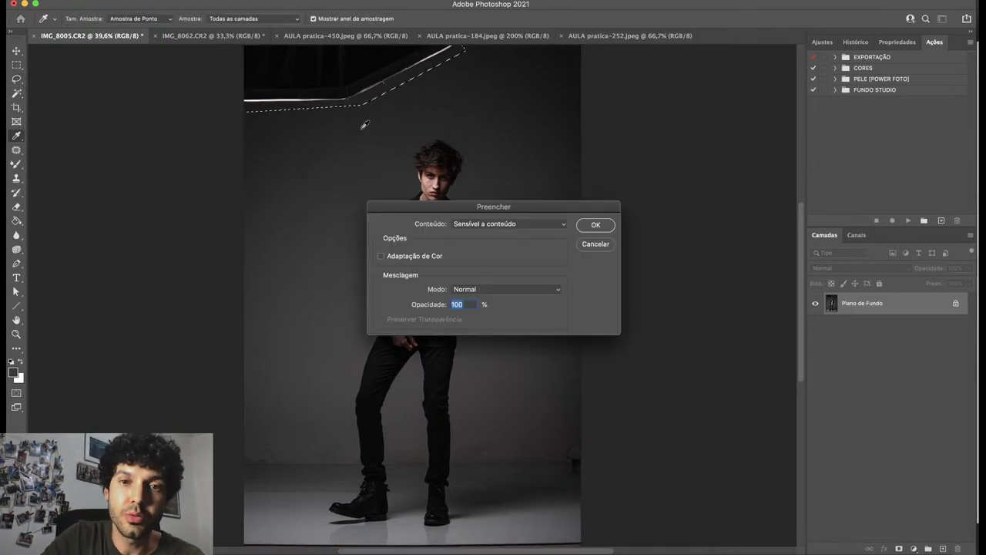
pyautogui.click(542, 224)
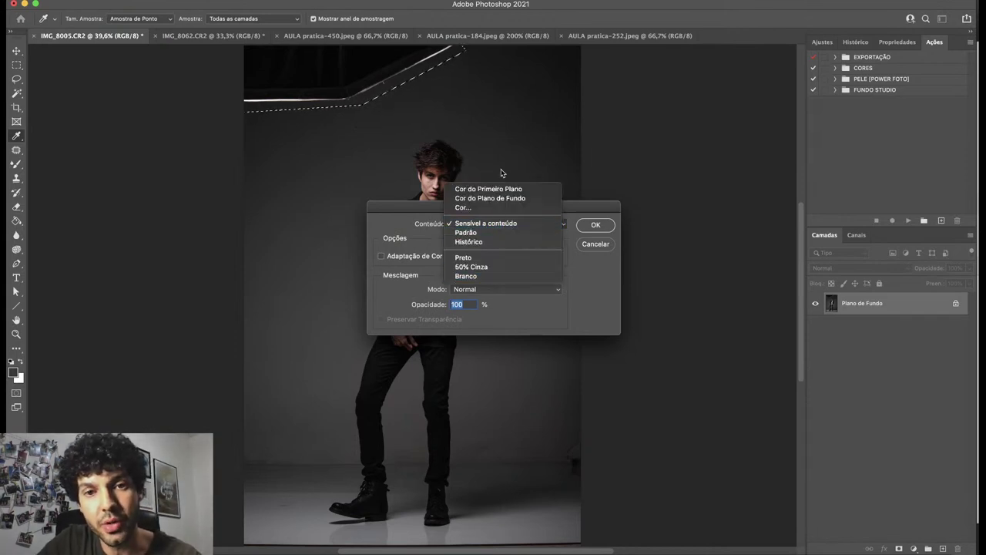
pyautogui.click(485, 223)
pyautogui.click(601, 225)
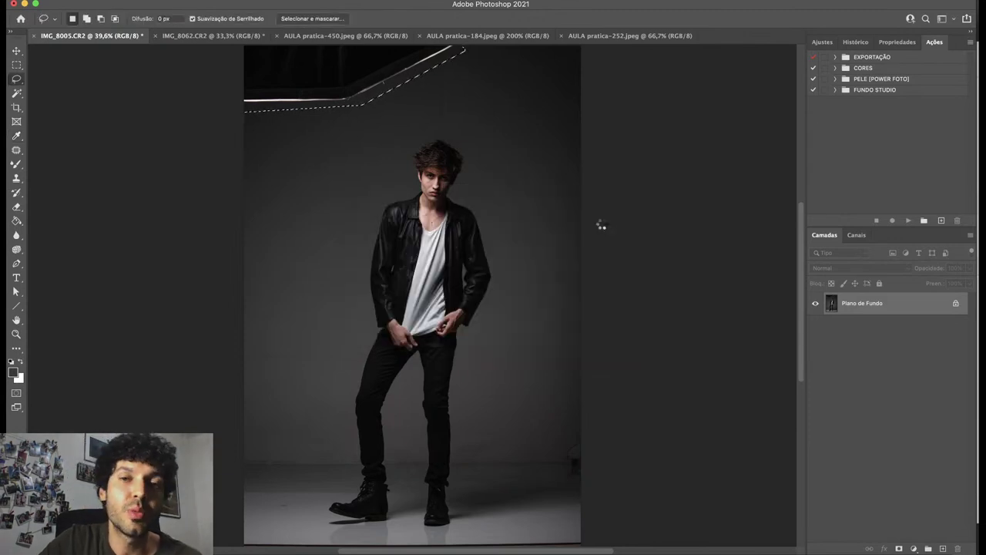
pyautogui.click(330, 163)
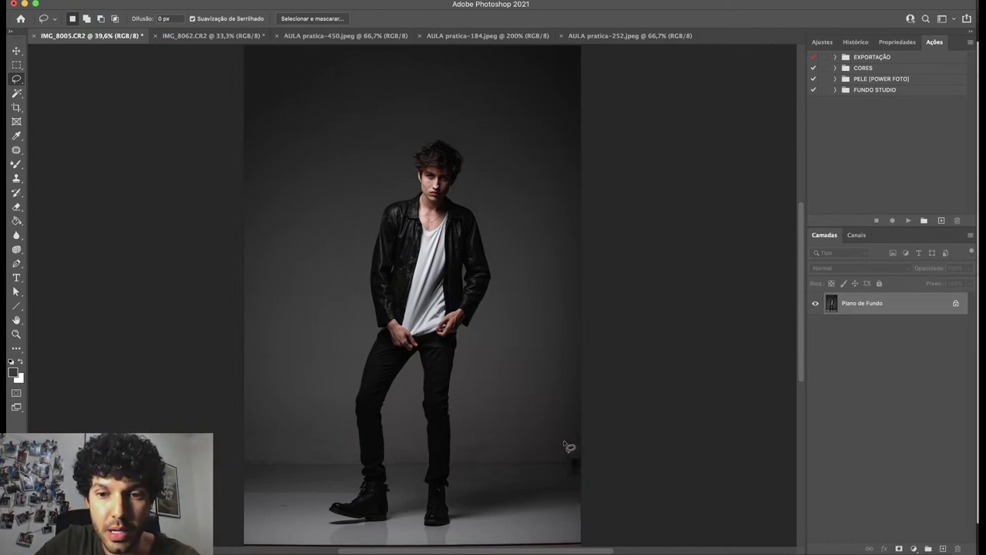
# Lasso the dark object at the photo's right edge near the floor and replace it with a content-aware fill.
pyautogui.moveTo(565, 441)
pyautogui.mouseDown()
pyautogui.moveTo(565, 480)
pyautogui.moveTo(588, 477)
pyautogui.moveTo(591, 430)
pyautogui.mouseUp()
pyautogui.hotkey('shift', 'BackSpace')
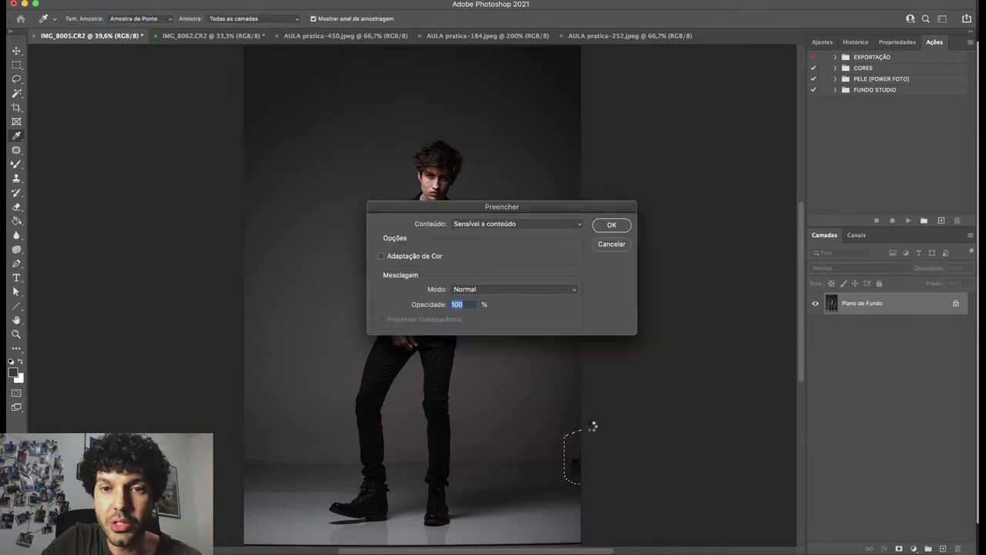
pyautogui.press('Return')
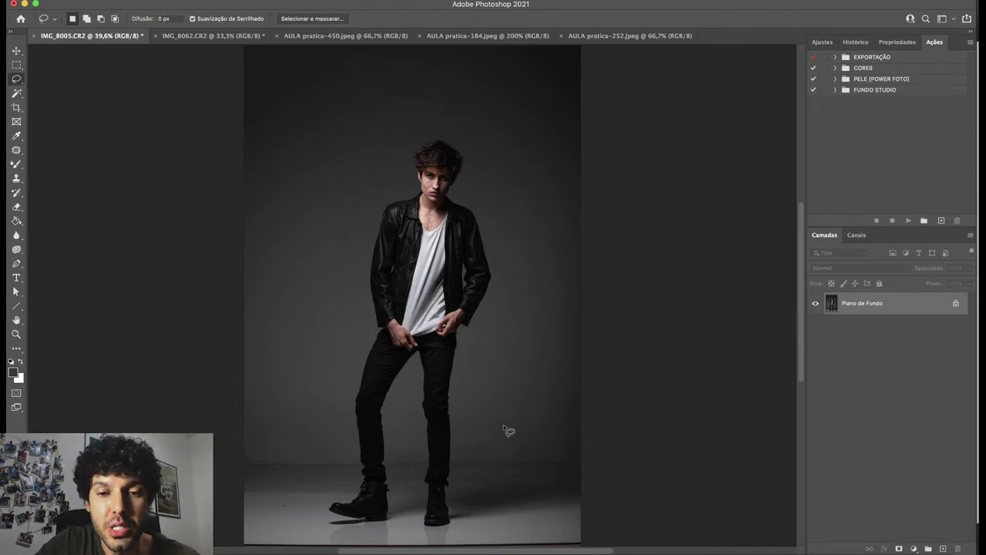
# Select the floor strip below the boots and stretch it downward to about 265% height, pushing the backdrop edge out of the photo.
pyautogui.scroll(-1, 509, 428)
pyautogui.scroll(-1, 508, 430)
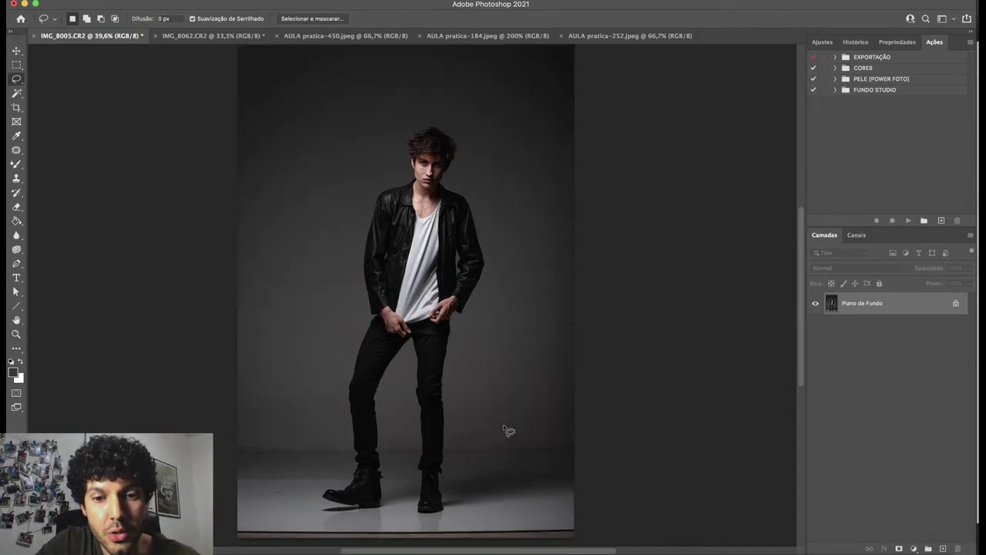
pyautogui.scroll(-1, 508, 430)
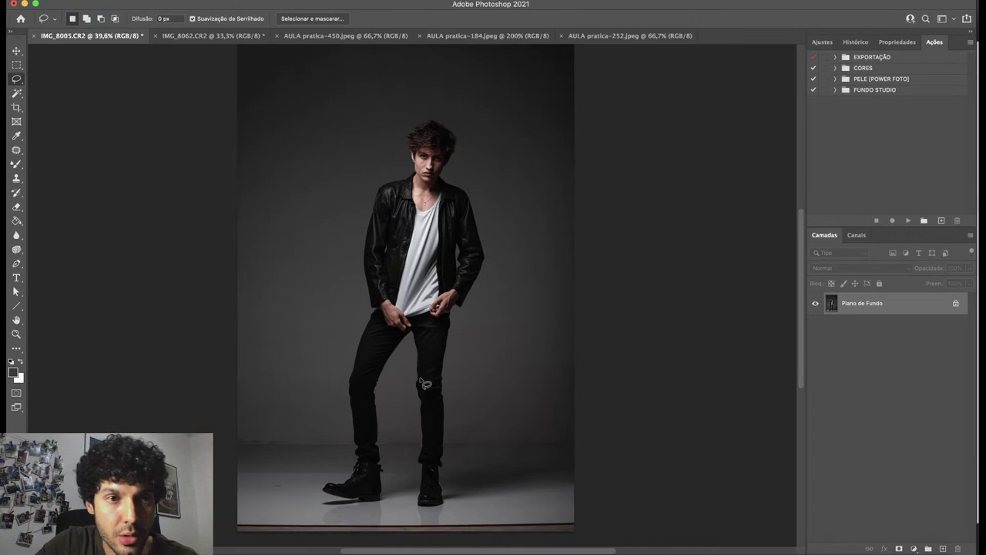
pyautogui.click(19, 66)
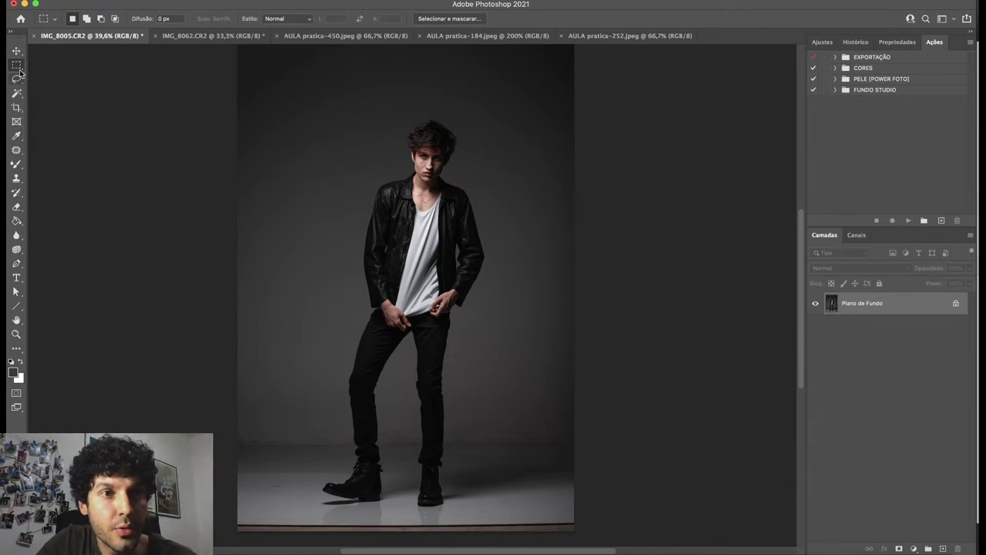
pyautogui.moveTo(229, 514); pyautogui.dragTo(601, 460)
pyautogui.press('super+t')
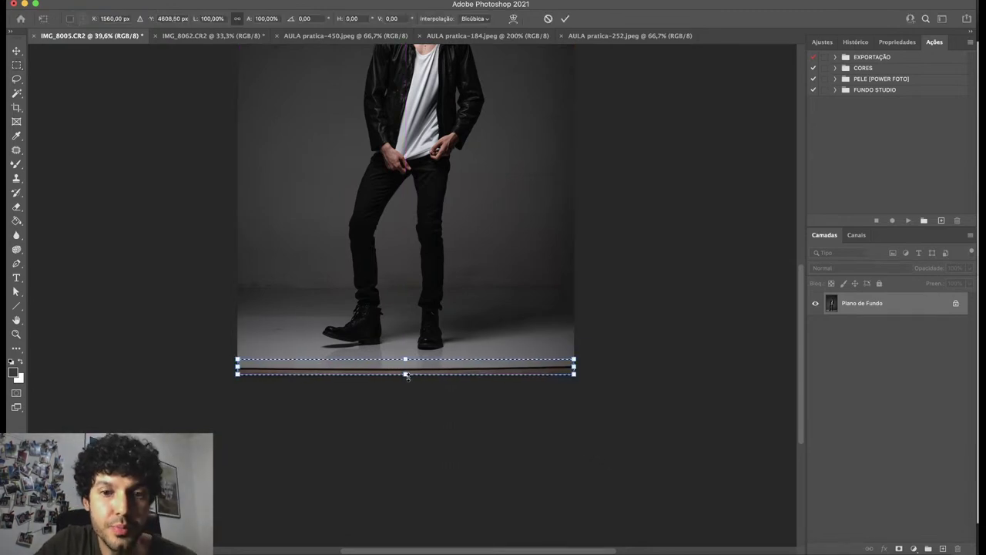
pyautogui.moveTo(407, 376); pyautogui.dragTo(407, 401)
pyautogui.press('super+z')
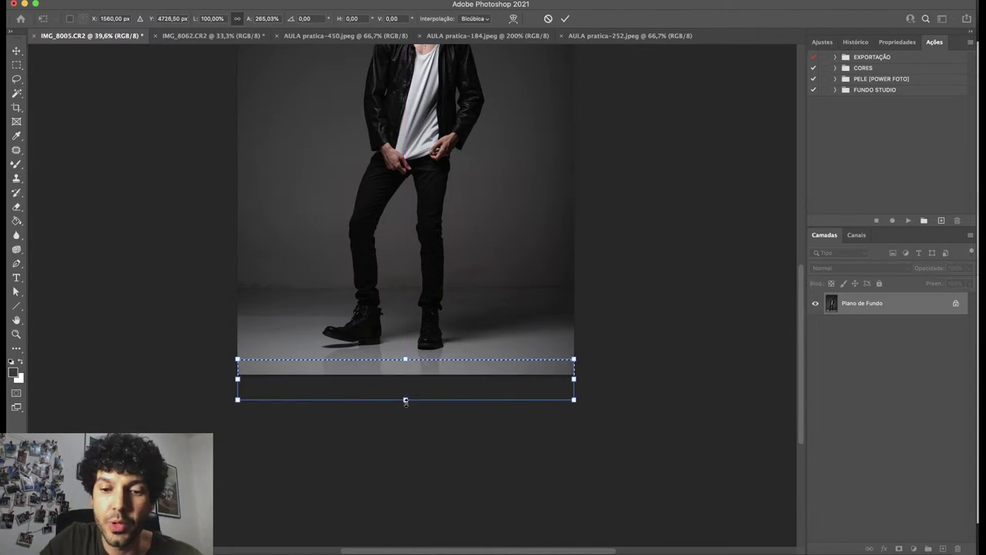
pyautogui.press('Return')
pyautogui.press('super+d')
# Examine the retouched backdrop and extended floor around the model over the full height of the photo.
pyautogui.scroll(4, 462, 313)
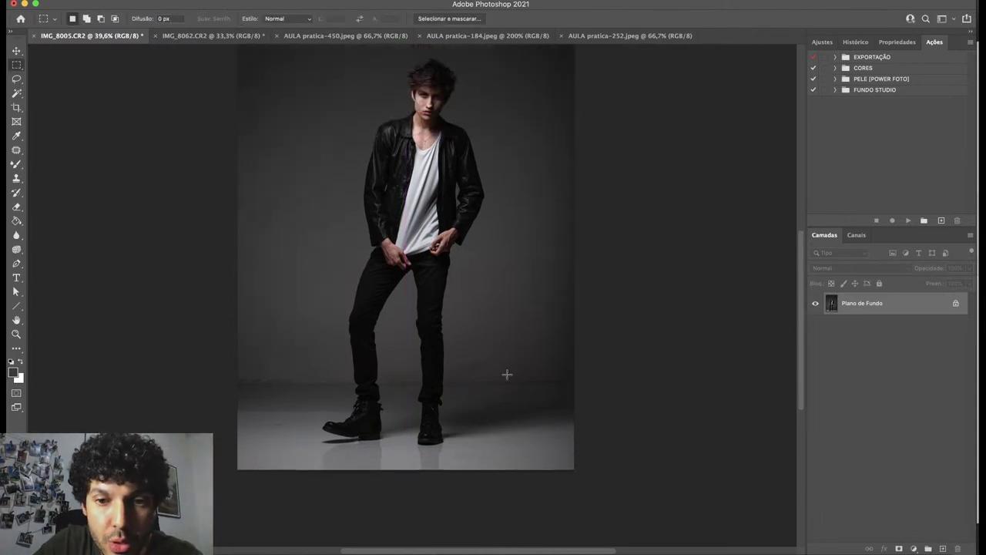
pyautogui.scroll(1, 506, 290)
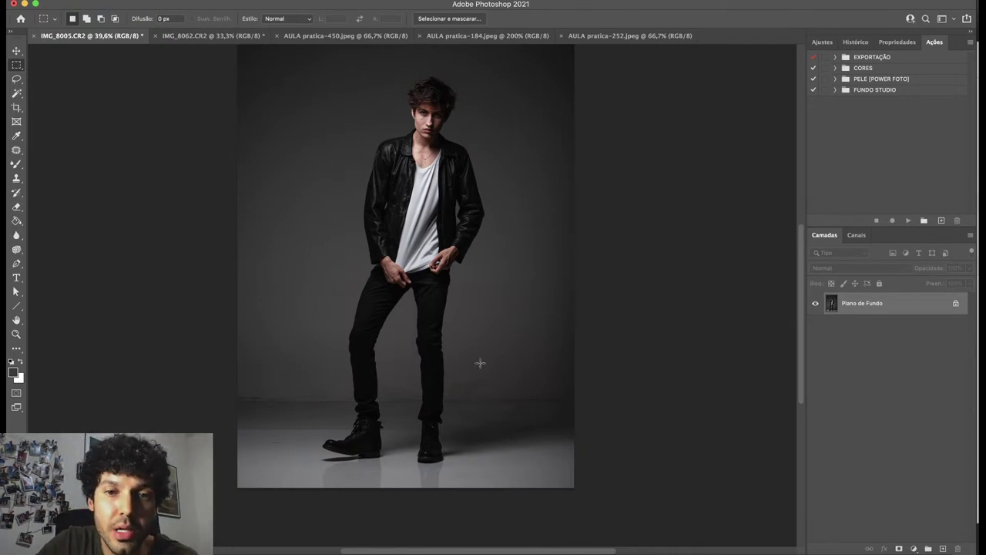
pyautogui.scroll(4, 477, 357)
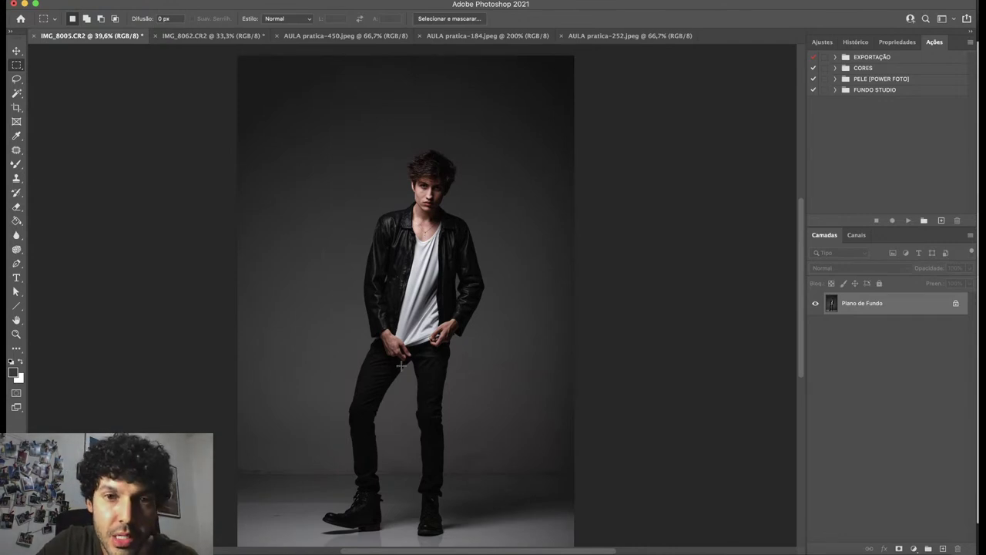
pyautogui.scroll(-2, 401, 366)
pyautogui.hscroll(2, 400, 365)
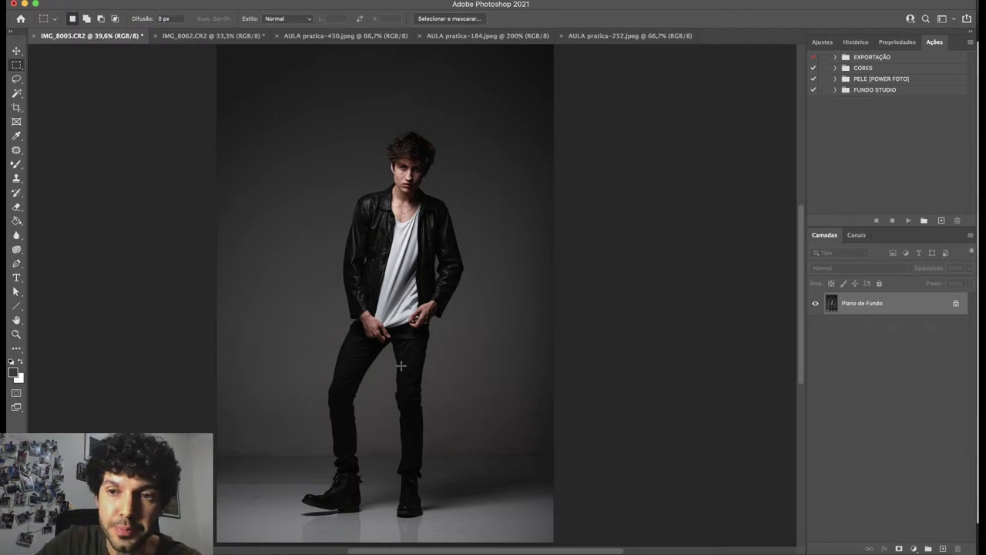
pyautogui.scroll(-2, 510, 213)
pyautogui.hscroll(2, 510, 214)
pyautogui.scroll(1, 510, 213)
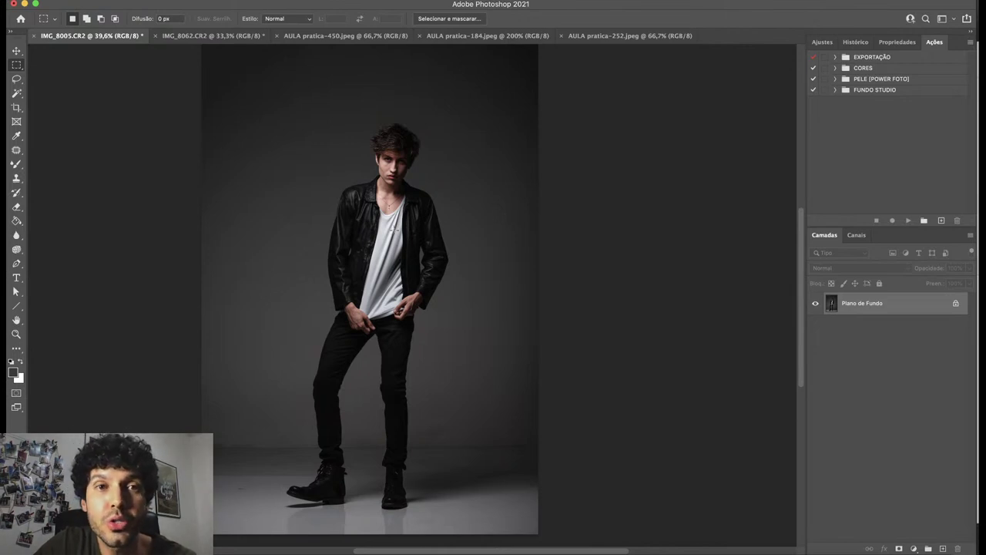
# Select everything except the model by inverting an automatic subject selection, and copy that backdrop area to a new layer.
pyautogui.click(286, 0)
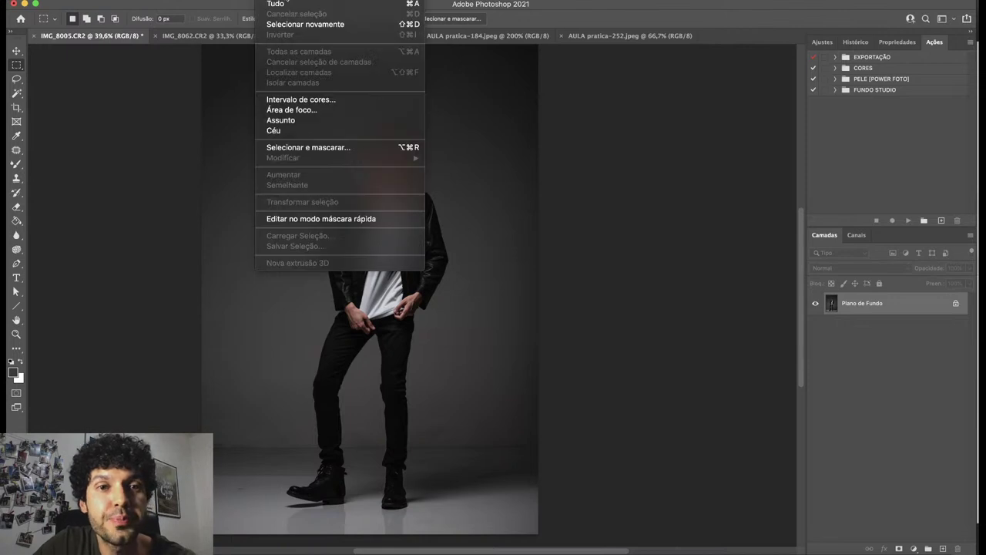
pyautogui.click(281, 120)
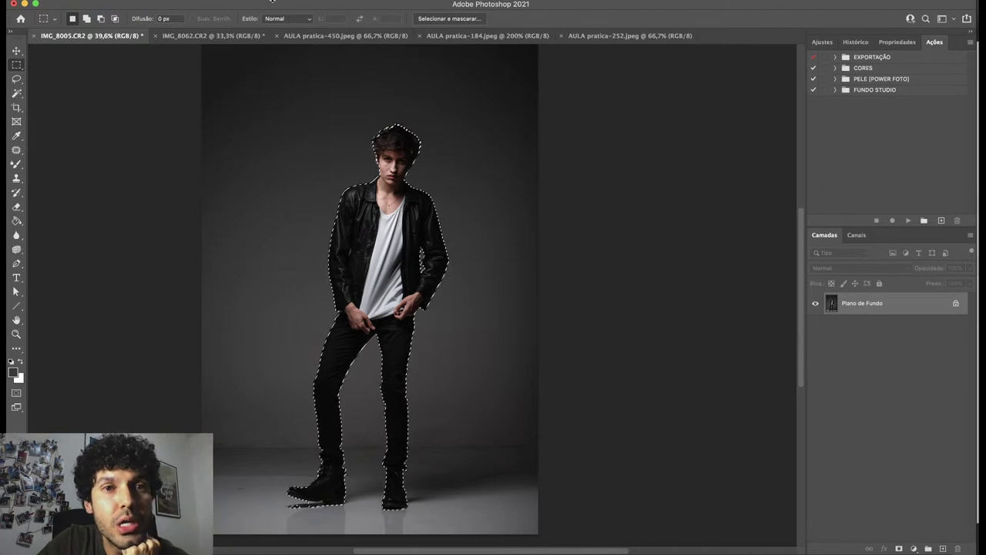
pyautogui.click(282, 1)
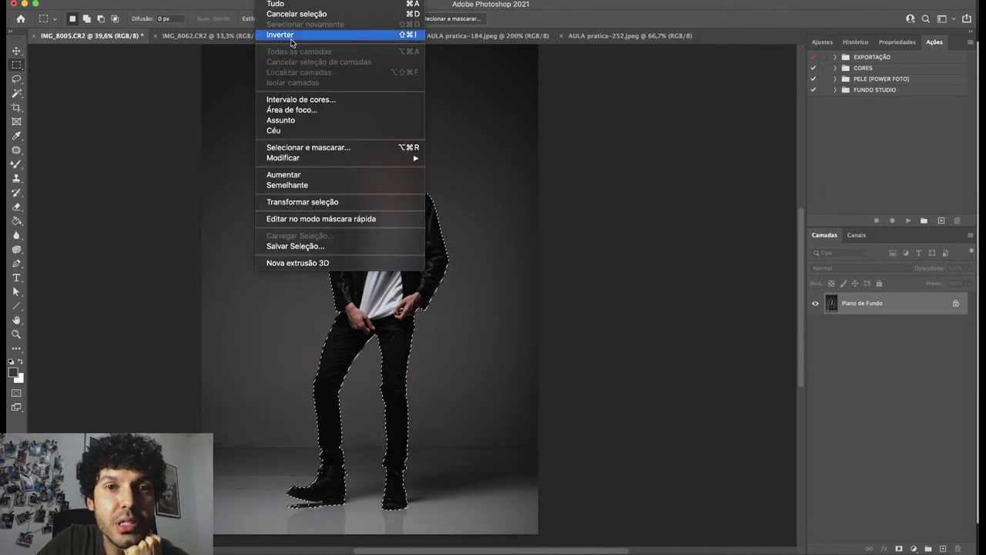
pyautogui.click(504, 13)
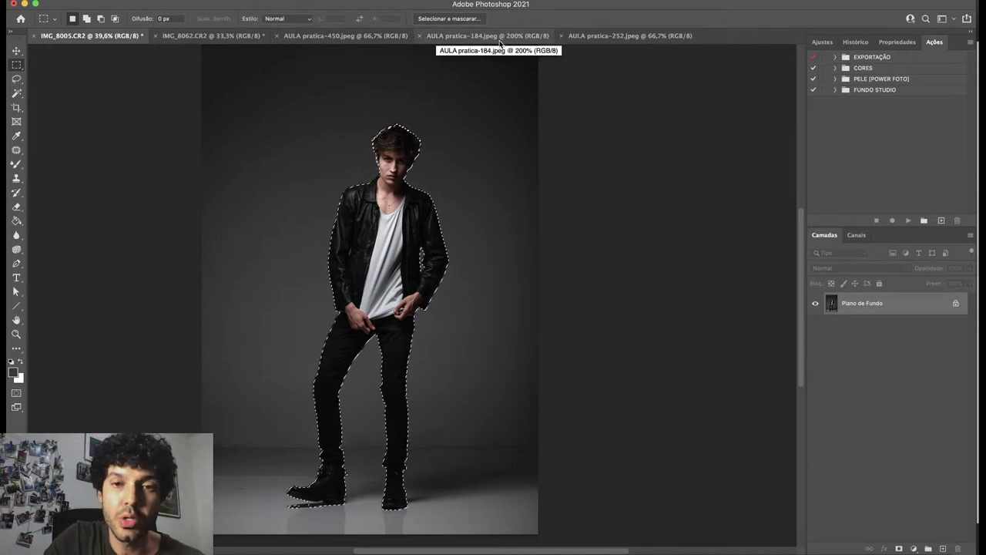
pyautogui.press('shift+super+i')
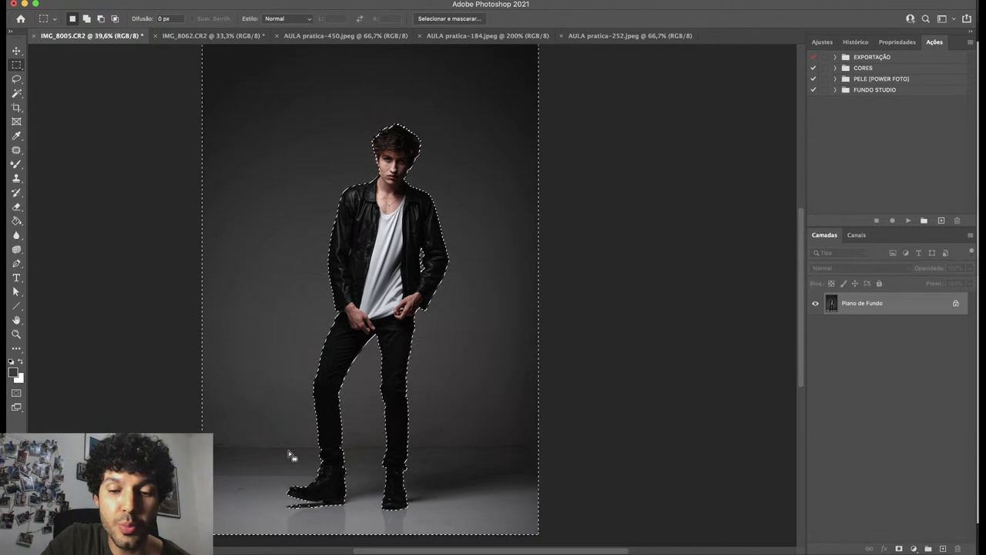
pyautogui.press('super+j')
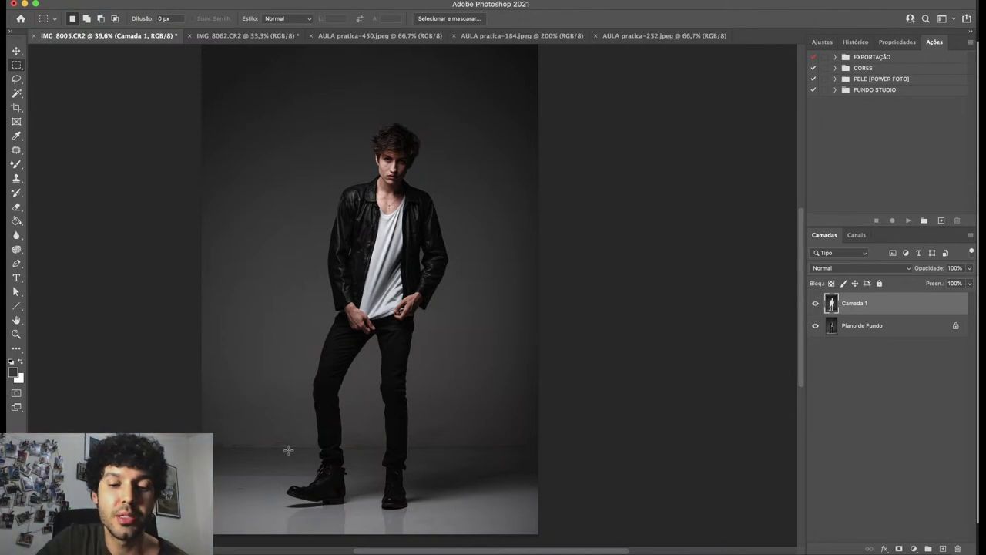
# Shift the copied backdrop layer slightly to show it is separate from the model, and undo the move.
pyautogui.press('v')
pyautogui.moveTo(418, 289)
pyautogui.mouseDown()
pyautogui.moveTo(409, 282)
pyautogui.moveTo(418, 242)
pyautogui.moveTo(457, 301)
pyautogui.moveTo(377, 297)
pyautogui.moveTo(457, 290)
pyautogui.moveTo(374, 300)
pyautogui.moveTo(422, 254)
pyautogui.moveTo(423, 304)
pyautogui.moveTo(364, 282)
pyautogui.moveTo(420, 282)
pyautogui.moveTo(402, 295)
pyautogui.moveTo(414, 284)
pyautogui.mouseUp()
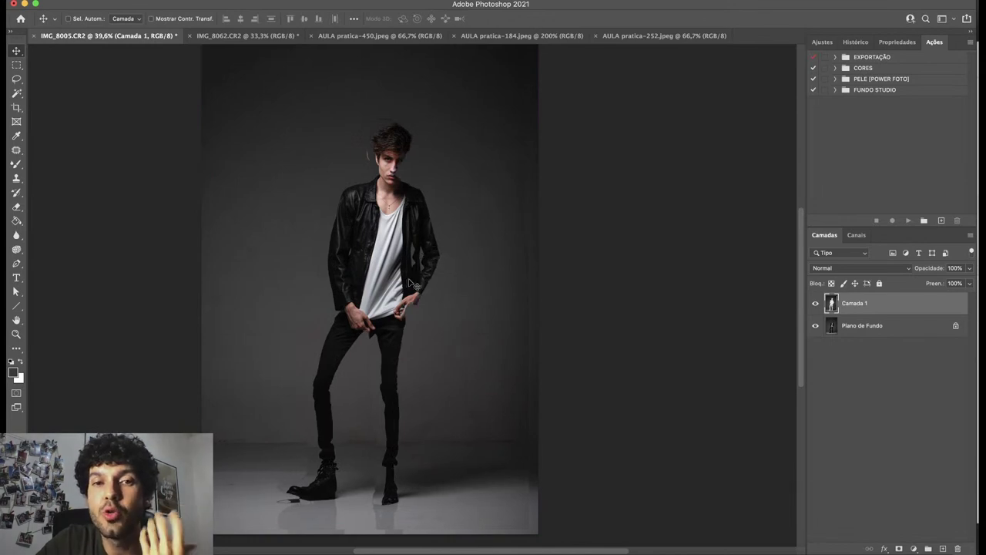
pyautogui.press('super+z')
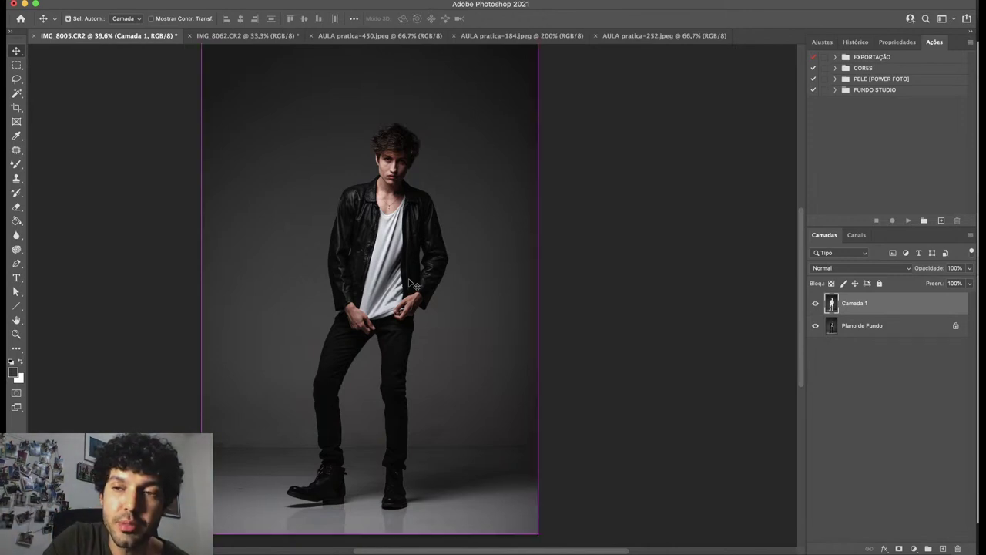
# Duplicate the backdrop cutout layer, naming the lower copy fundo1 and the upper copy fundo2.
pyautogui.press('super+j')
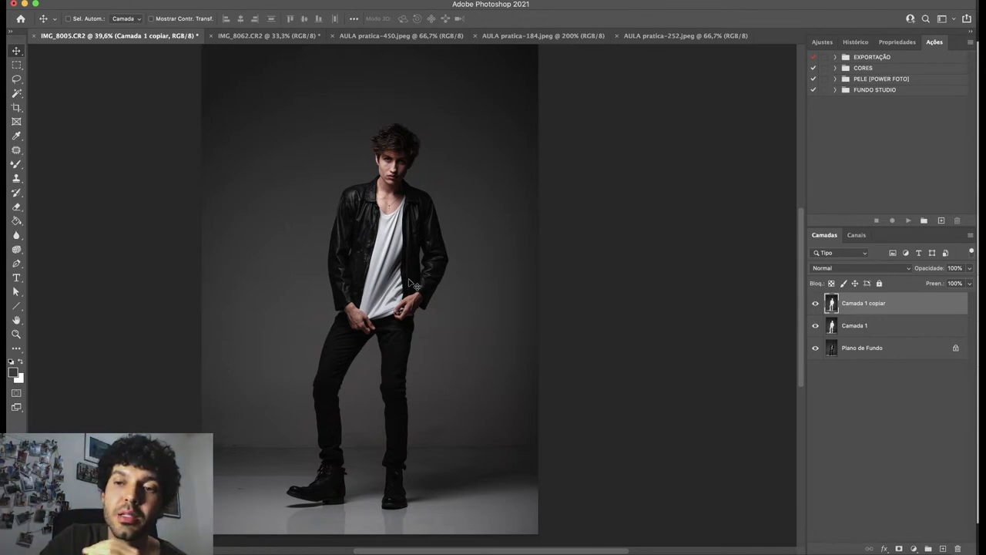
pyautogui.doubleClick(861, 327)
pyautogui.write('fundo1')
pyautogui.press('Return')
pyautogui.doubleClick(874, 303)
pyautogui.write('fundo2')
pyautogui.press('Return')
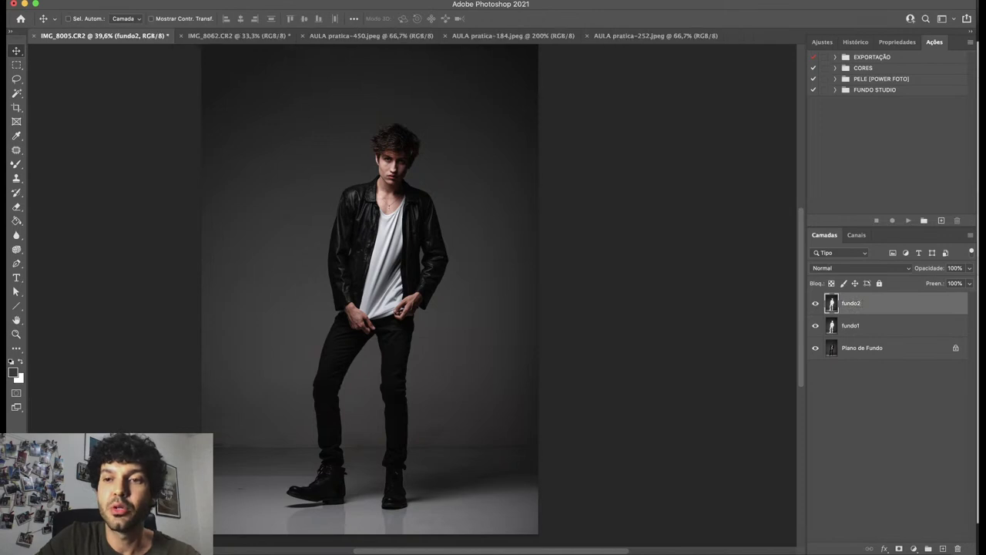
# Hide the Plano de Fundo and fundo2 layers so that only the fundo1 cutout is displayed.
pyautogui.click(816, 348)
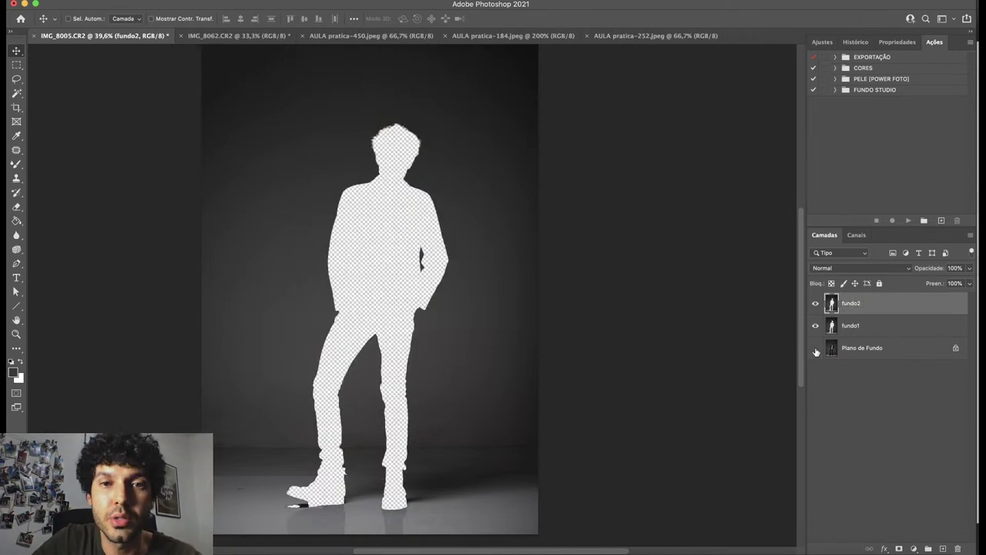
pyautogui.click(816, 304)
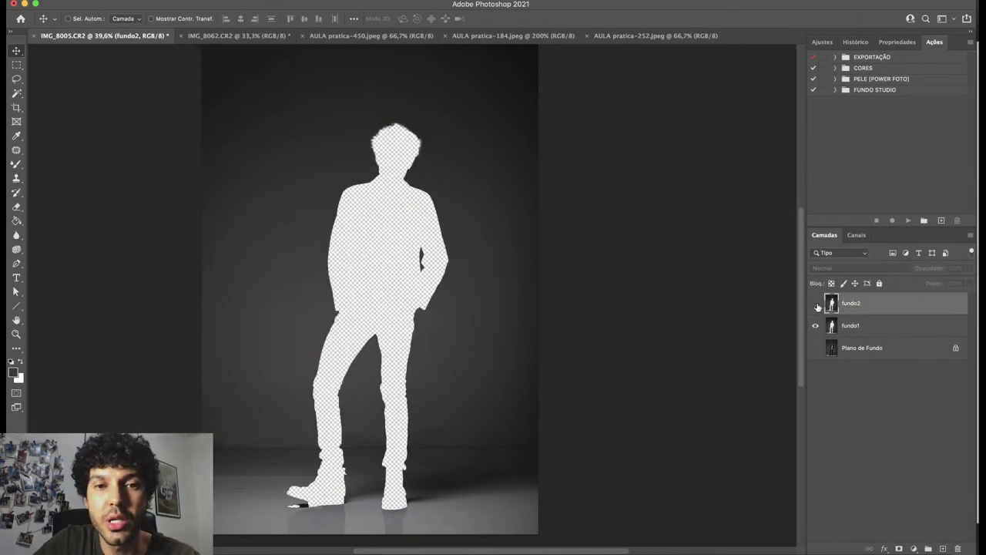
# Make the fundo2 and Plano de Fundo layers visible again together with fundo1.
pyautogui.click(816, 326)
pyautogui.click(816, 326)
pyautogui.click(815, 304)
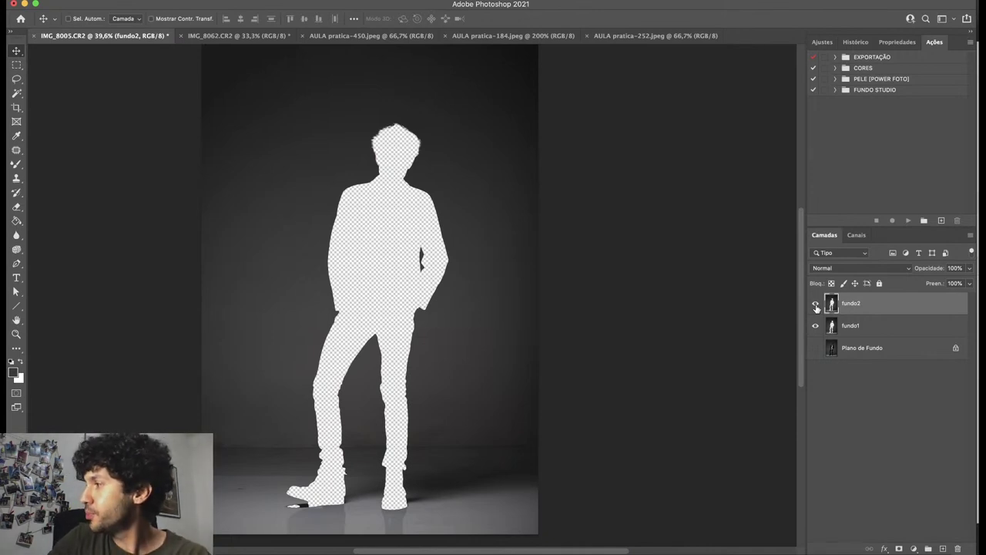
pyautogui.click(816, 349)
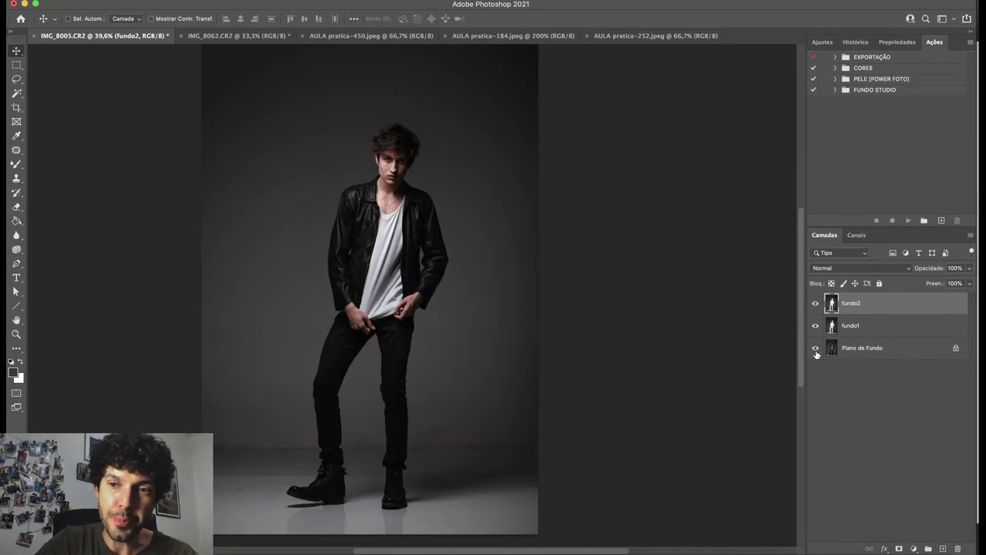
pyautogui.click(875, 325)
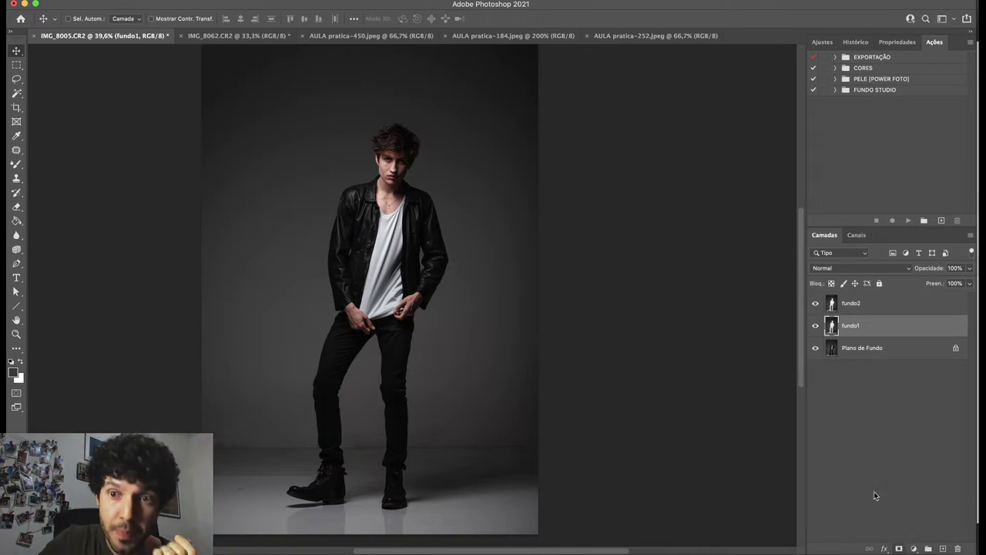
pyautogui.click(289, 2)
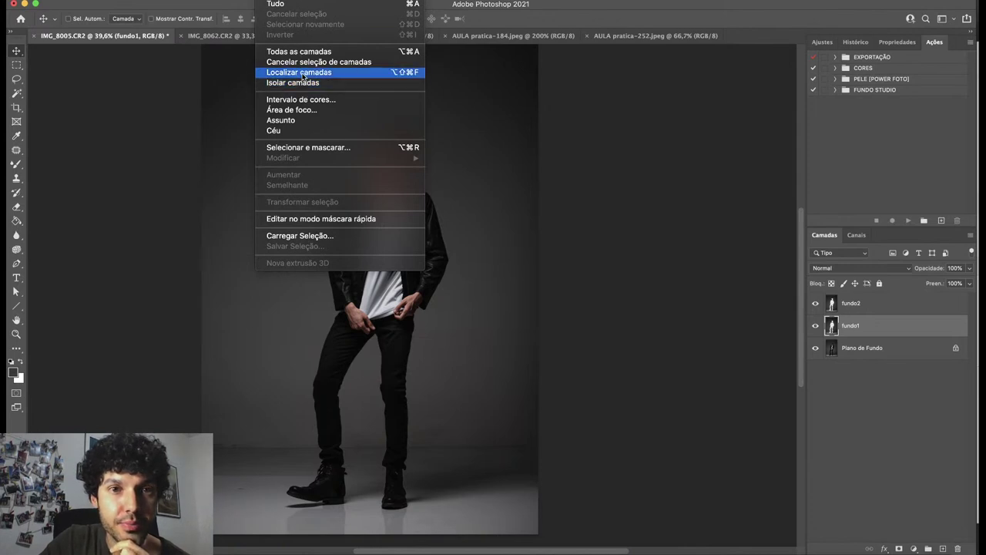
pyautogui.click(881, 299)
pyautogui.click(887, 307)
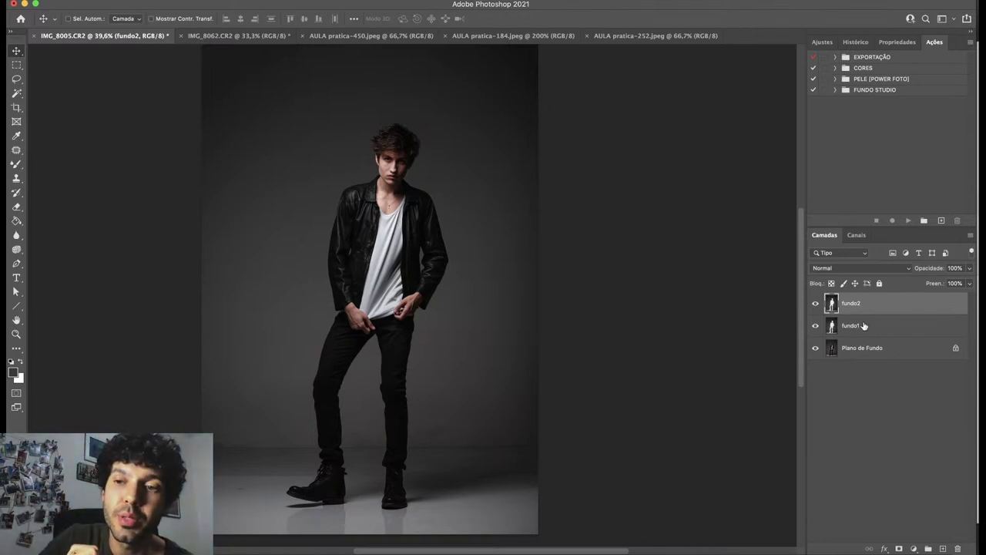
pyautogui.click(864, 326)
pyautogui.click(878, 302)
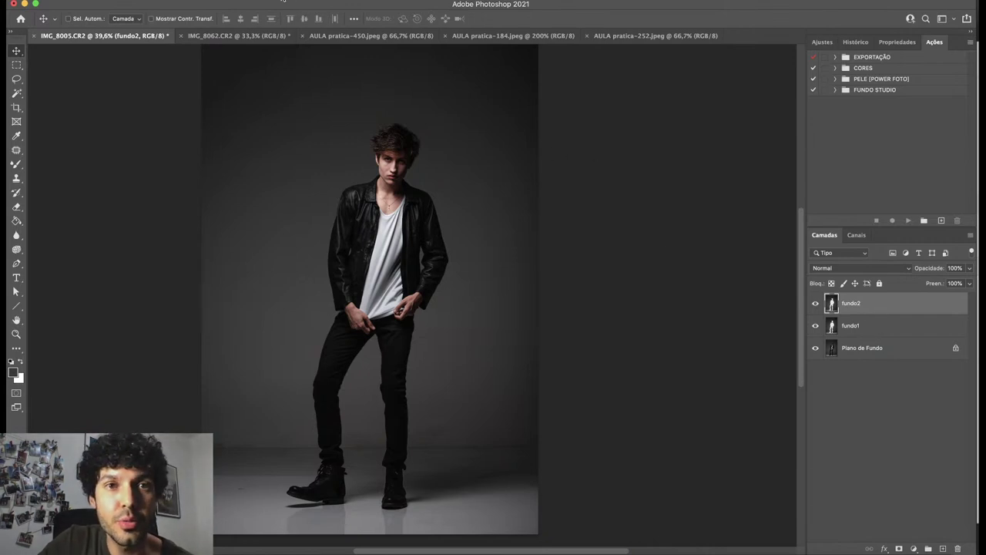
pyautogui.click(283, 1)
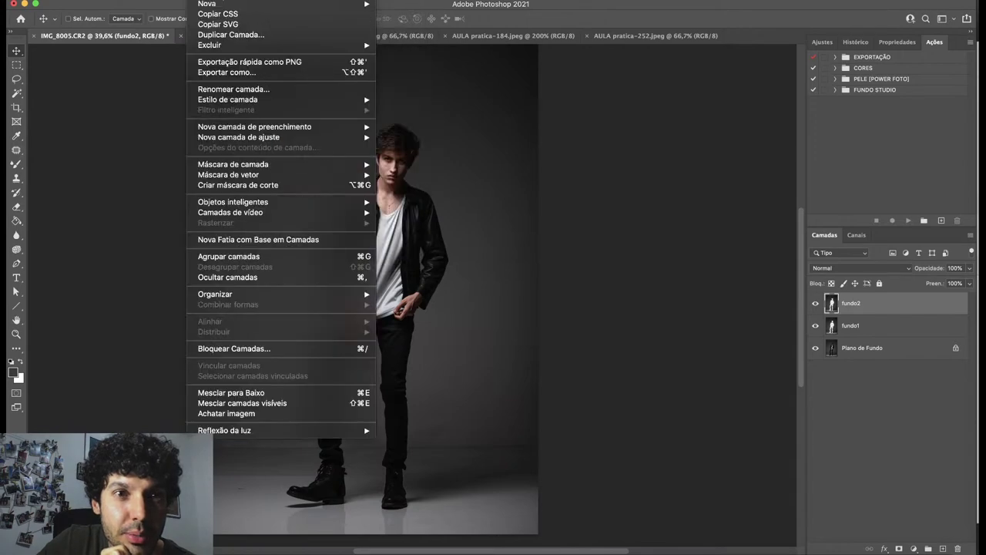
pyautogui.press('Escape')
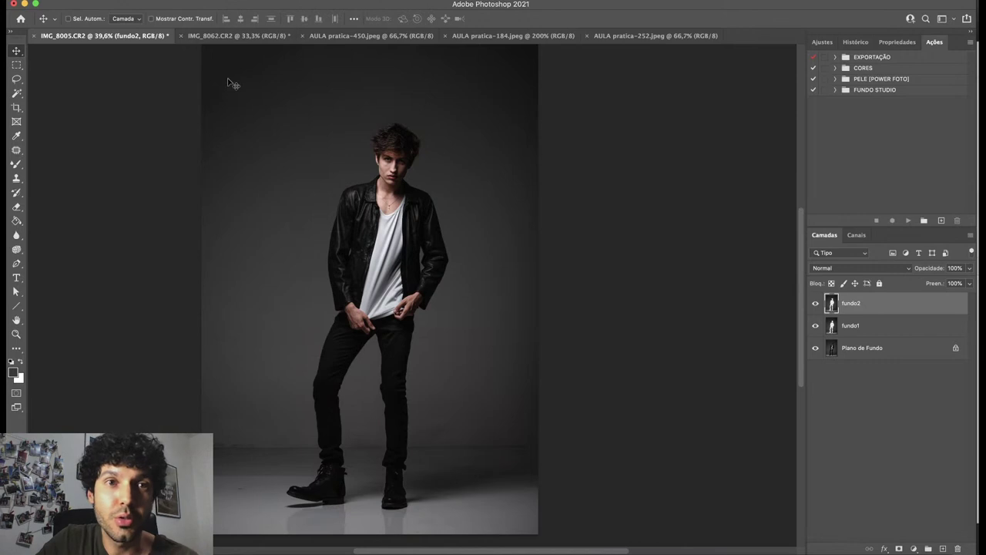
pyautogui.click(219, 1)
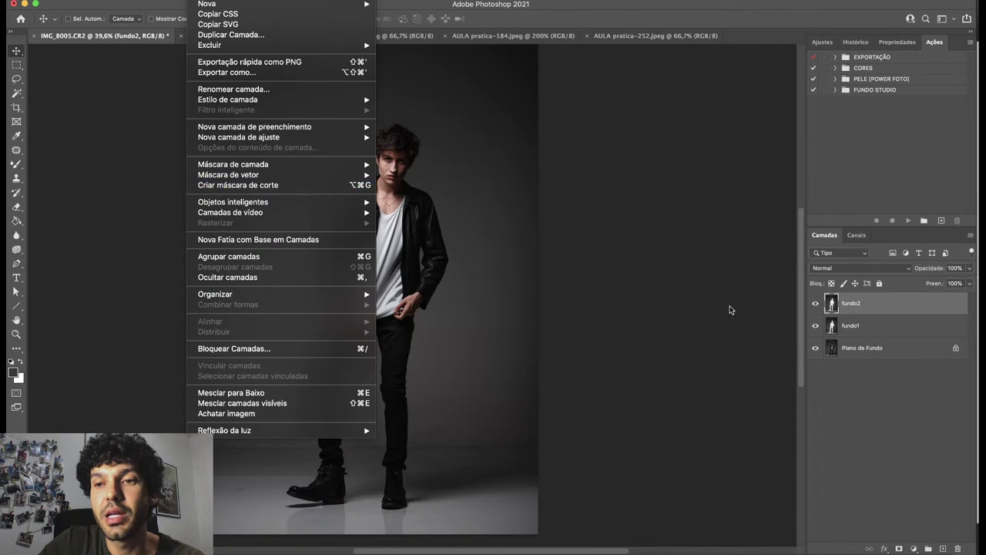
pyautogui.click(866, 303)
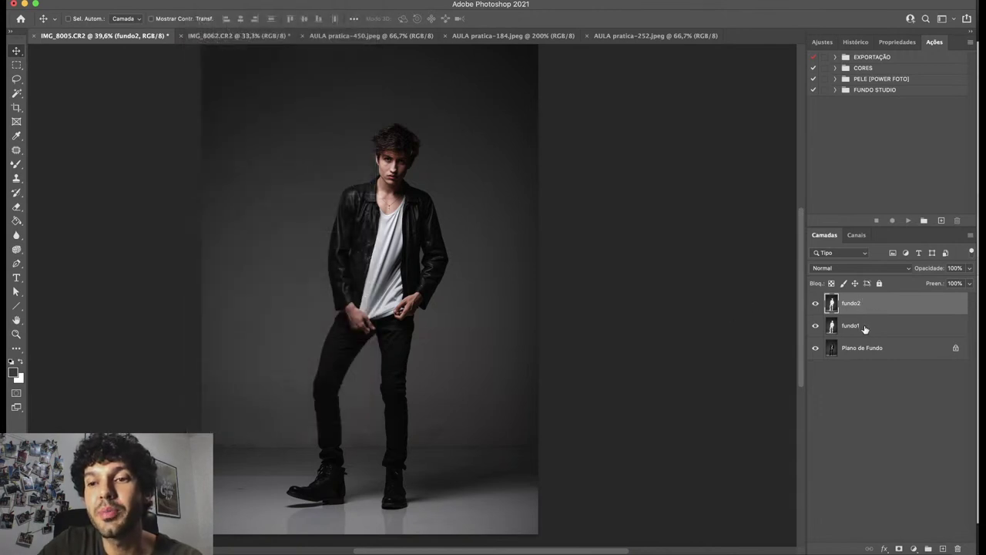
pyautogui.click(864, 327)
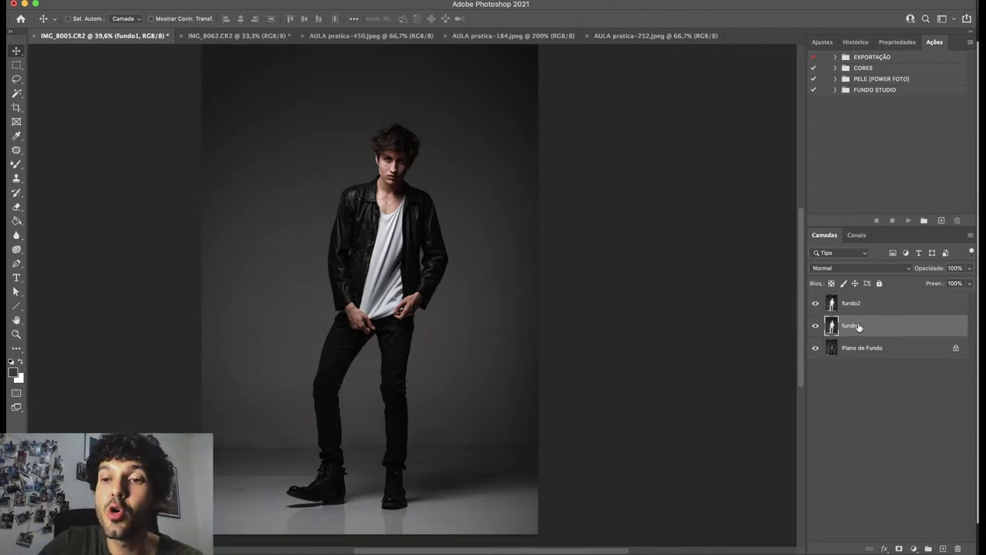
pyautogui.click(867, 308)
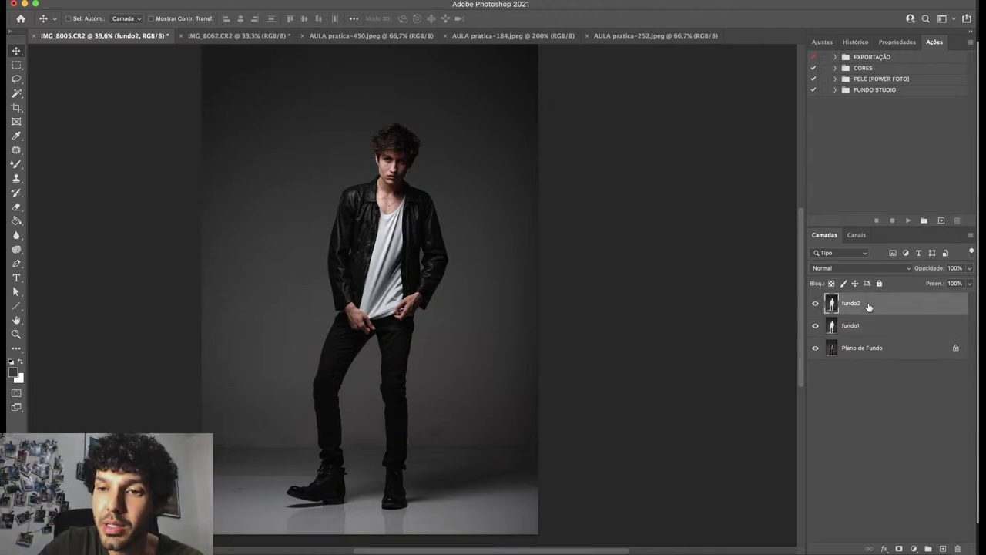
pyautogui.click(871, 332)
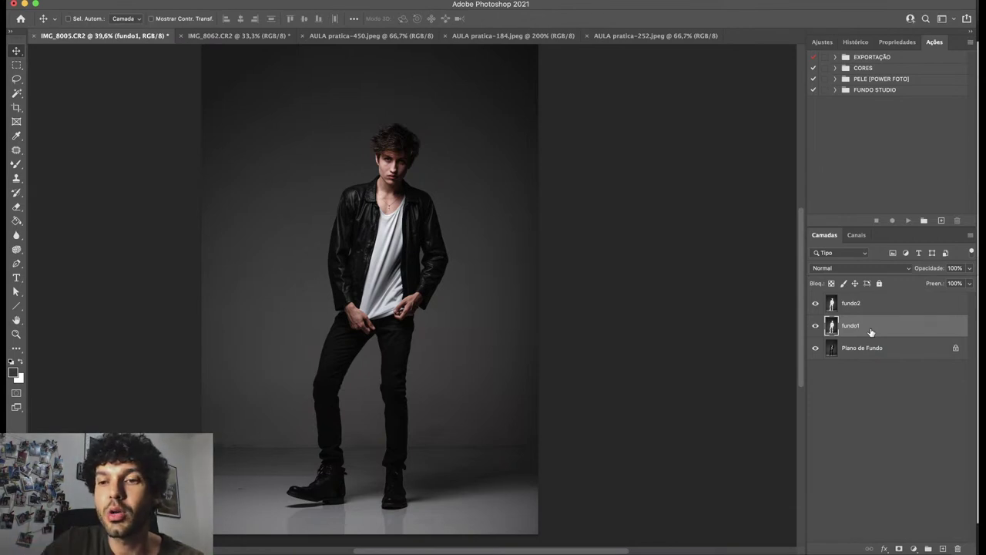
# Try a Gaussian Blur on the fundo2 layer, comparing weak and strong radii before applying it at 80 pixels.
pyautogui.click(877, 307)
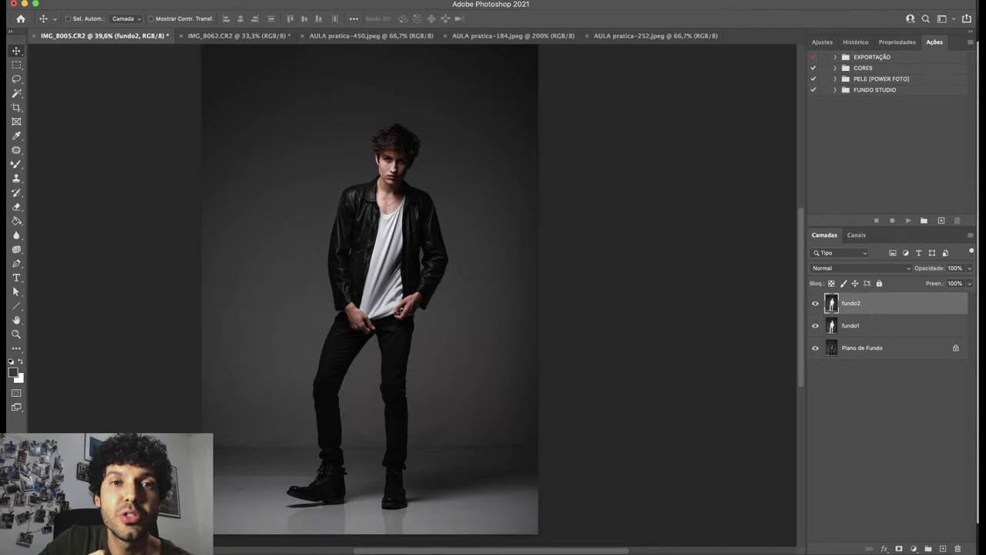
pyautogui.click(316, 0)
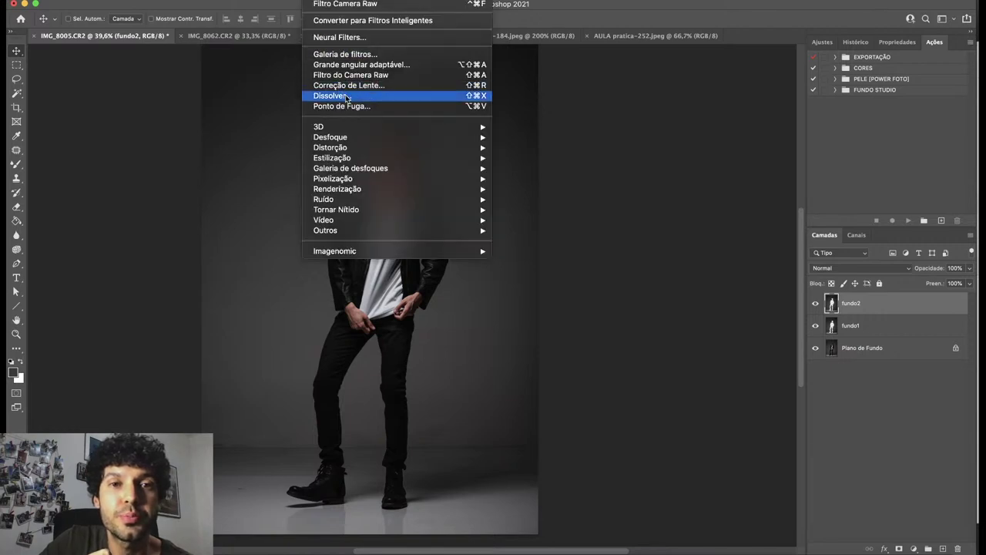
pyautogui.moveTo(362, 142)
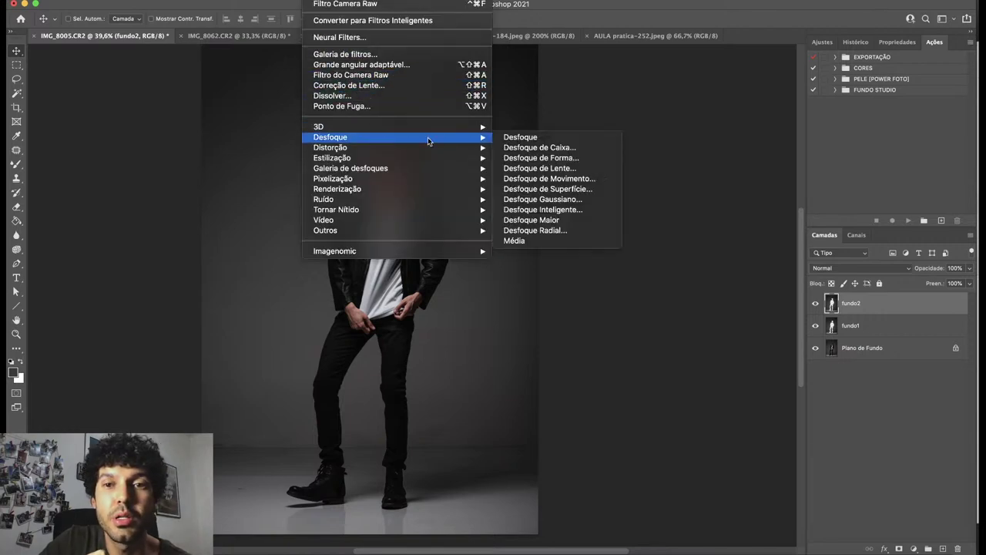
pyautogui.click(527, 202)
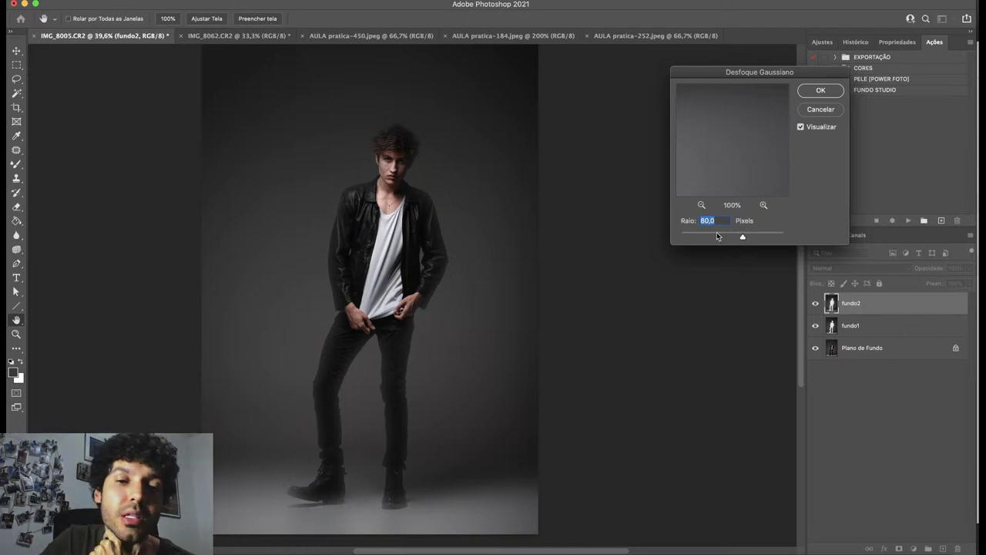
pyautogui.moveTo(683, 237); pyautogui.dragTo(690, 237)
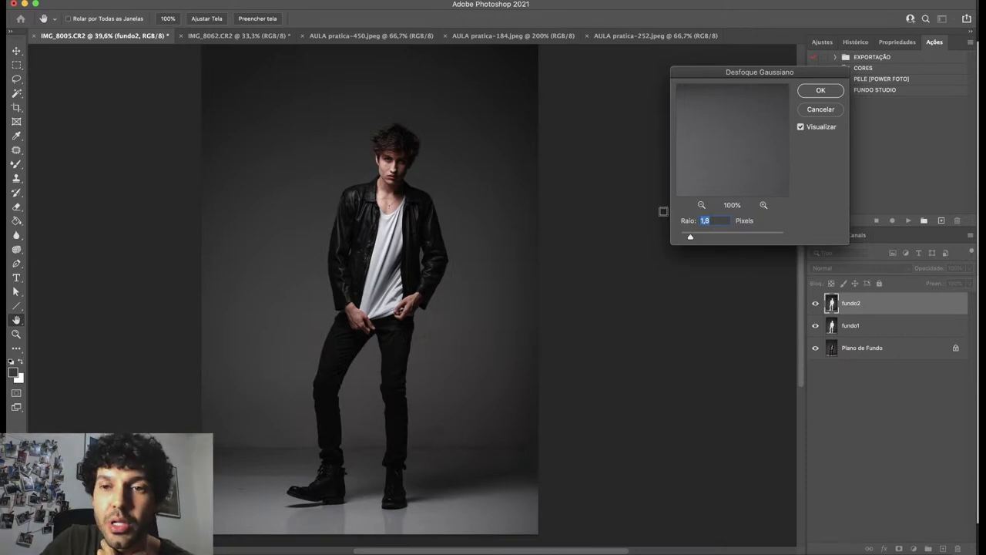
pyautogui.click(702, 238)
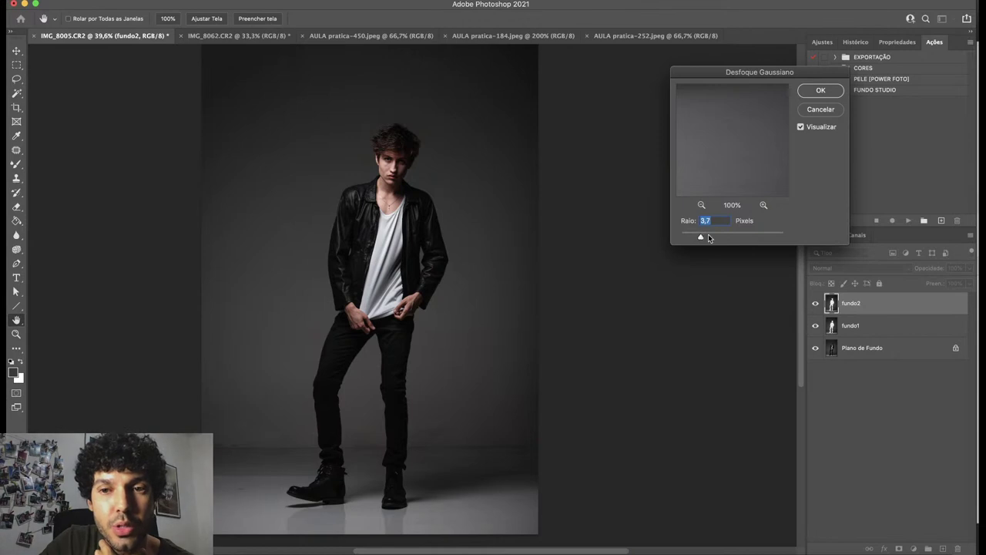
pyautogui.moveTo(709, 238); pyautogui.dragTo(731, 239)
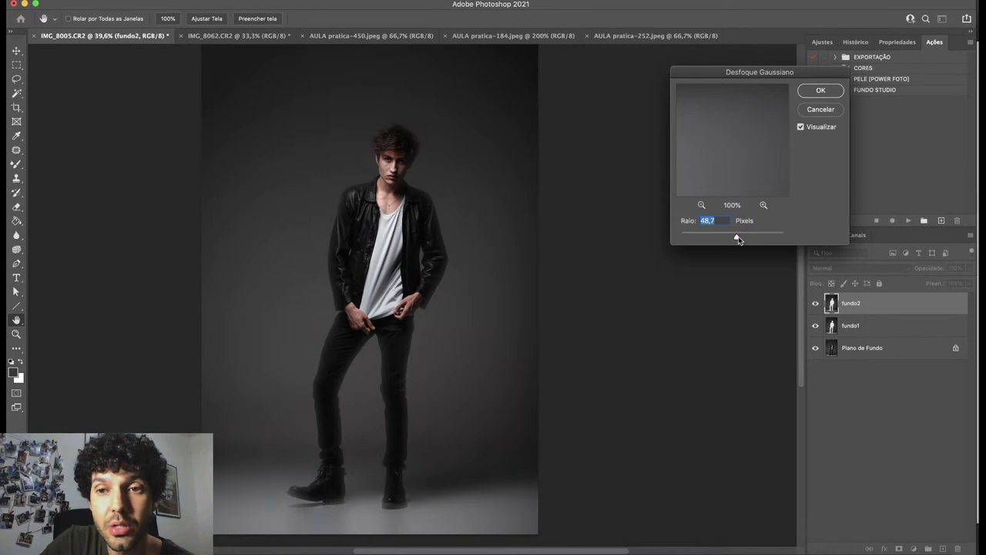
pyautogui.moveTo(738, 238); pyautogui.dragTo(759, 238)
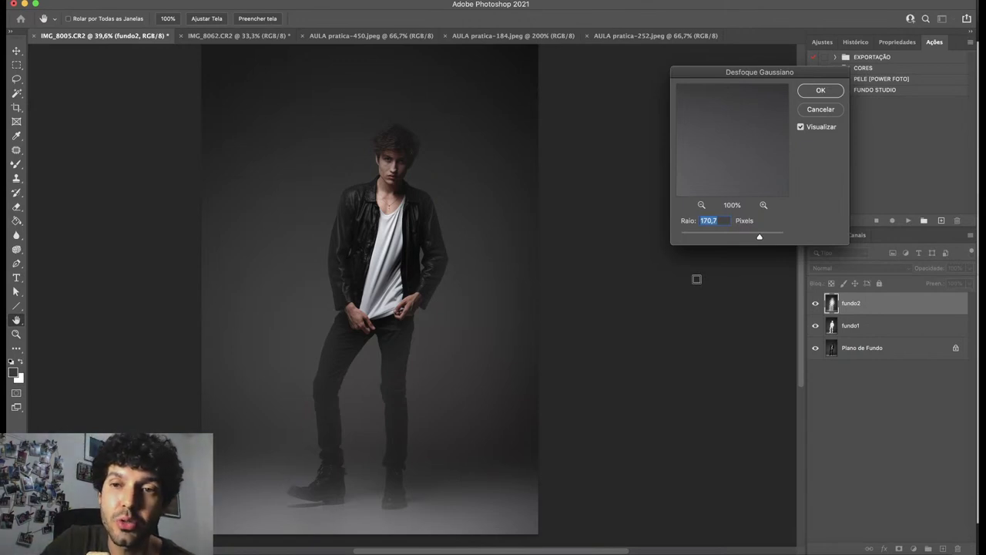
pyautogui.click(742, 237)
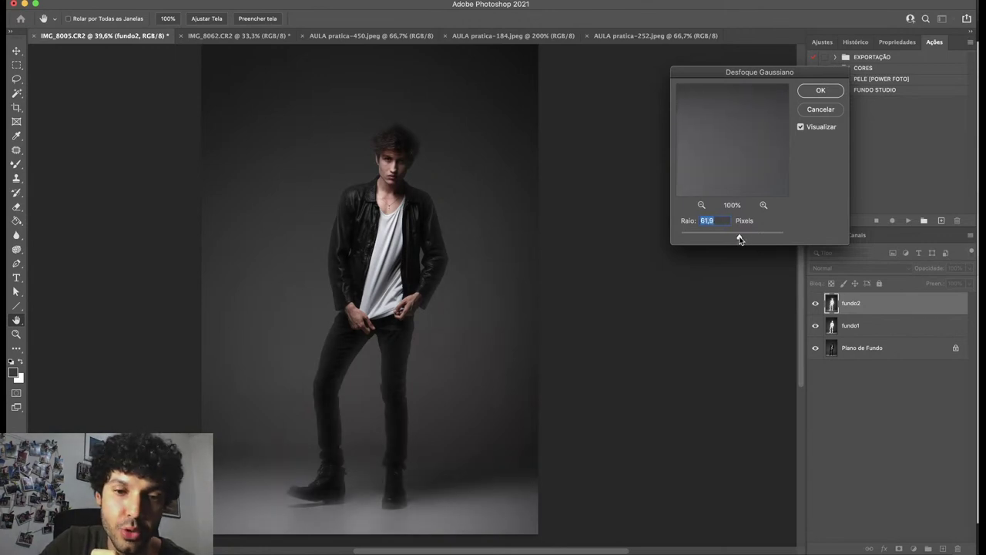
pyautogui.moveTo(741, 238); pyautogui.dragTo(739, 238)
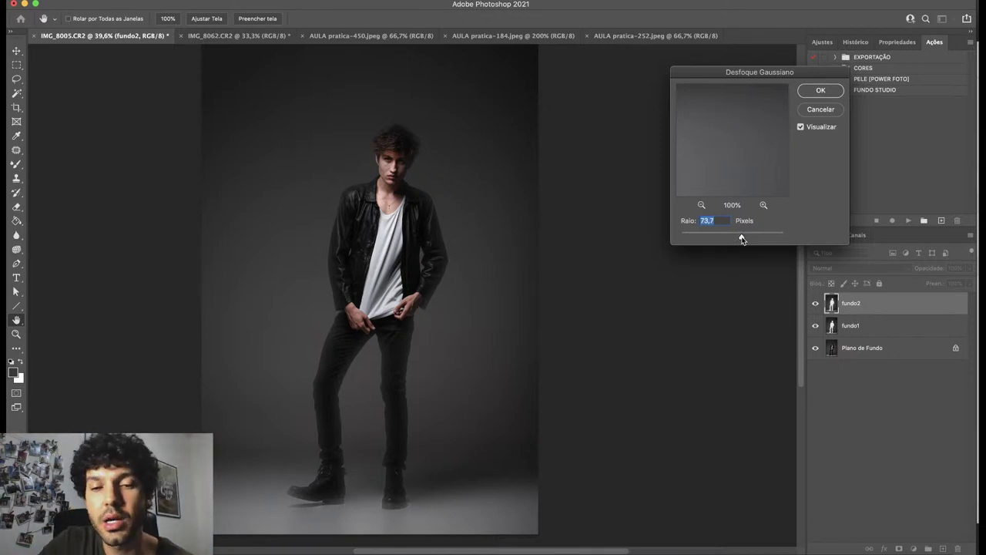
pyautogui.write('80')
pyautogui.click(821, 91)
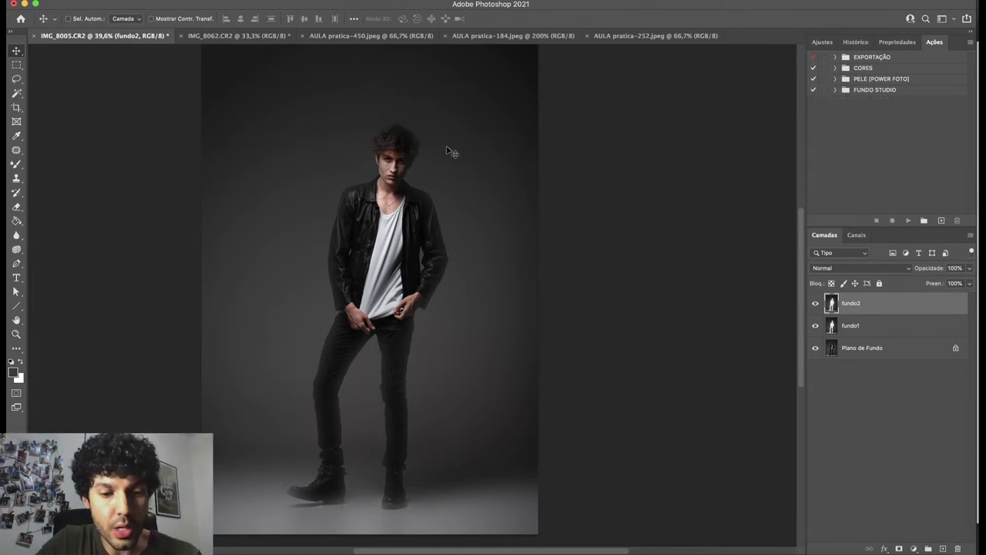
# Inspect the blurred backdrop beside the model's head and jacket at 100% and 200% zoom, and undo the Gaussian blur.
pyautogui.press('super')
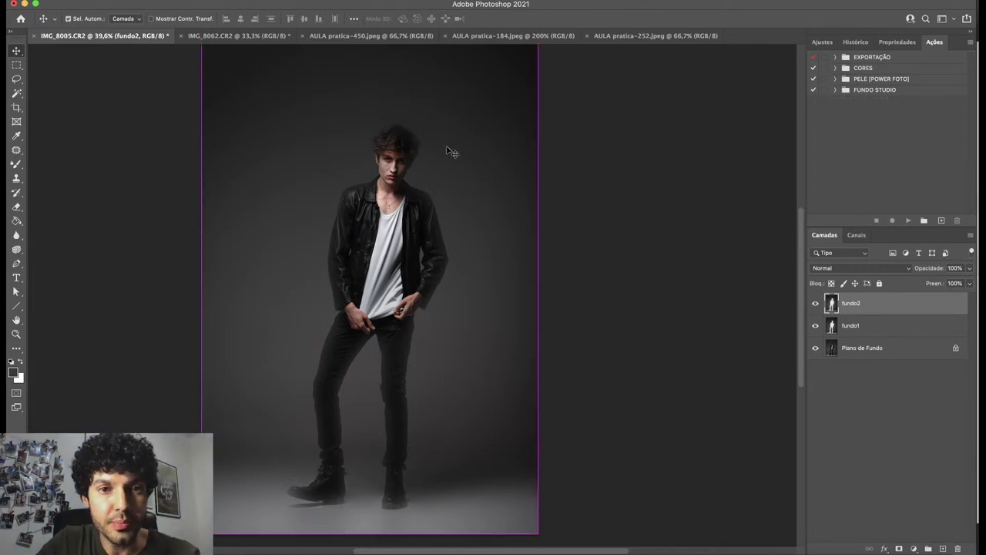
pyautogui.press('super+1')
pyautogui.hscroll(-5, 321, 178)
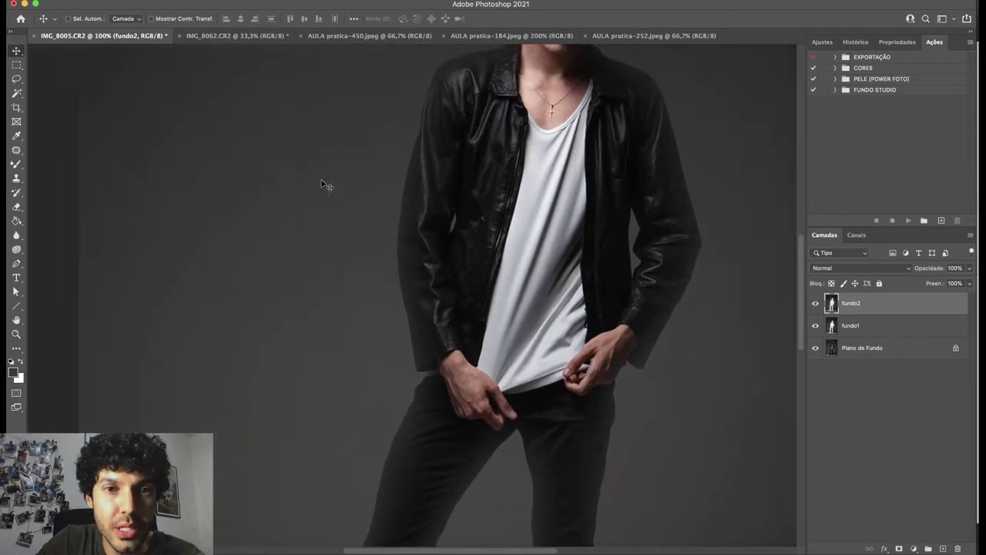
pyautogui.scroll(4, 324, 185)
pyautogui.hscroll(-4, 325, 185)
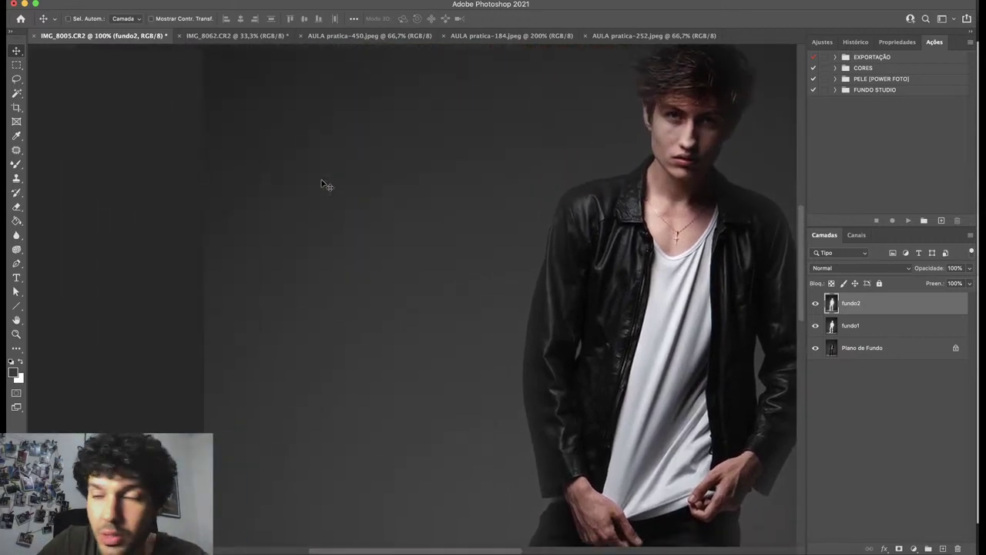
pyautogui.scroll(-2, 325, 185)
pyautogui.hscroll(2, 324, 185)
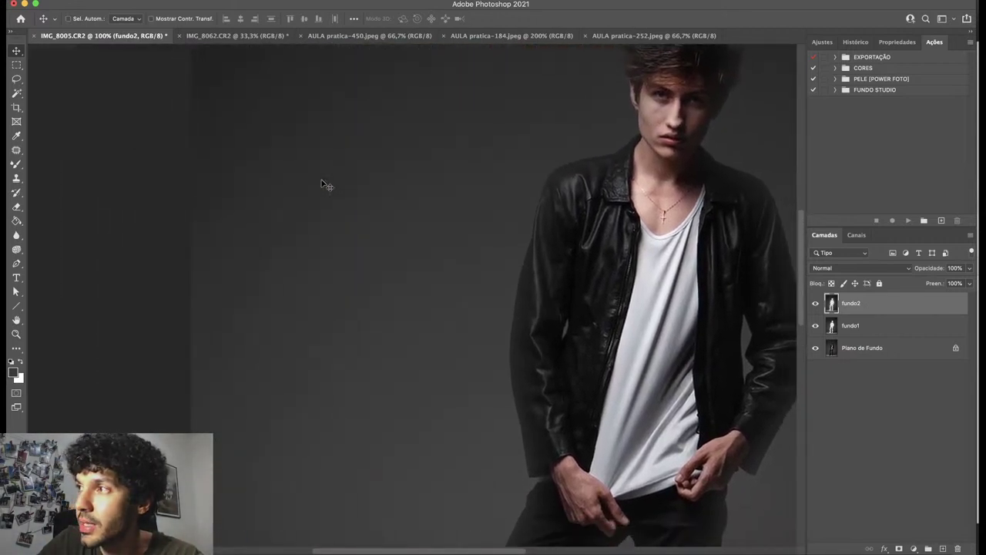
pyautogui.hscroll(-1, 326, 185)
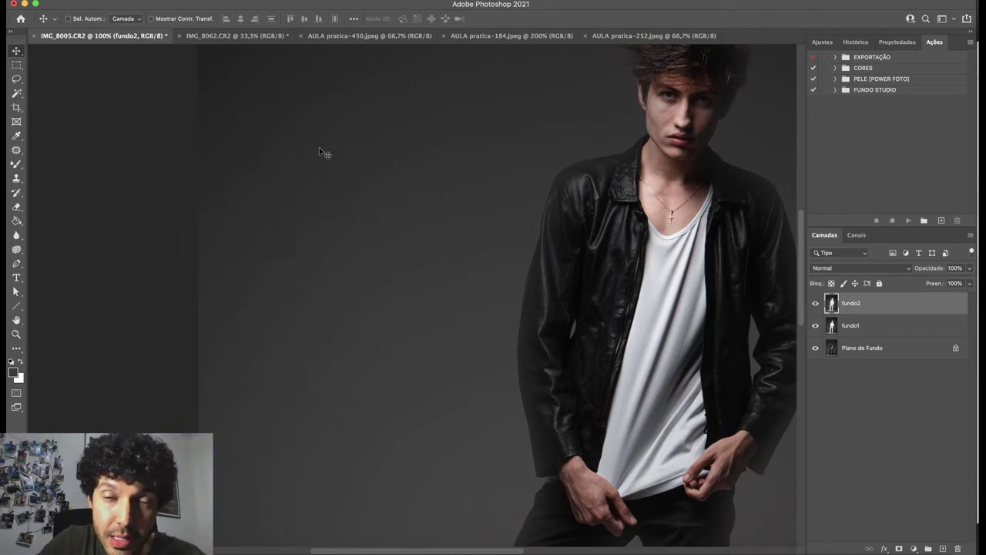
pyautogui.scroll(5, 322, 151)
pyautogui.hscroll(-2, 322, 152)
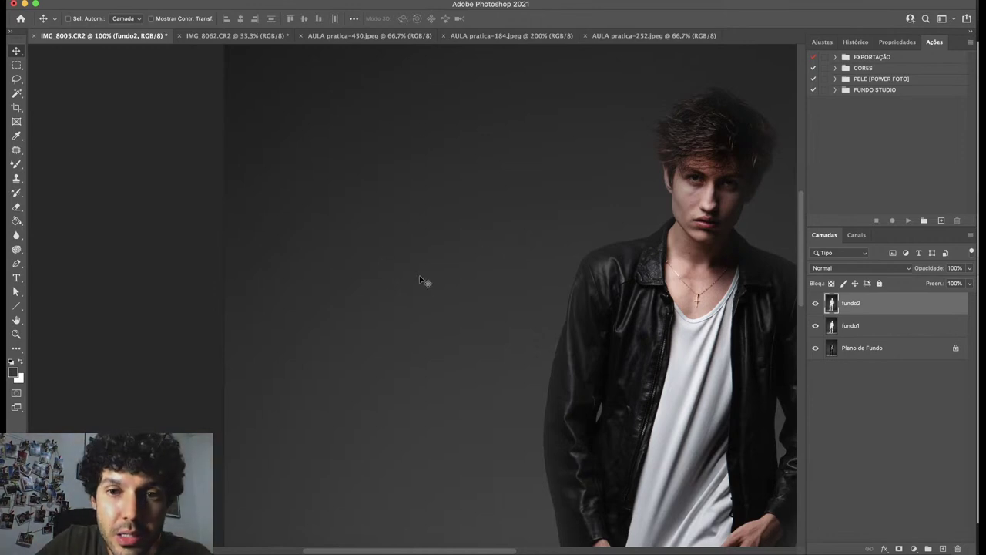
pyautogui.press('super+plus')
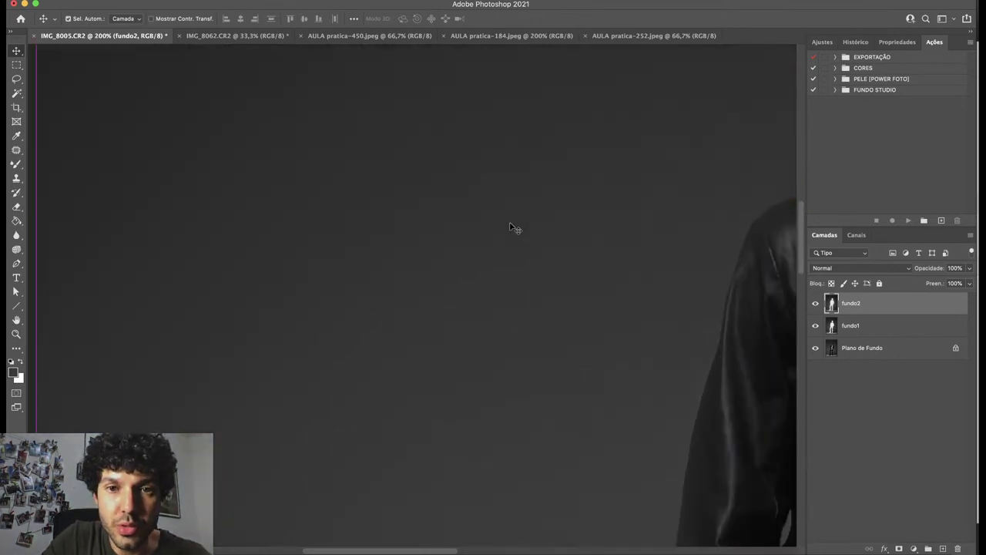
pyautogui.scroll(5, 493, 185)
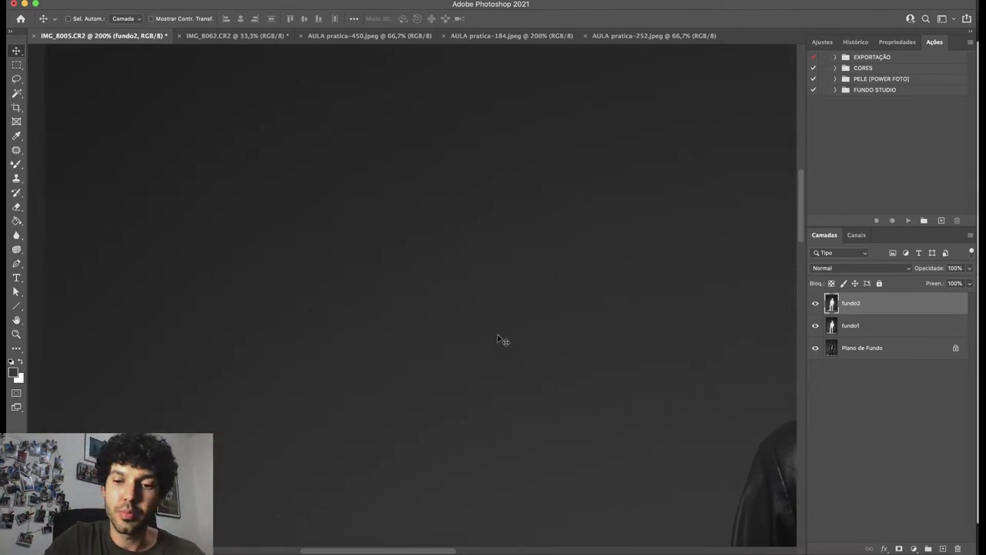
pyautogui.press('super+minus')
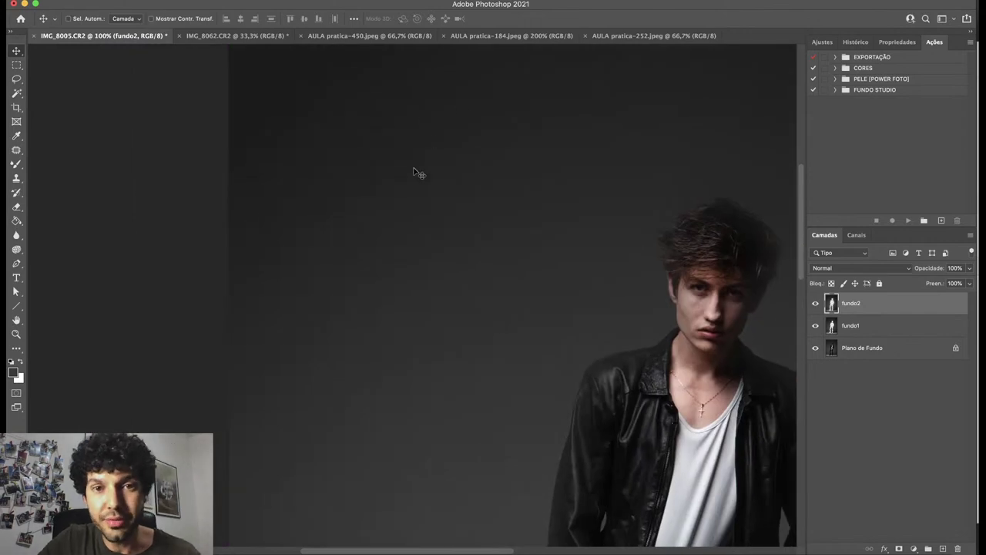
pyautogui.hscroll(3, 473, 286)
pyautogui.scroll(-1, 473, 286)
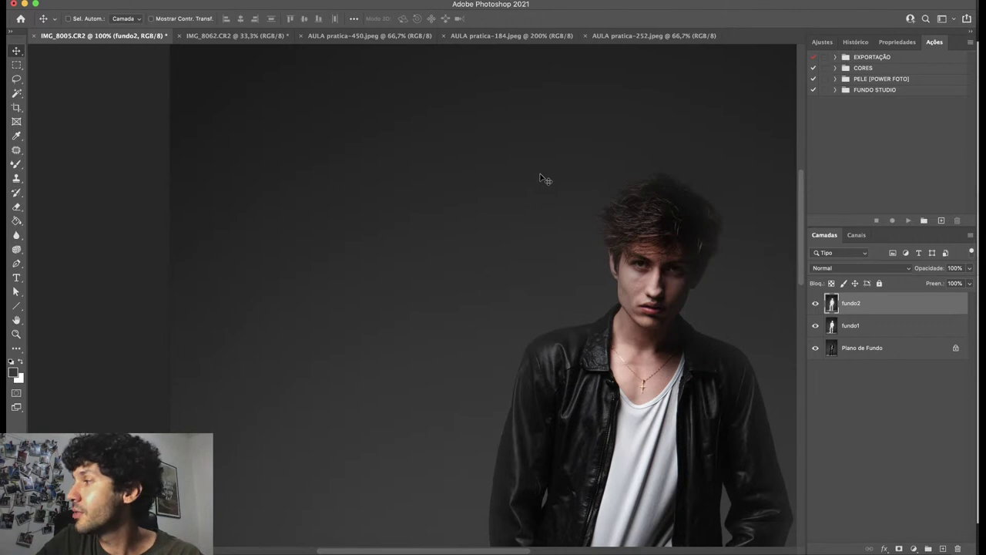
pyautogui.press('Left')
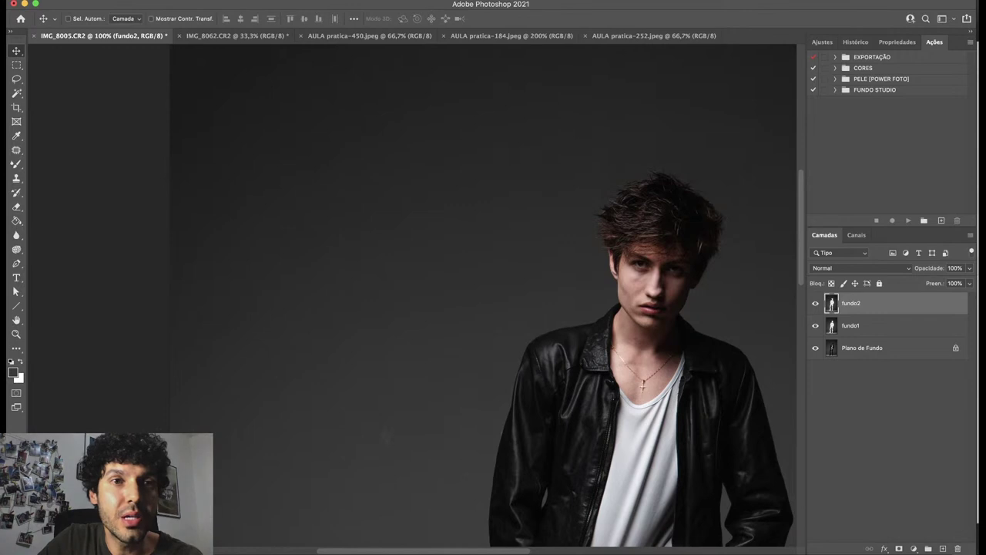
# Convert the image's colour depth to 16 bits per channel.
pyautogui.click(179, 1)
pyautogui.moveTo(181, 4)
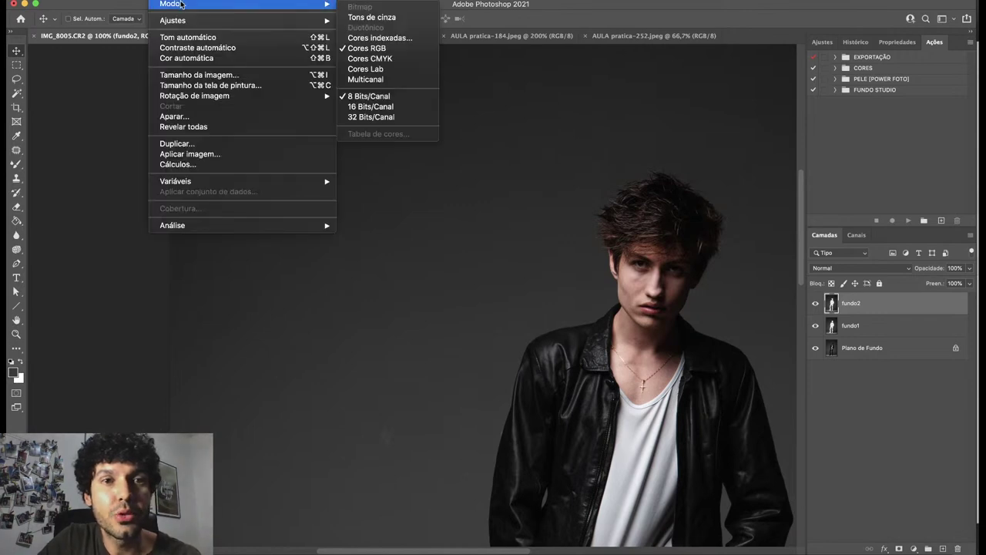
pyautogui.click(369, 108)
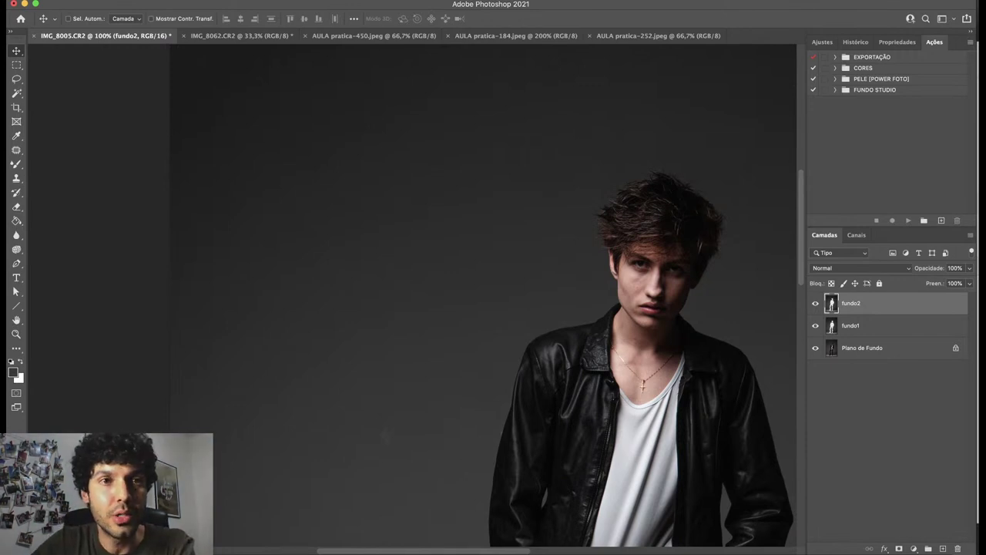
pyautogui.click(165, 2)
pyautogui.moveTo(231, 4)
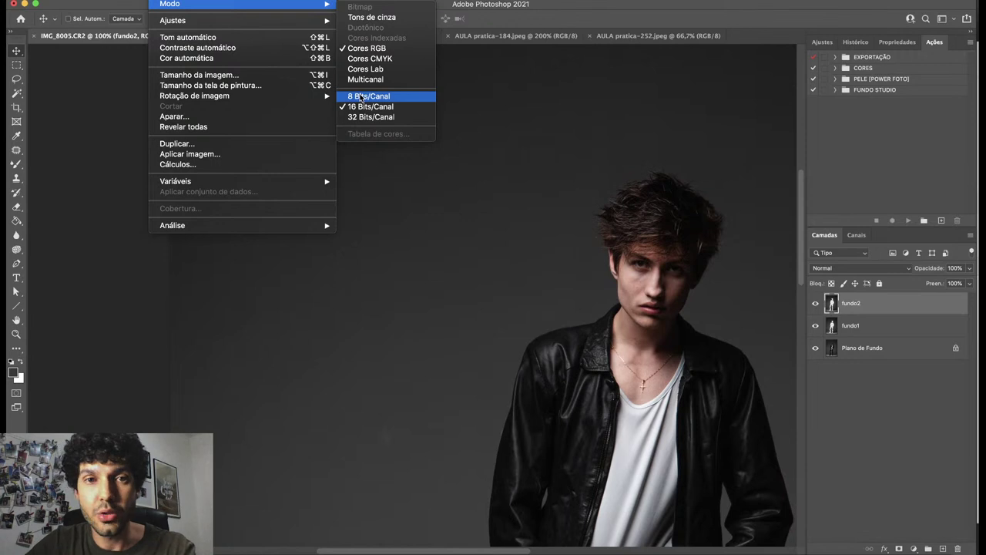
pyautogui.click(359, 107)
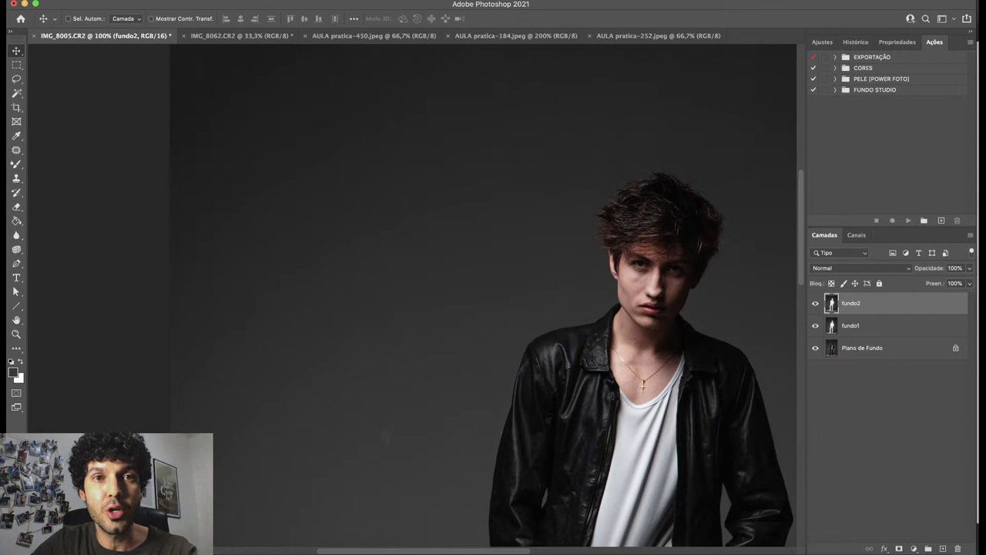
# Reapply the last Gaussian Blur to the fundo2 layer.
pyautogui.click(327, 0)
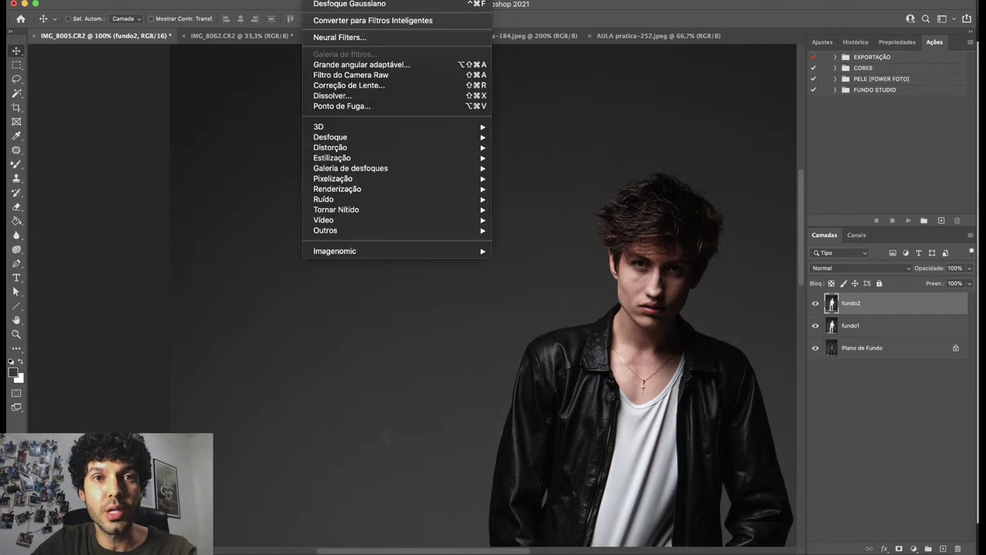
pyautogui.click(329, 4)
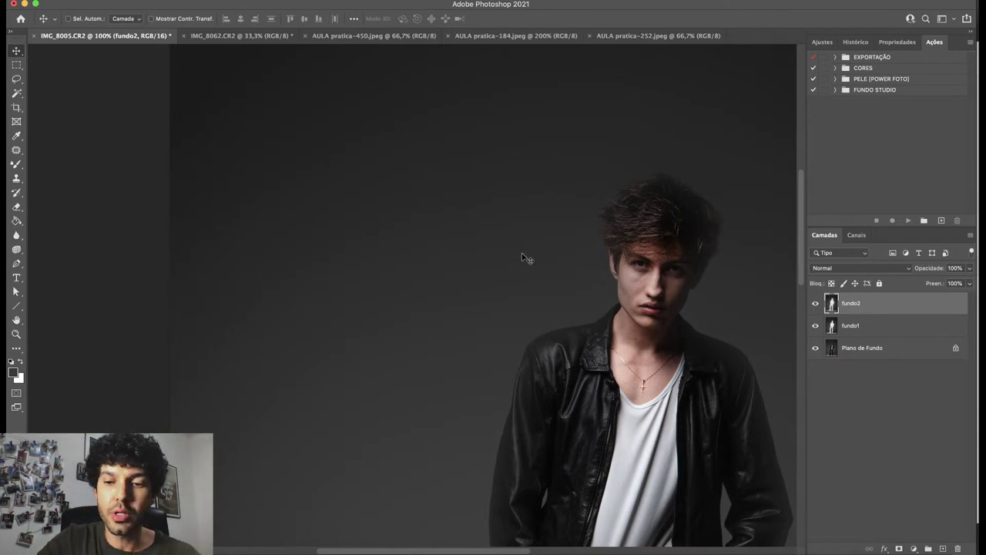
# Examine the blurred backdrop and the model's outline from head to boots at 66.7% zoom.
pyautogui.press('super+minus')
pyautogui.hscroll(3, 625, 347)
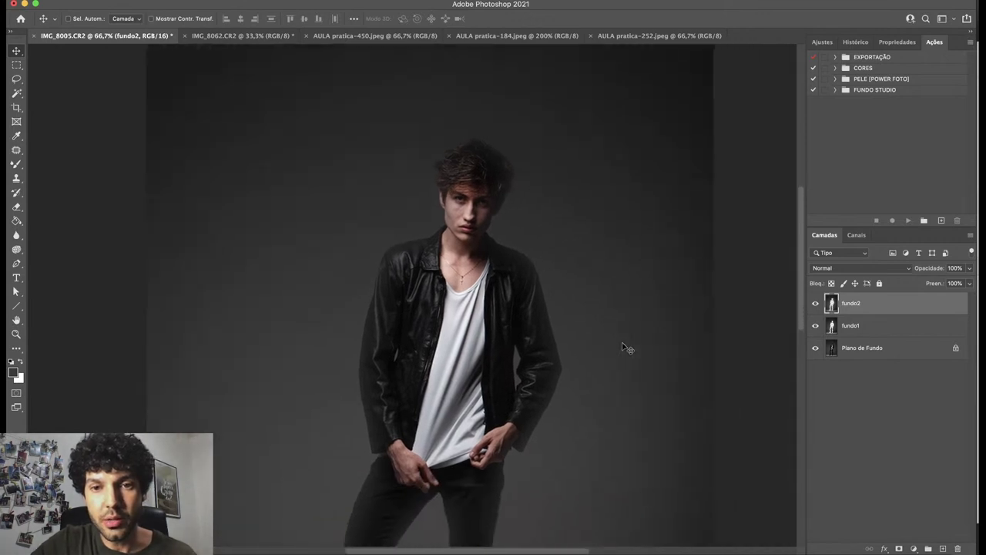
pyautogui.scroll(-5, 510, 366)
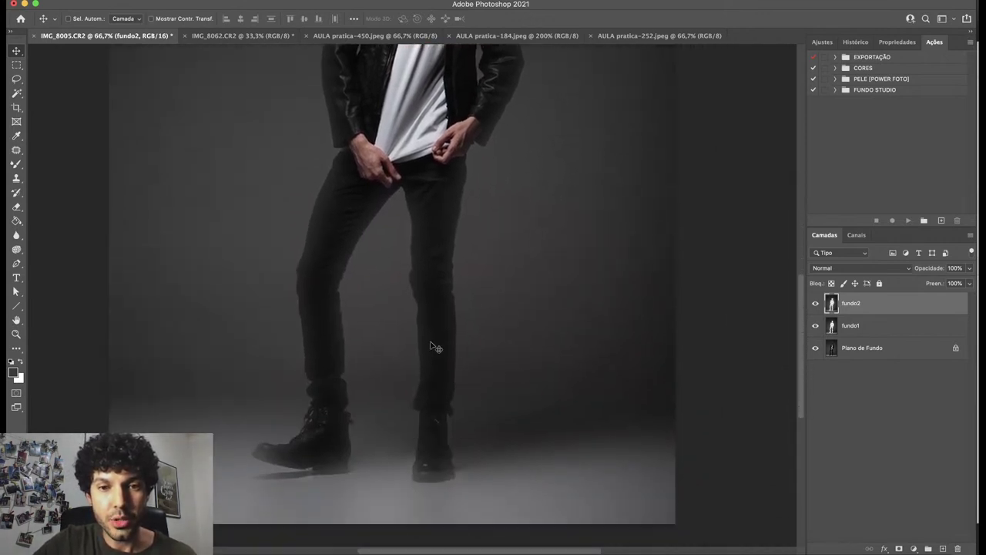
pyautogui.scroll(2, 471, 331)
pyautogui.scroll(4, 471, 271)
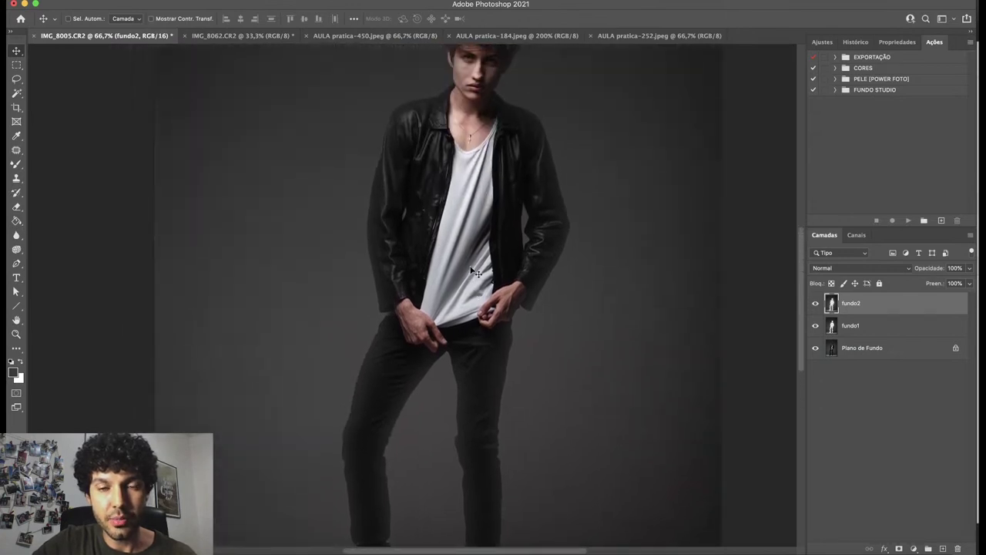
pyautogui.scroll(3, 471, 271)
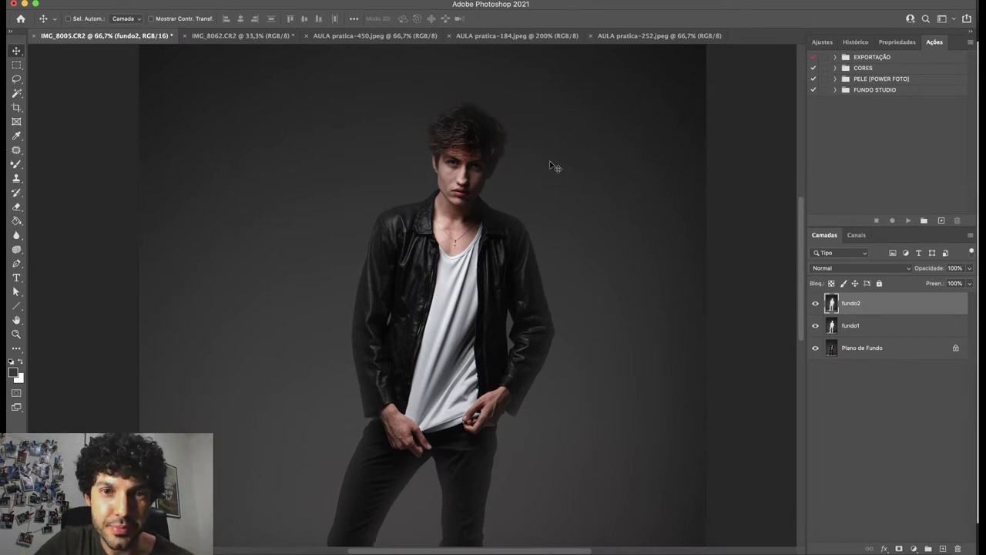
pyautogui.scroll(2, 550, 167)
pyautogui.hscroll(2, 550, 167)
pyautogui.hscroll(-2, 551, 168)
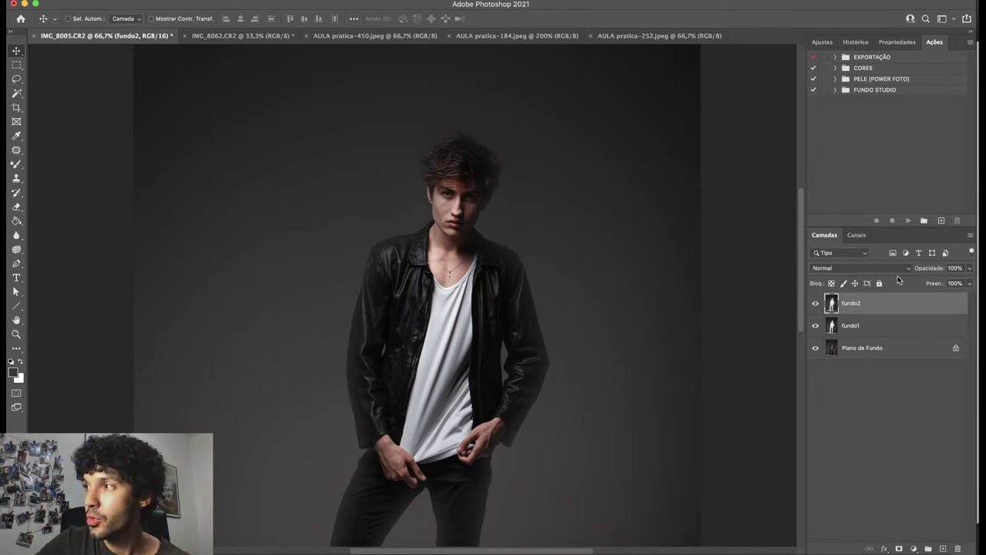
# Clip the blurred fundo2 layer to the fundo1 layer beneath it with a clipping mask.
pyautogui.click(877, 328)
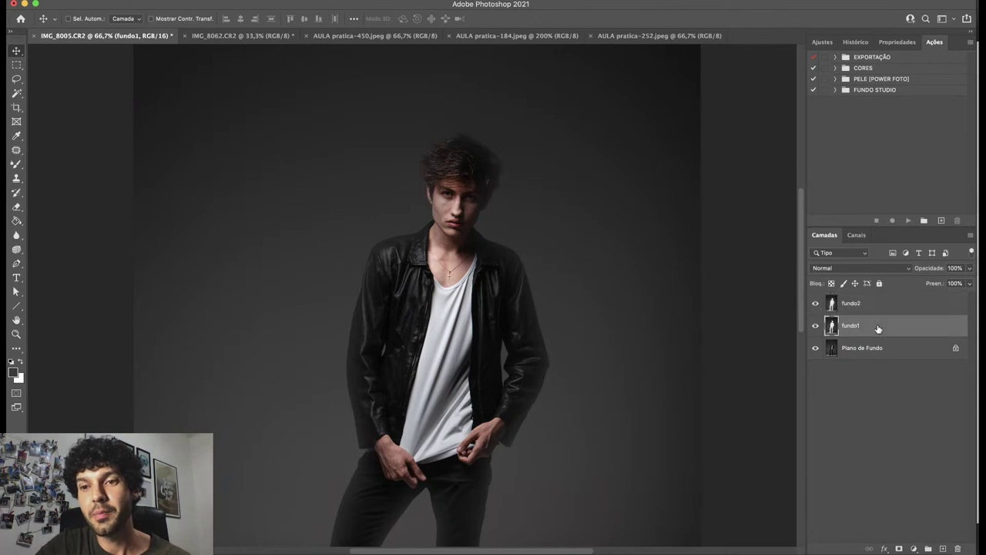
pyautogui.click(878, 314)
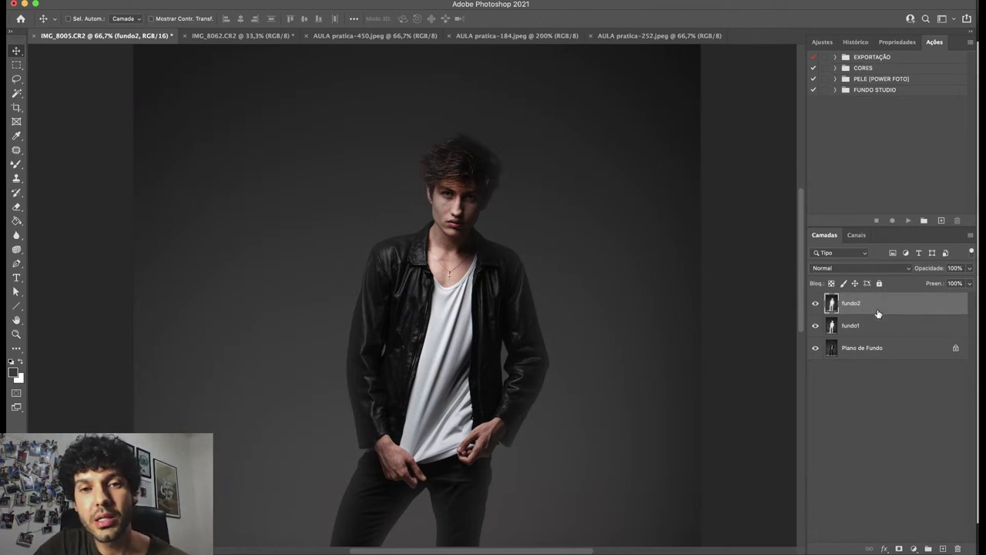
pyautogui.click(882, 327)
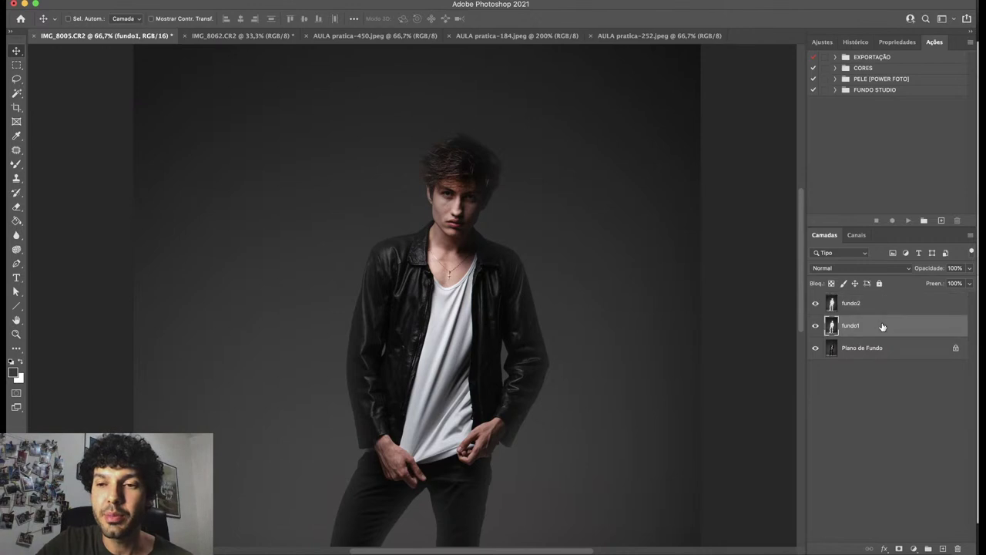
pyautogui.scroll(-5, 654, 404)
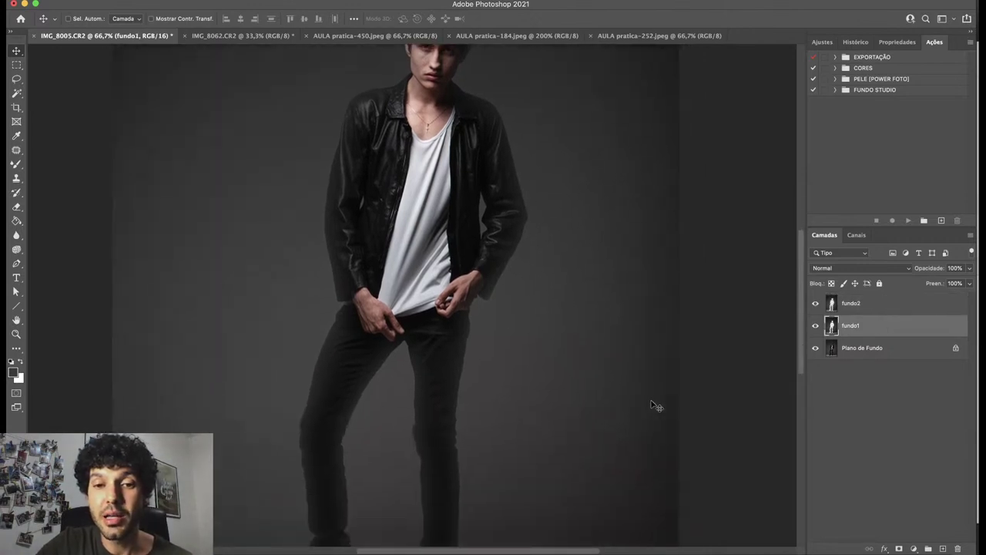
pyautogui.scroll(-4, 654, 404)
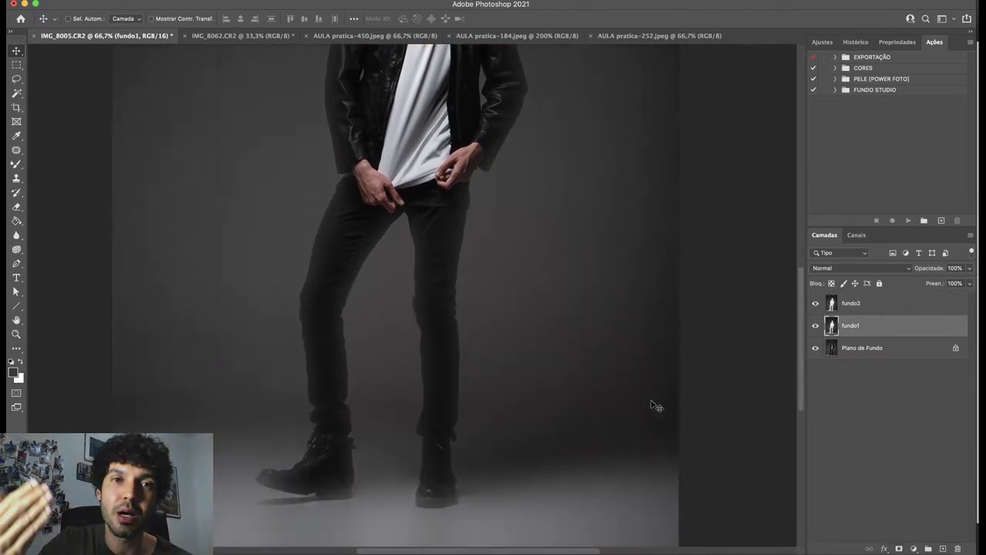
pyautogui.click(866, 307)
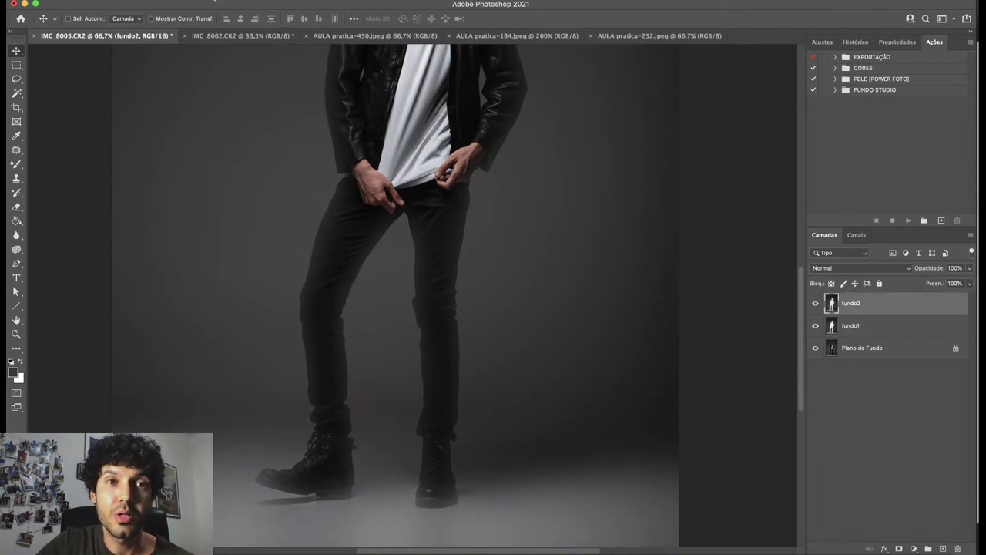
pyautogui.click(205, 1)
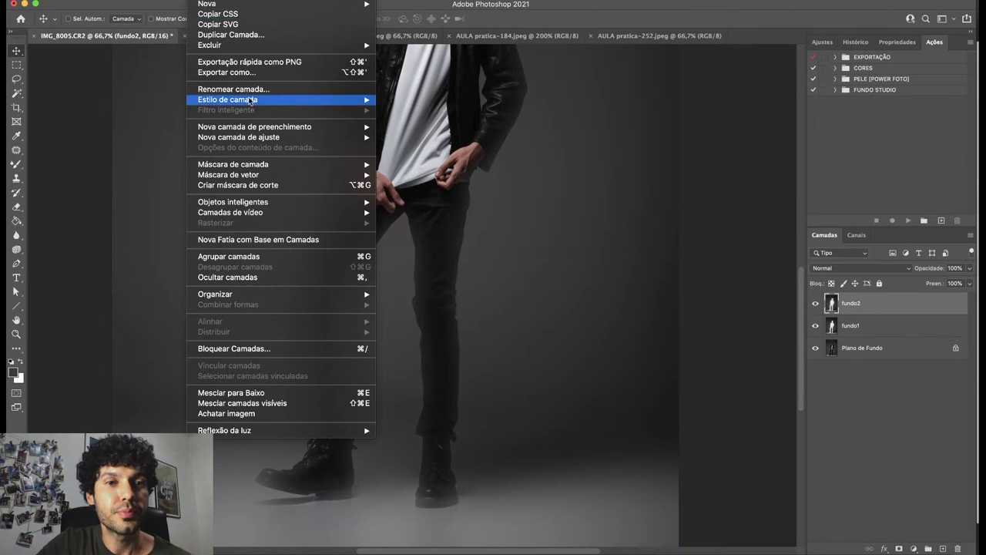
pyautogui.moveTo(273, 168)
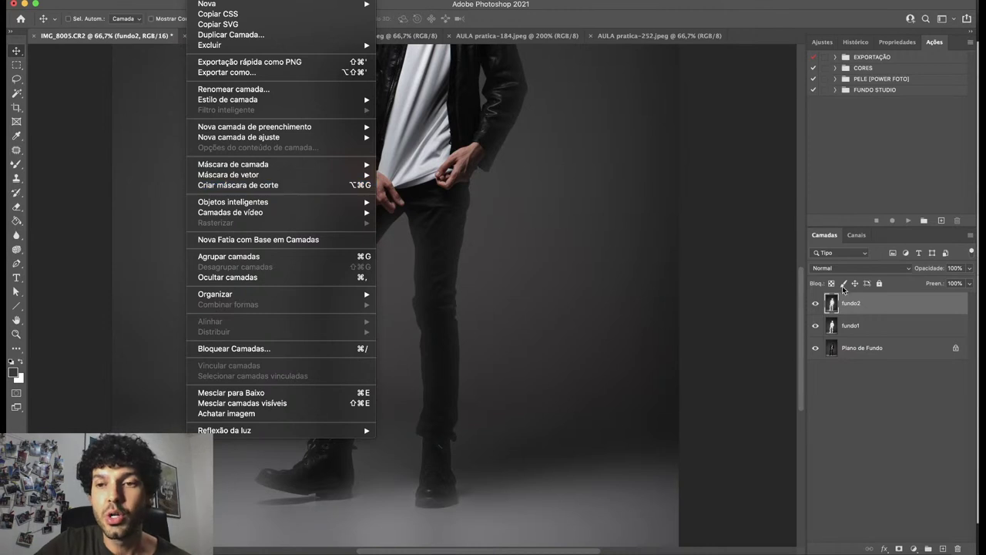
pyautogui.click(871, 306)
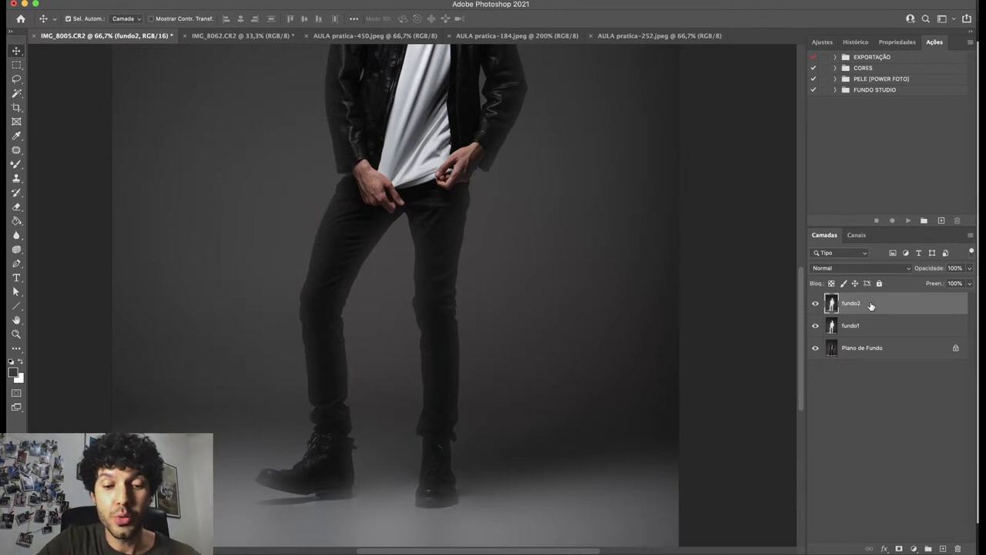
pyautogui.press('super+alt+g')
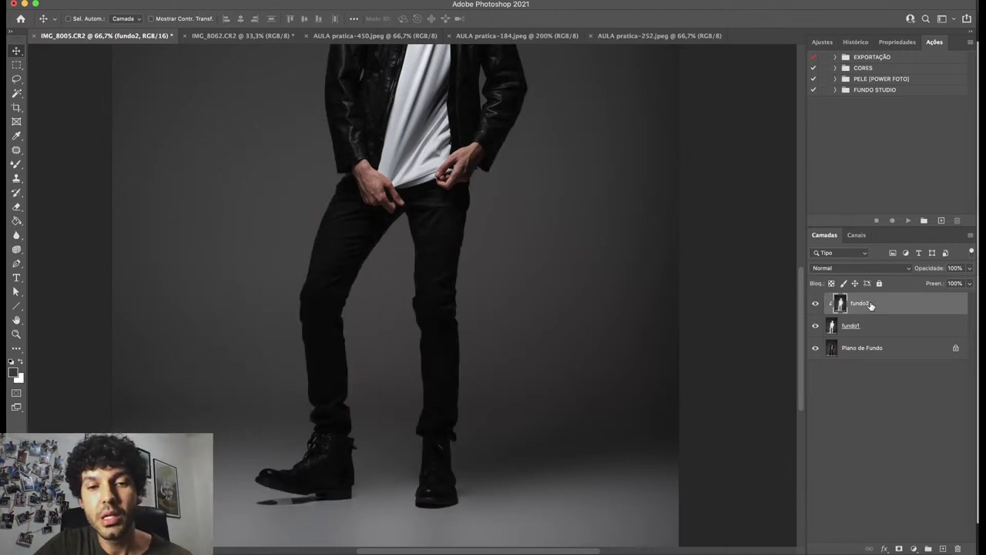
# Check the clipped blur along the model's outline and compare the floor around the boots with fundo2 hidden and shown.
pyautogui.scroll(5, 503, 175)
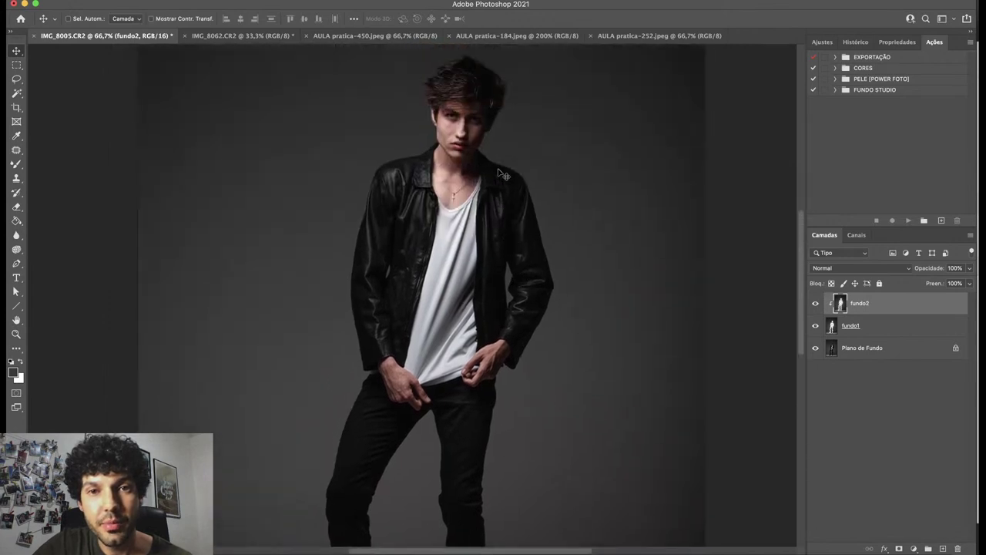
pyautogui.scroll(2, 504, 177)
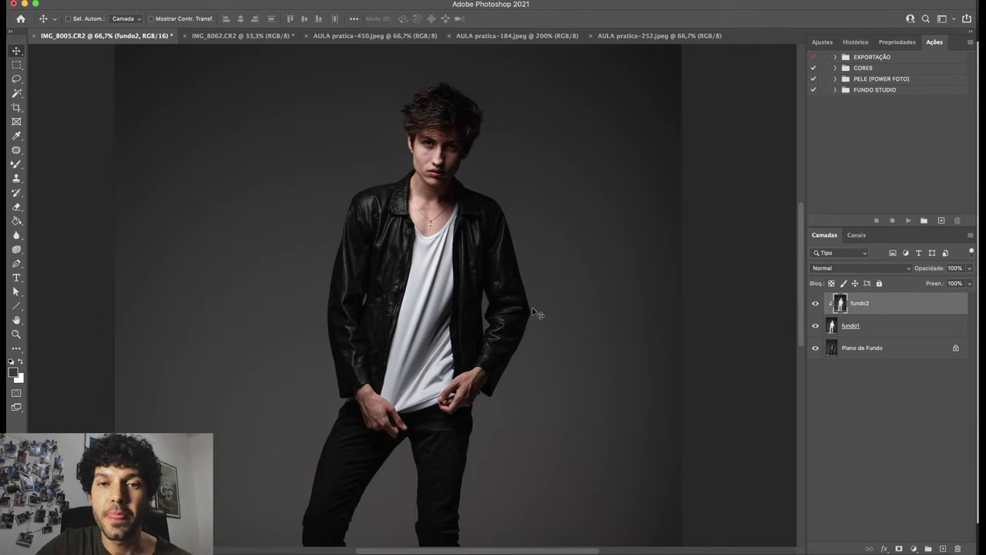
pyautogui.scroll(-5, 537, 313)
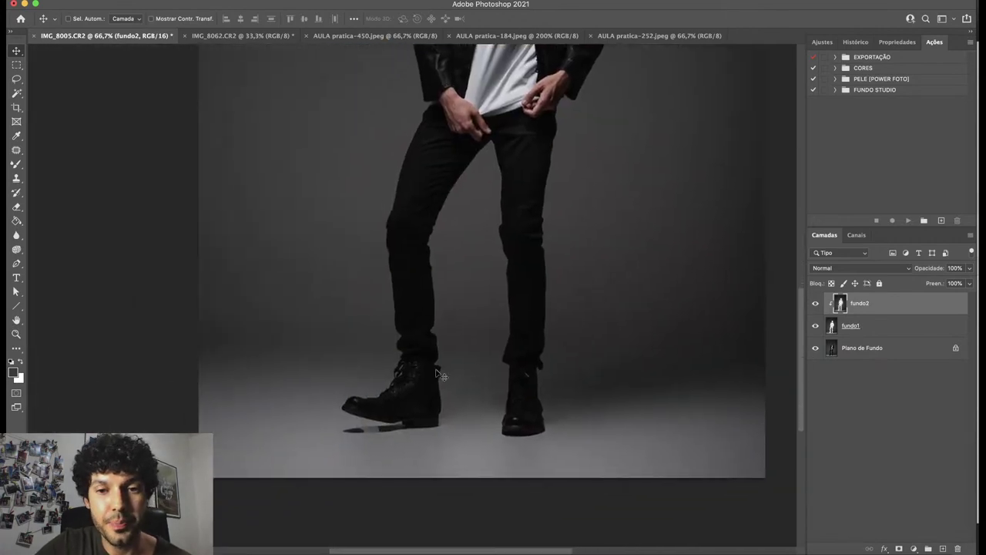
pyautogui.click(814, 304)
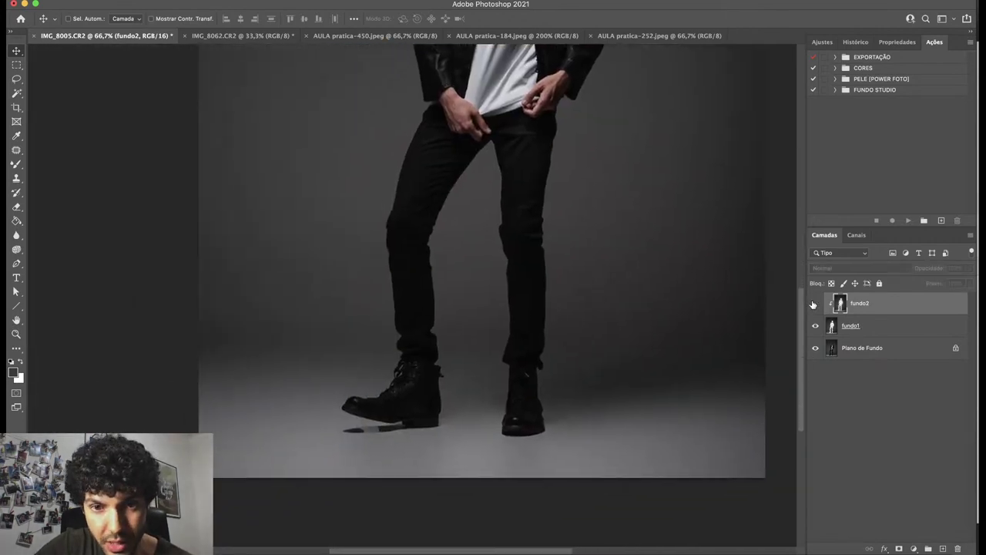
pyautogui.click(813, 304)
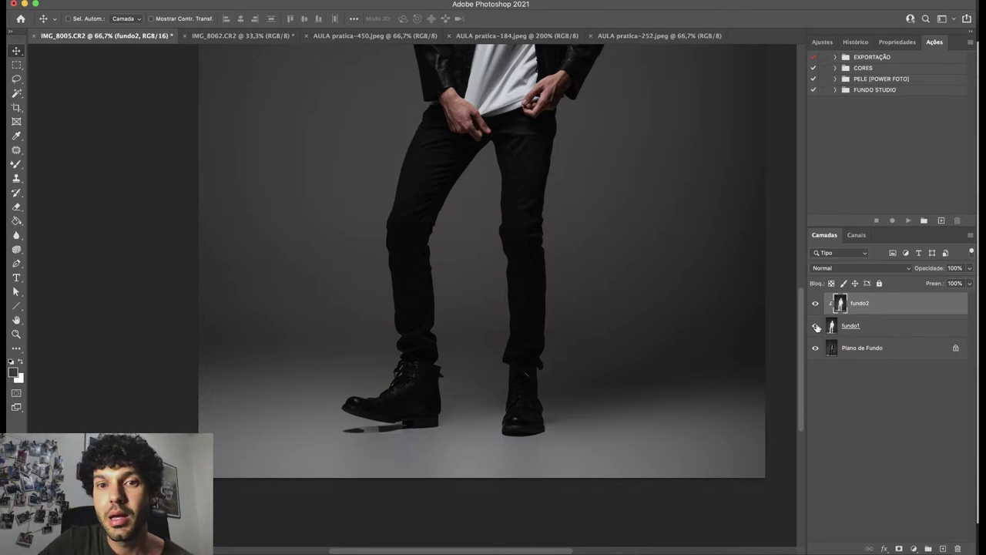
pyautogui.scroll(3, 685, 239)
pyautogui.scroll(-1, 684, 238)
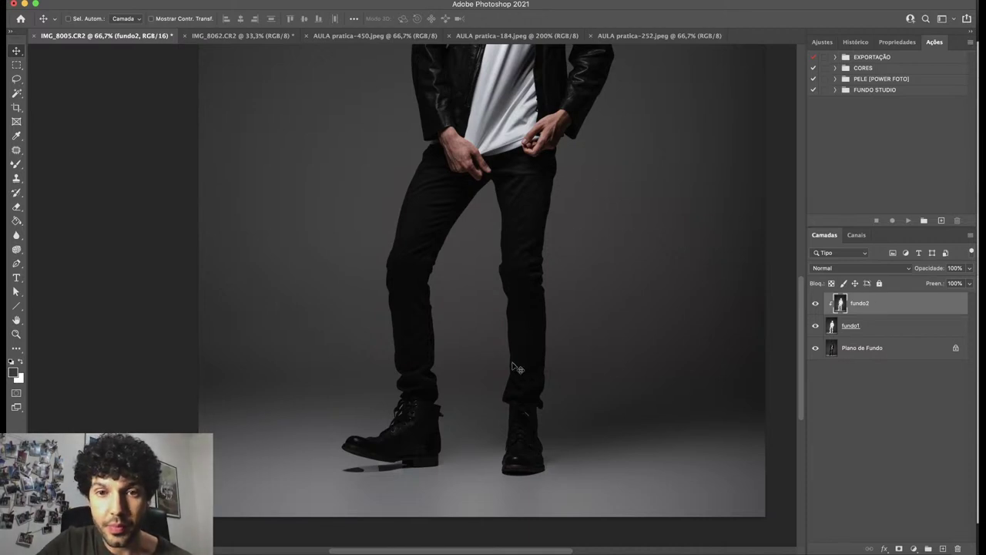
# Compare the backdrop with fundo2 hidden and shown, first around the model's head and upper body, then around the legs.
pyautogui.scroll(10, 530, 285)
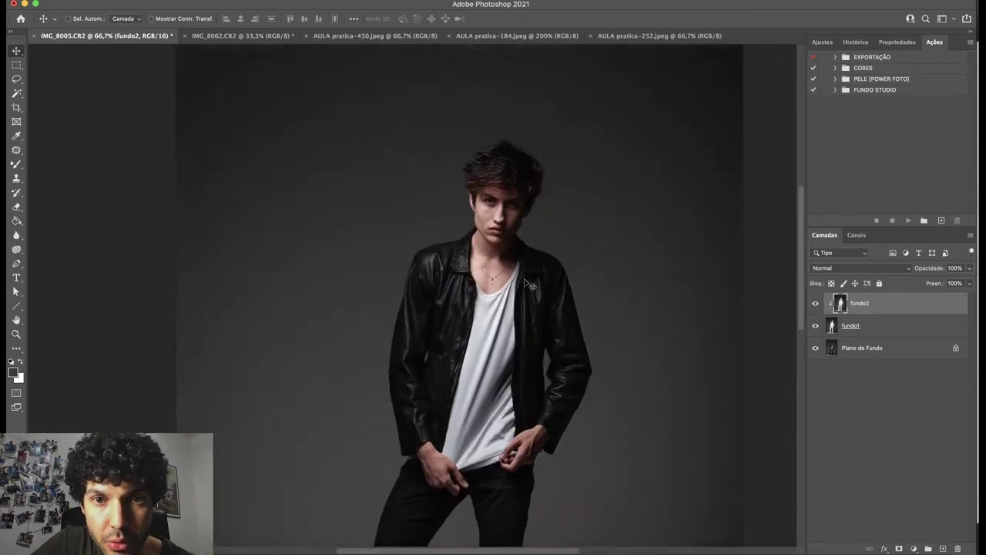
pyautogui.hscroll(3, 530, 285)
pyautogui.scroll(3, 524, 283)
pyautogui.hscroll(-1, 524, 283)
pyautogui.click(816, 303)
pyautogui.click(816, 303)
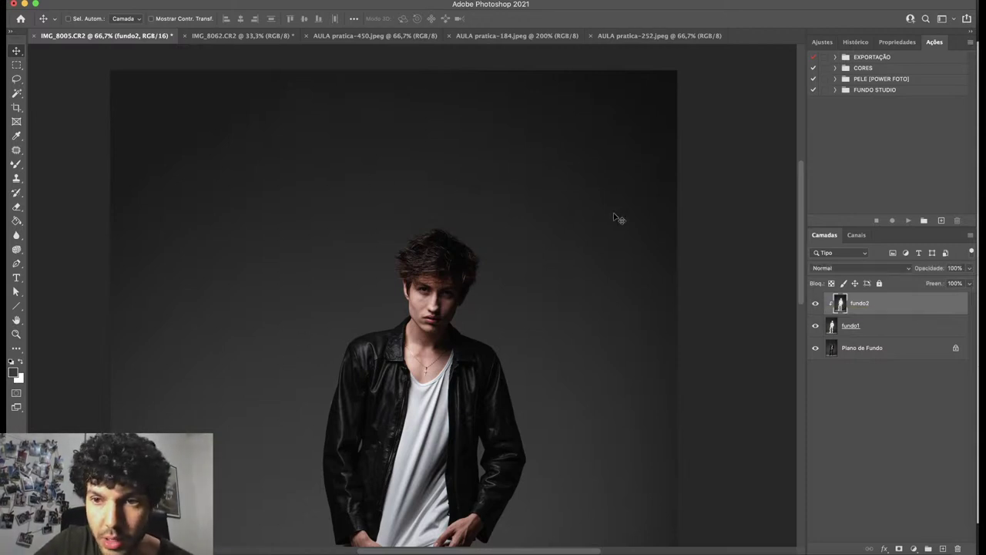
pyautogui.scroll(-10, 594, 343)
pyautogui.hscroll(1, 594, 343)
pyautogui.scroll(-5, 592, 344)
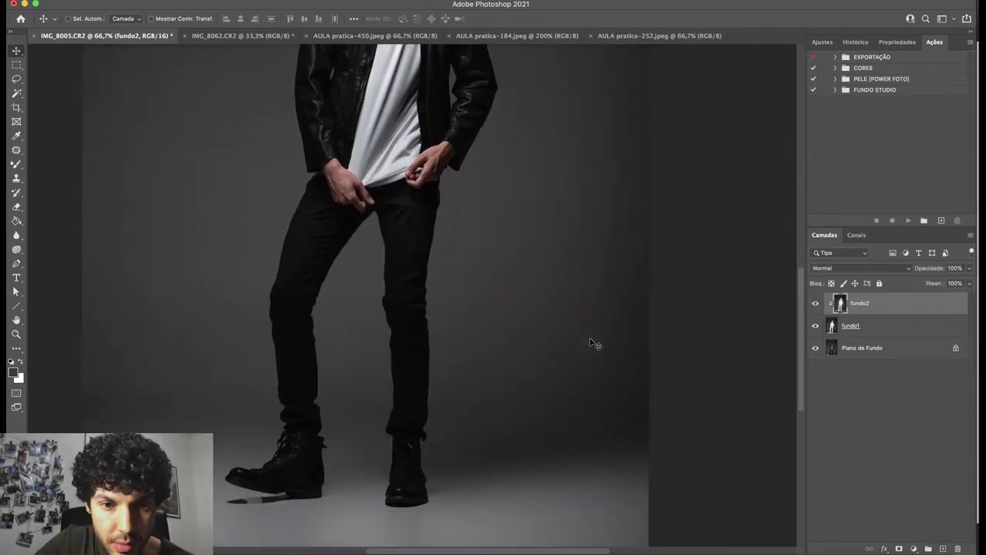
pyautogui.hscroll(-1, 594, 345)
pyautogui.click(817, 303)
pyautogui.click(817, 303)
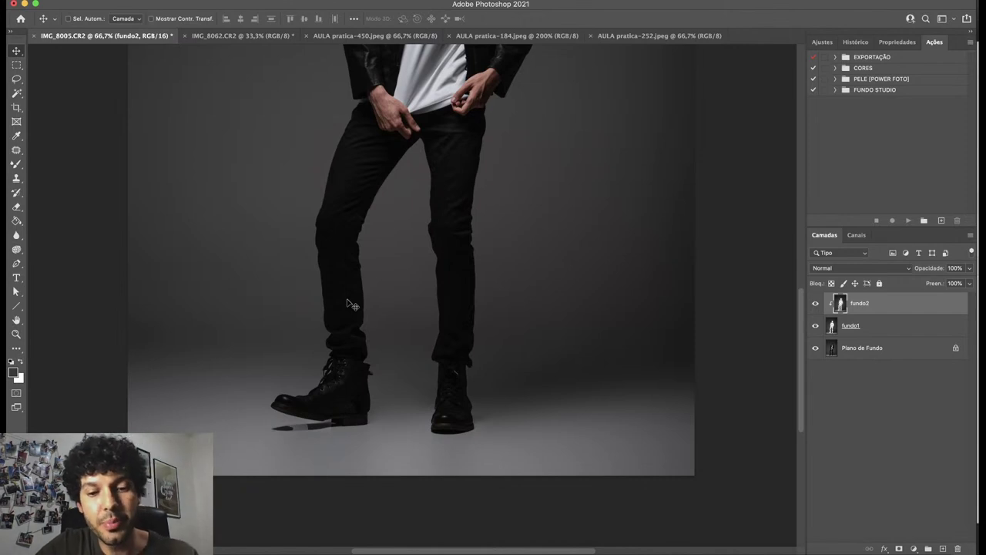
# Erase the fundo2 layer over the shadow beneath the raised boot with a 200 px eraser.
pyautogui.press('e')
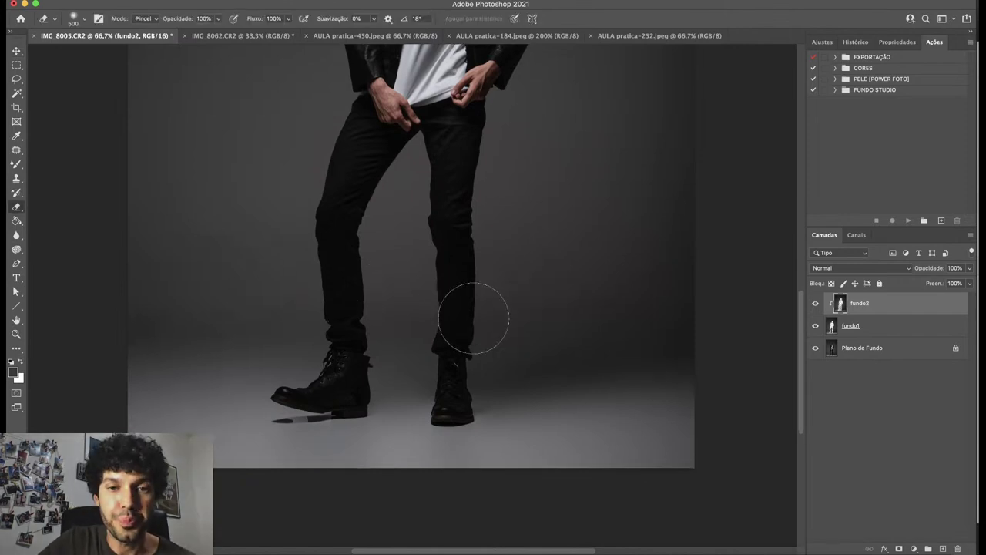
pyautogui.scroll(-3, 473, 319)
pyautogui.press('[')
pyautogui.press('[')
pyautogui.press('[')
pyautogui.press('[')
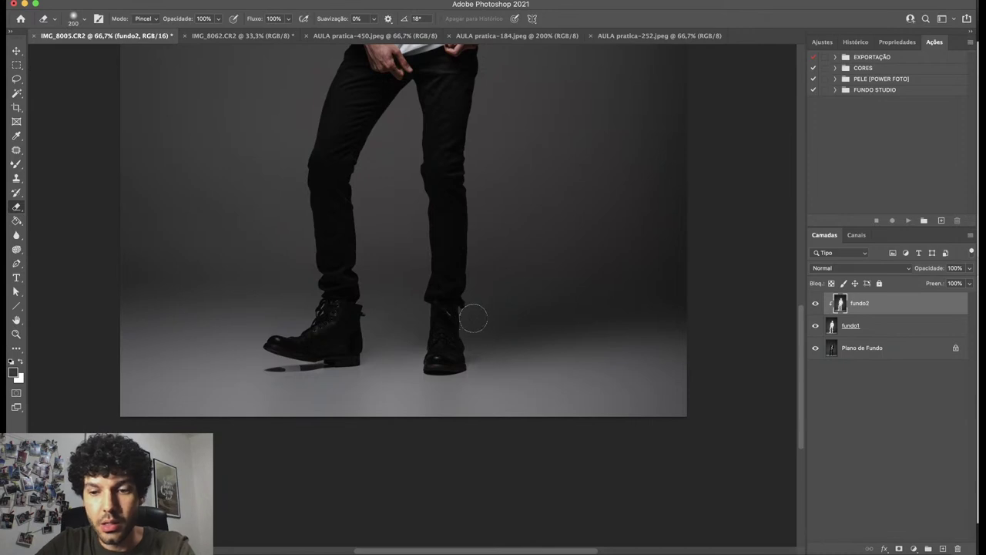
pyautogui.moveTo(287, 357); pyautogui.dragTo(303, 357)
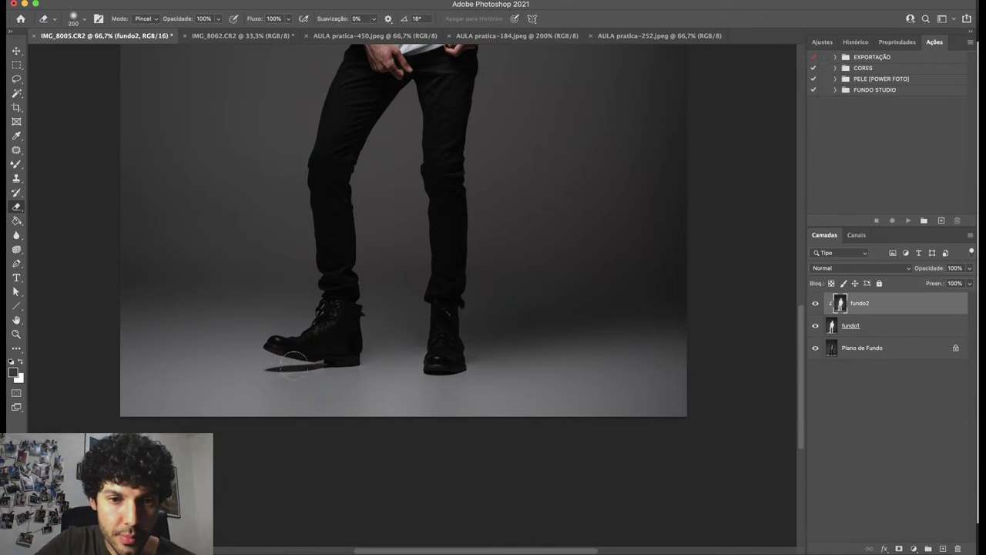
pyautogui.press('super+z')
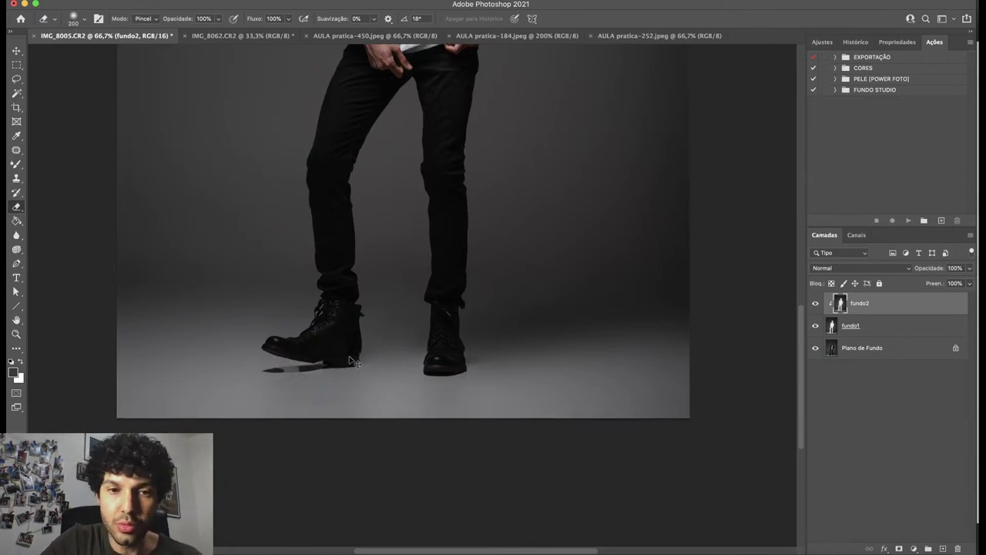
# Try erasing the fundo2 layer over the shadow beneath the raised boot with a 400 px eraser at full opacity, and undo it.
pyautogui.press('super+1')
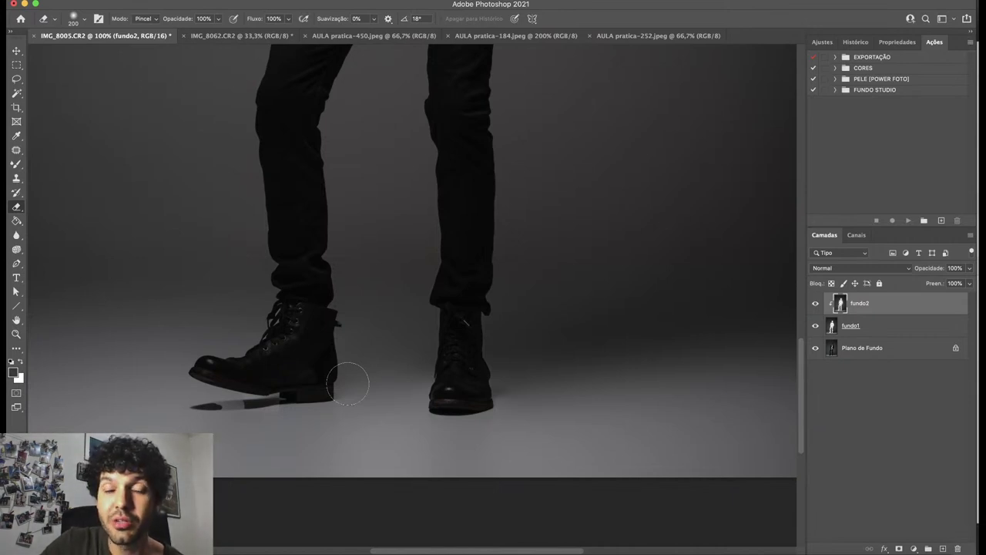
pyautogui.press(']')
pyautogui.press(']')
pyautogui.press(']')
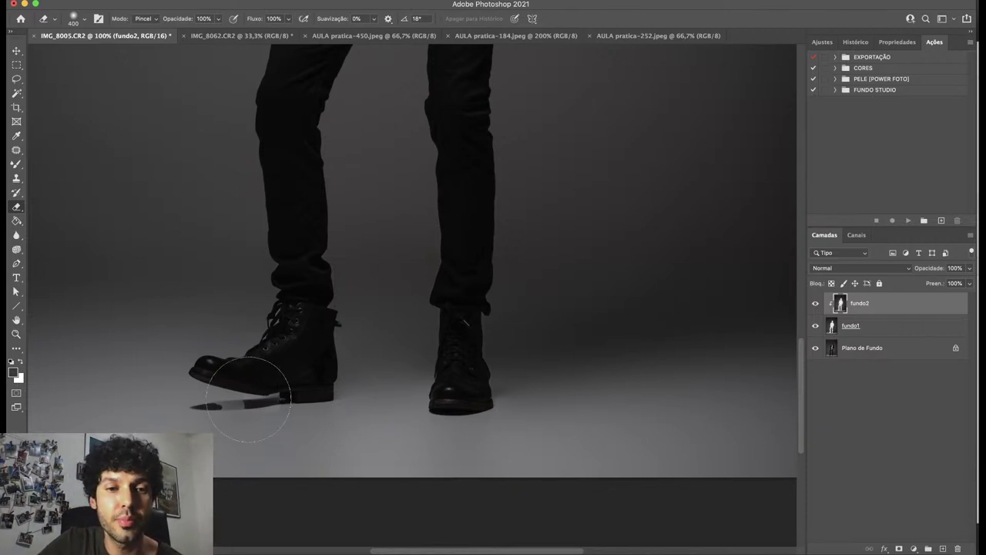
pyautogui.moveTo(249, 399); pyautogui.dragTo(227, 401)
pyautogui.press('super+z')
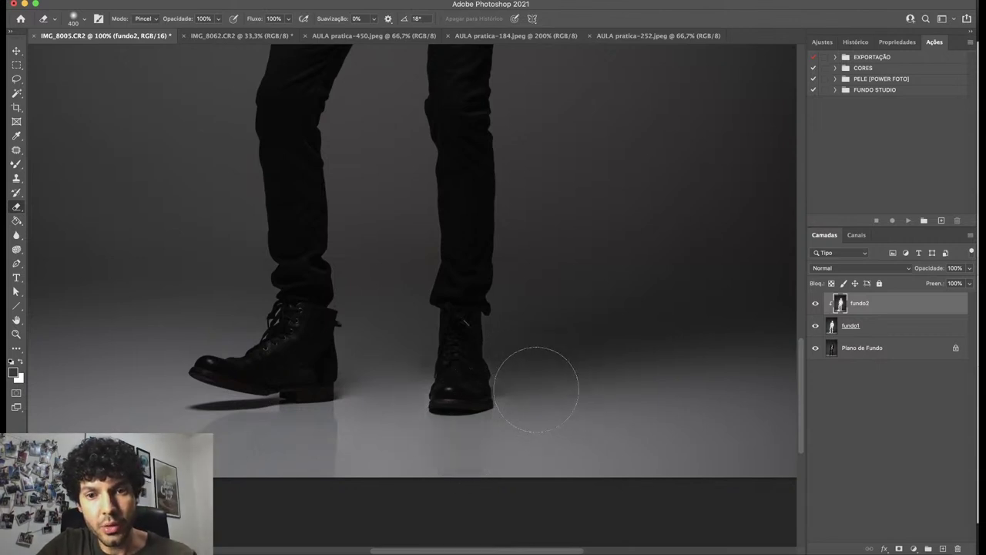
pyautogui.press('super+z')
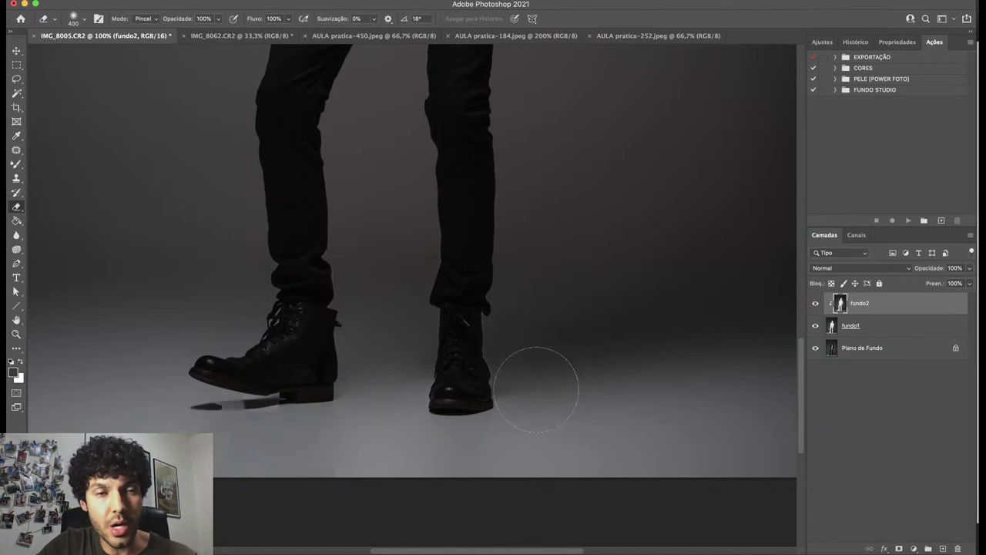
# Erase fundo2 at 50% opacity with a 175 px eraser over the floor shadows and reflections around both boots.
pyautogui.press('5')
pyautogui.press('[')
pyautogui.press('[')
pyautogui.press('[')
pyautogui.press('[')
pyautogui.moveTo(242, 399); pyautogui.dragTo(241, 396)
pyautogui.moveTo(313, 396); pyautogui.dragTo(322, 401)
pyautogui.moveTo(439, 381)
pyautogui.mouseDown()
pyautogui.moveTo(478, 413)
pyautogui.moveTo(484, 389)
pyautogui.mouseUp()
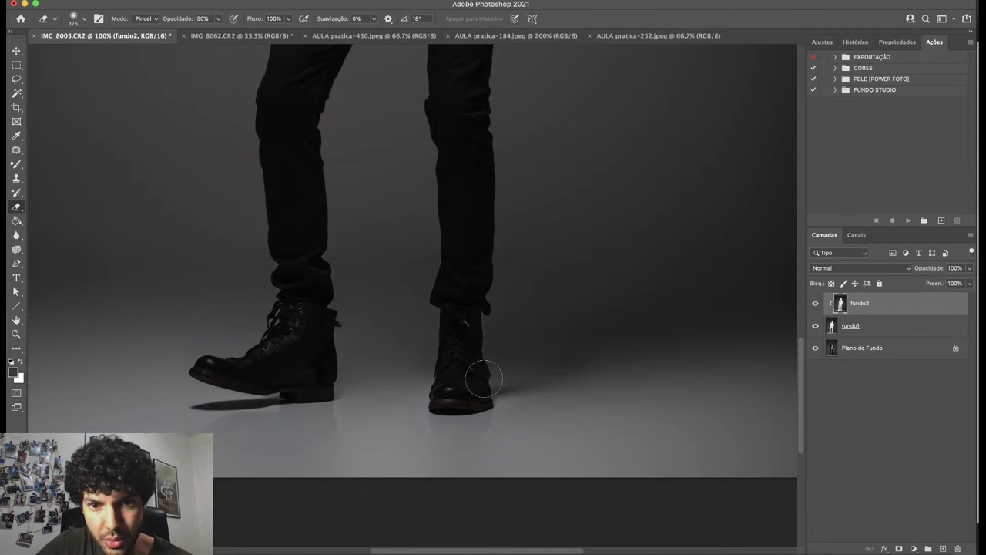
# Enlarge the eraser to 600 px and compare the floor around the boots with fundo2 hidden and shown.
pyautogui.press(']')
pyautogui.press(']')
pyautogui.press(']')
pyautogui.press(']')
pyautogui.press(']')
pyautogui.press(']')
pyautogui.press(']')
pyautogui.press(']')
pyautogui.press(']')
pyautogui.press(']')
pyautogui.press(']')
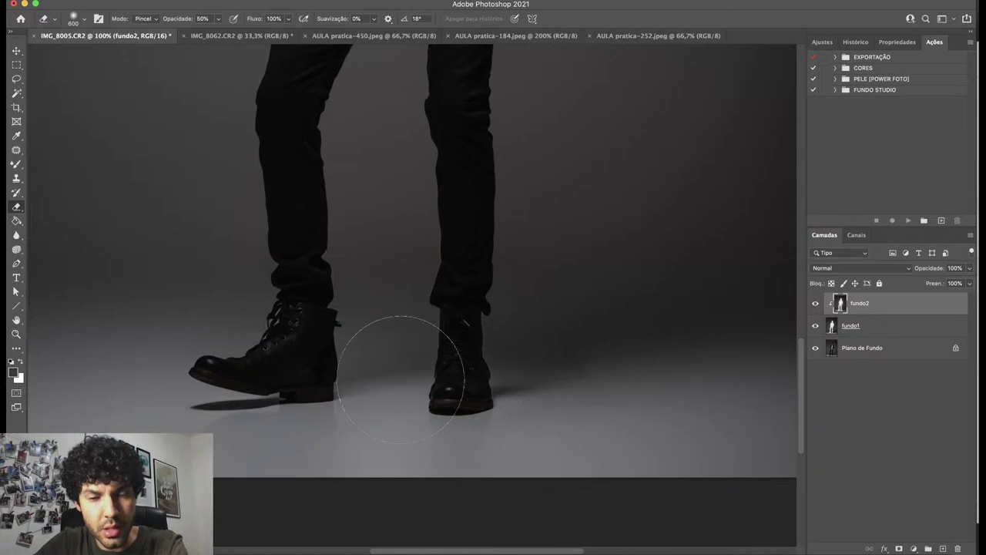
pyautogui.click(815, 304)
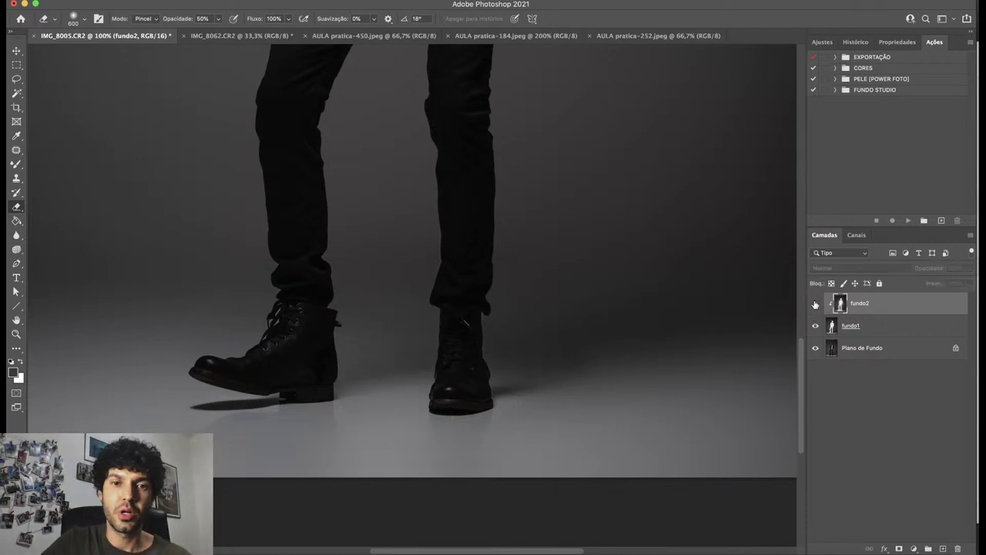
pyautogui.click(815, 303)
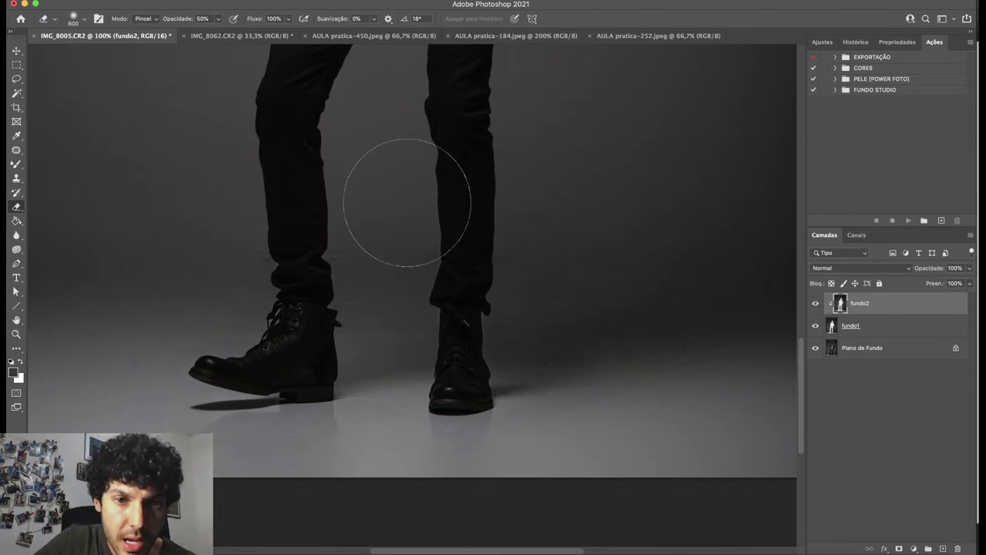
# Reduce the eraser size to 150 px.
pyautogui.press('[')
pyautogui.press('[')
pyautogui.press('[')
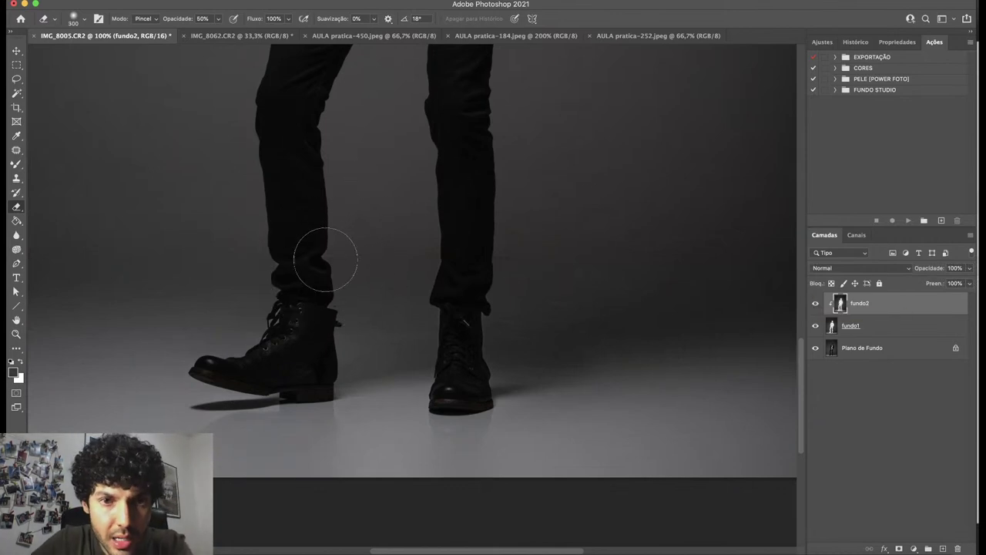
pyautogui.press('[')
pyautogui.press('[')
pyautogui.press('[')
pyautogui.press('[')
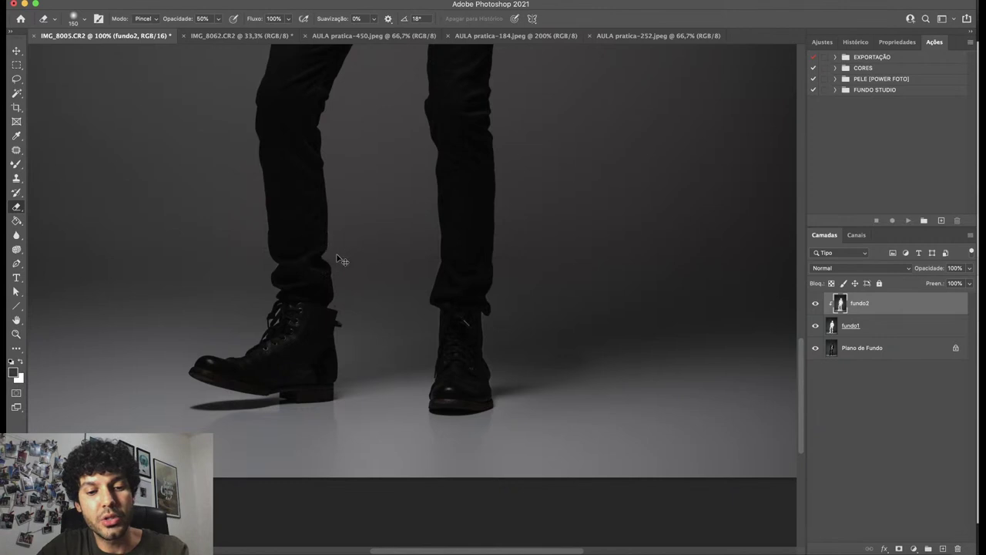
# Merge all visible layers into the Plano de Fundo layer.
pyautogui.press('super+shift+e')
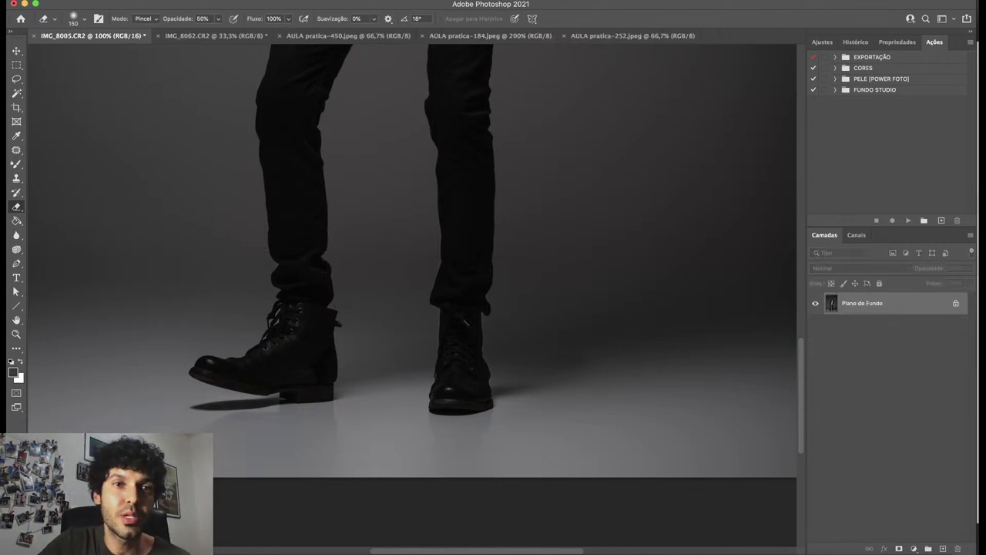
pyautogui.click(204, 0)
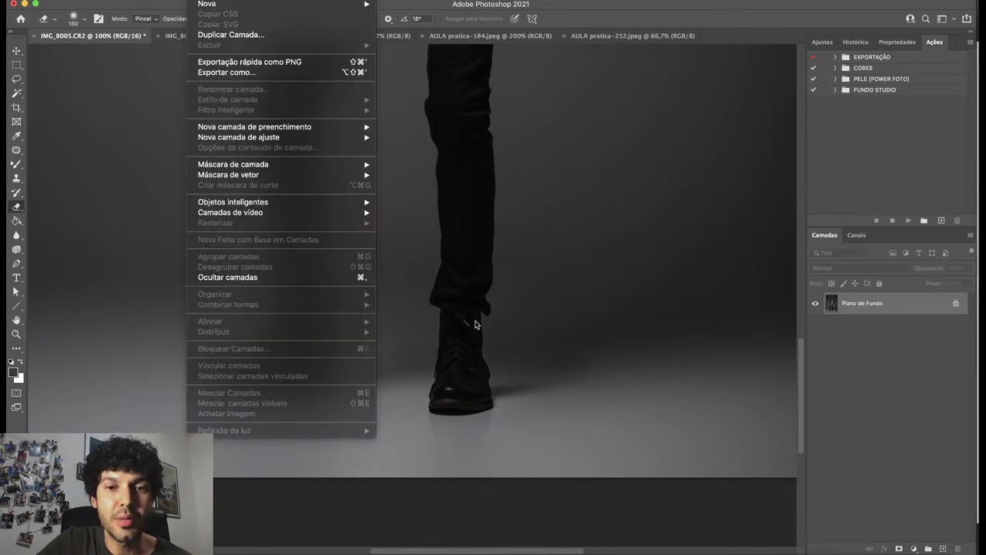
pyautogui.click(478, 324)
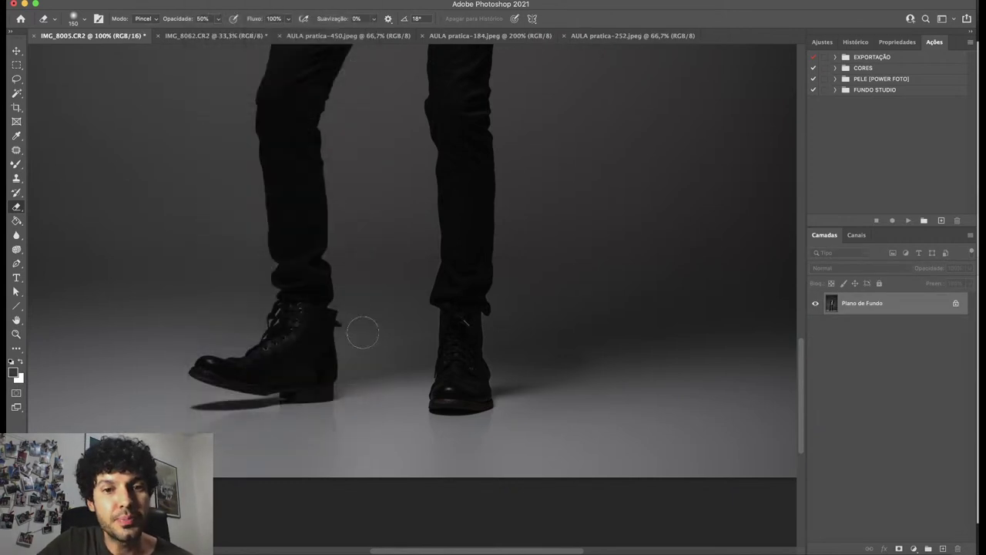
# Blend the leftover artefacts along the trouser and boot edges with the Mixer Brush, using sizes from 90 to 175 px.
pyautogui.click(12, 166)
pyautogui.press('[')
pyautogui.press('[')
pyautogui.press('[')
pyautogui.press('[')
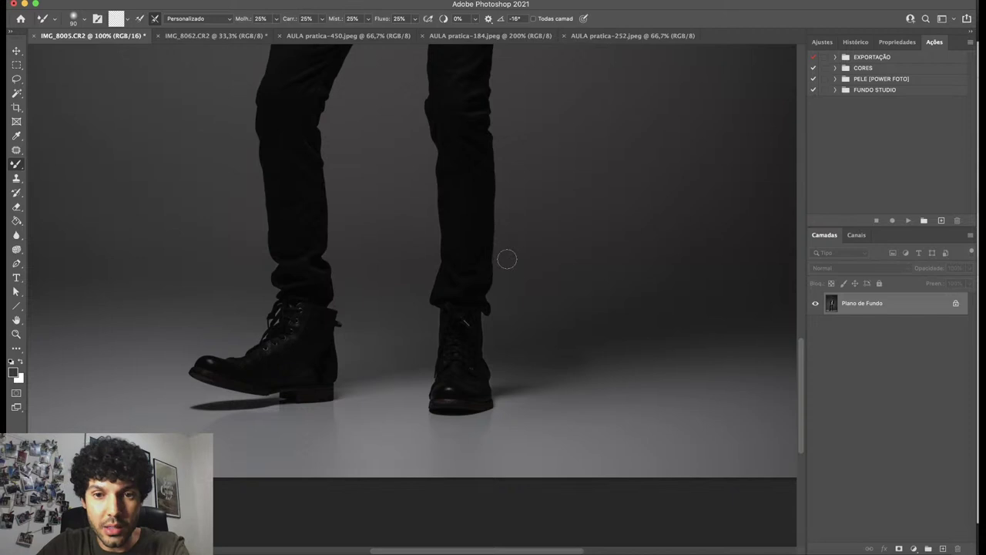
pyautogui.press(']')
pyautogui.press(']')
pyautogui.press(']')
pyautogui.press(']')
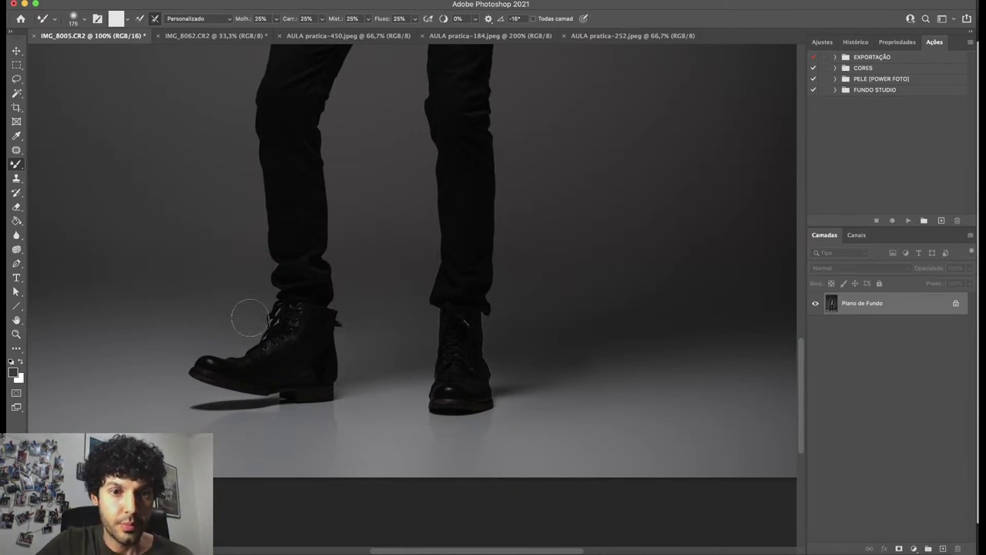
# Compare the original IMG_8005.CR2 history state with the retouched result, and examine the smoothed backdrop from the boots up to the head.
pyautogui.press('super+0')
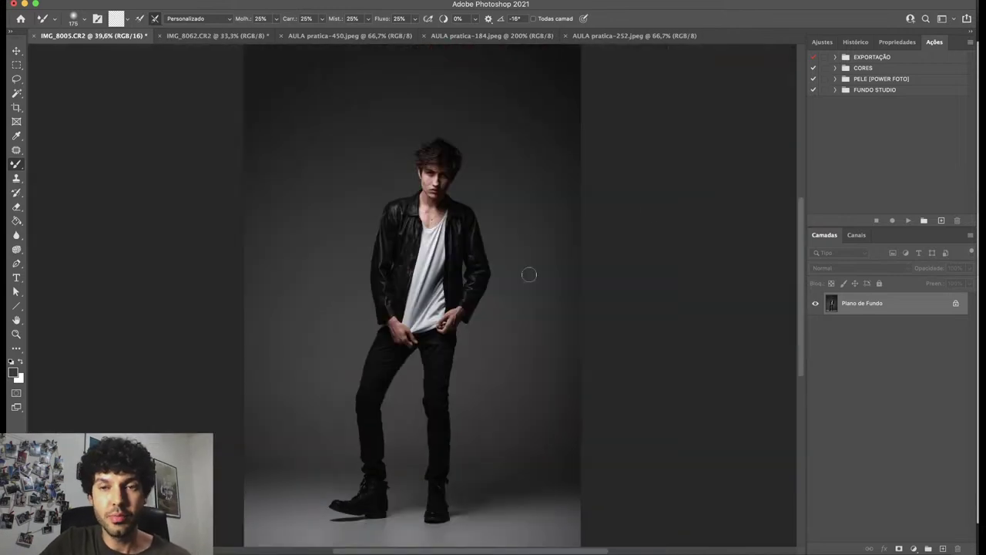
pyautogui.click(855, 42)
pyautogui.scroll(5, 886, 69)
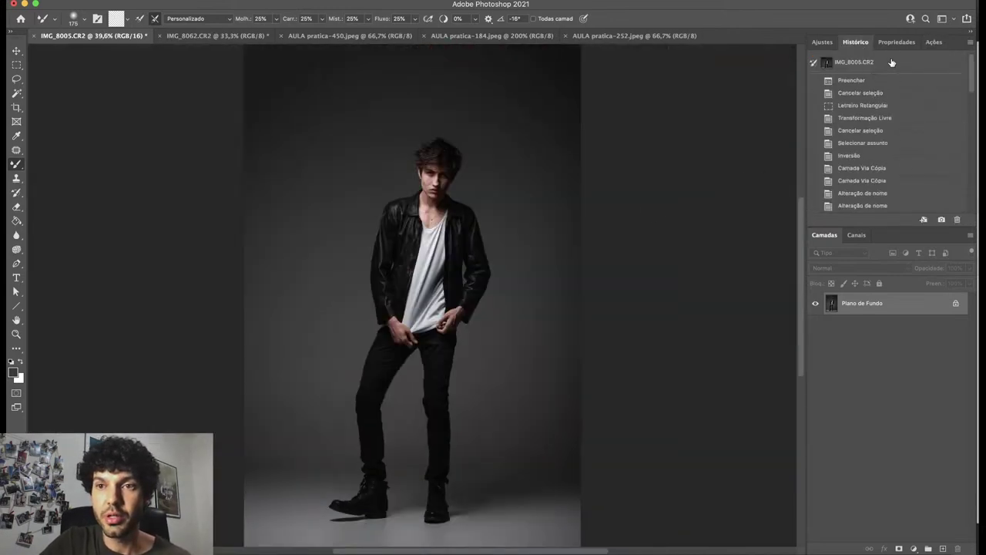
pyautogui.click(891, 63)
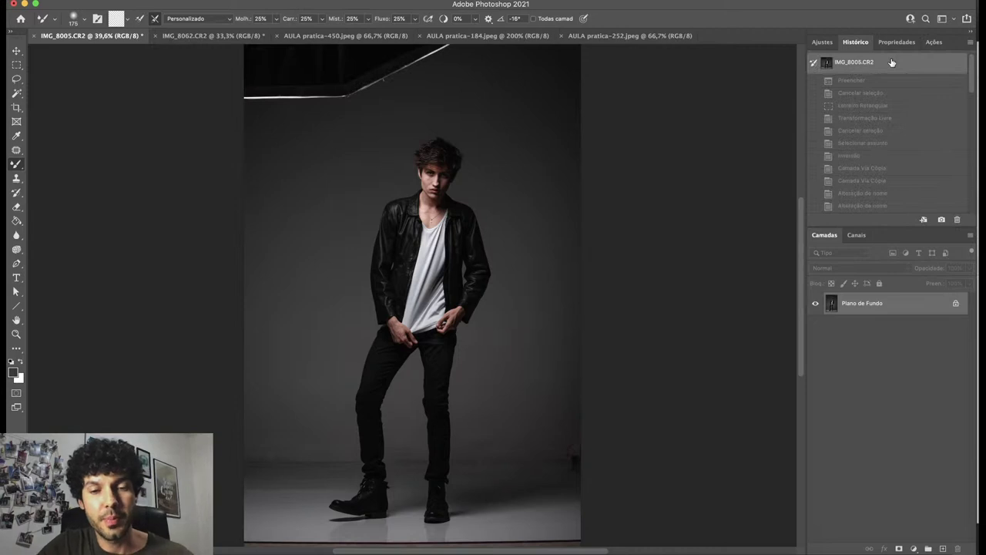
pyautogui.press('super+equal')
pyautogui.press('super+equal')
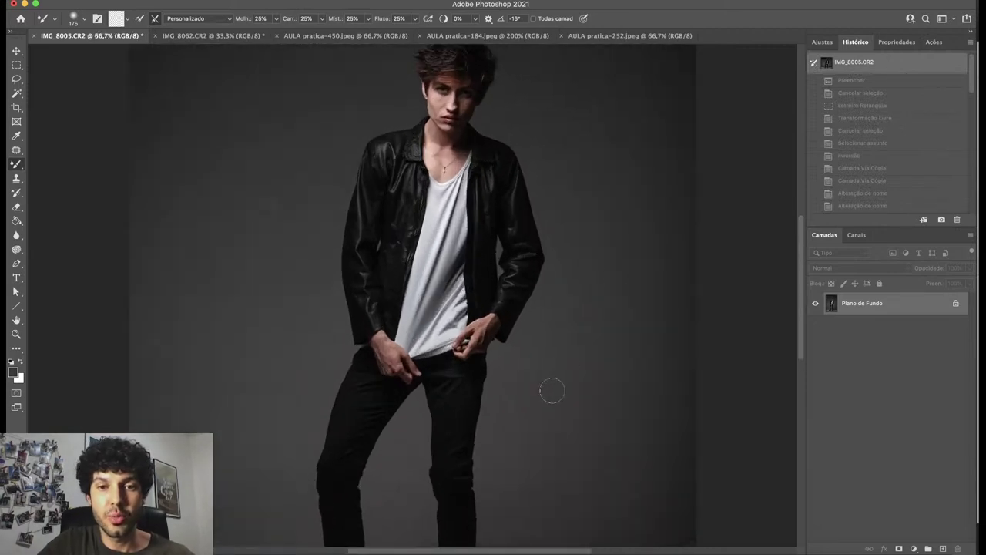
pyautogui.scroll(-5, 552, 391)
pyautogui.press('super+z')
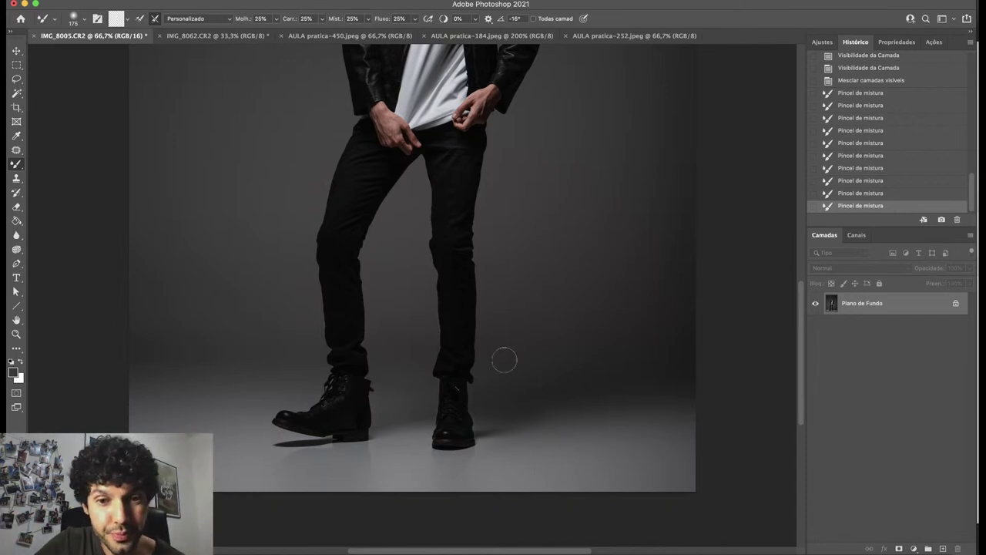
pyautogui.scroll(10, 468, 252)
pyautogui.scroll(-5, 472, 249)
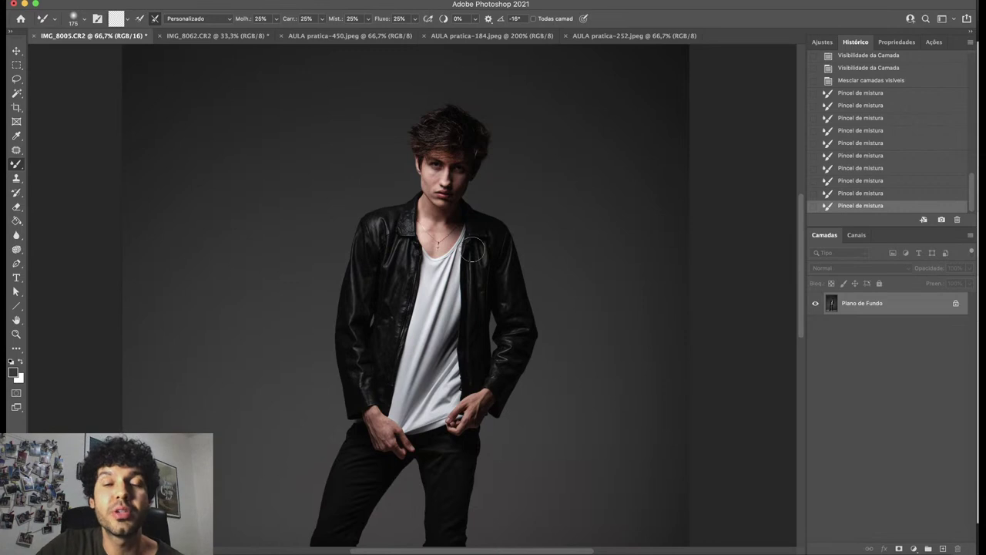
pyautogui.scroll(5, 365, 251)
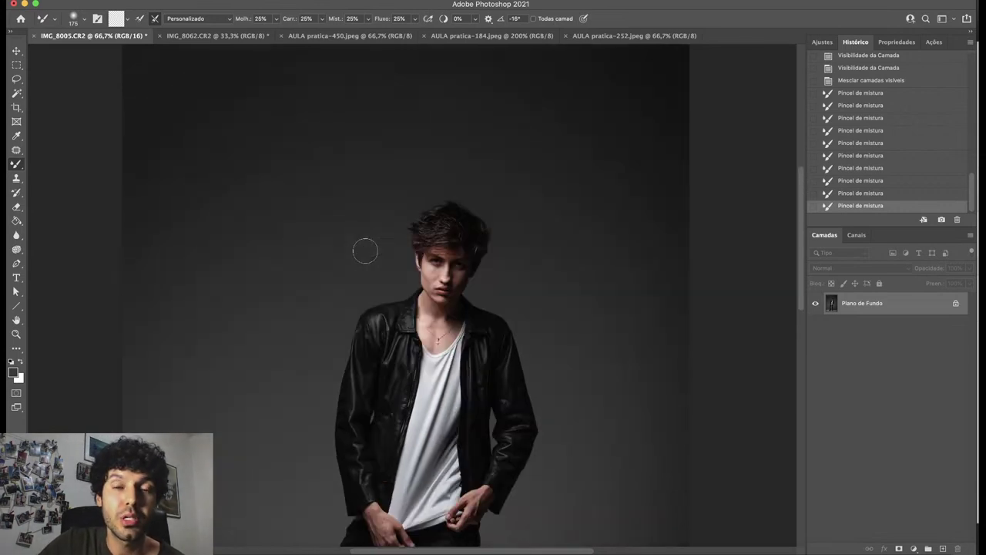
pyautogui.scroll(2, 365, 250)
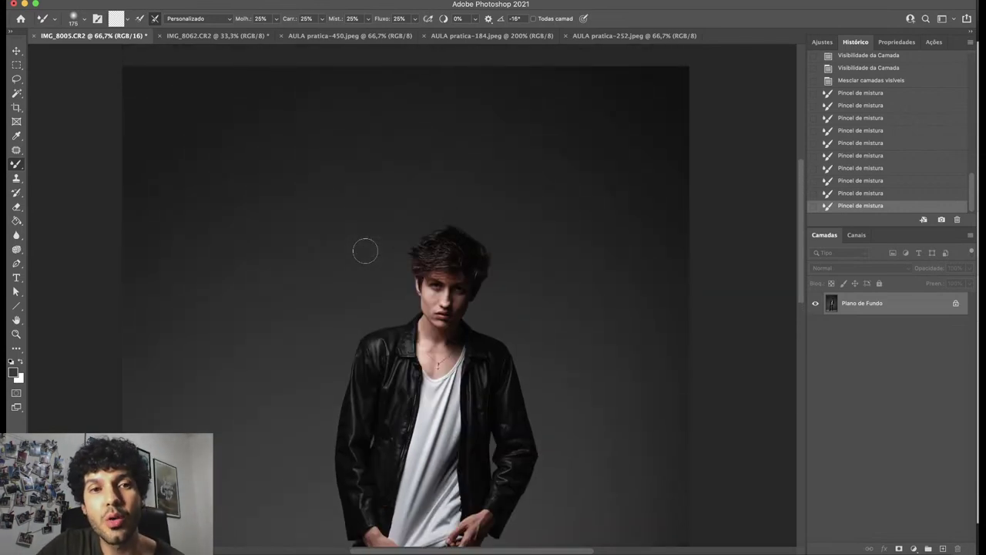
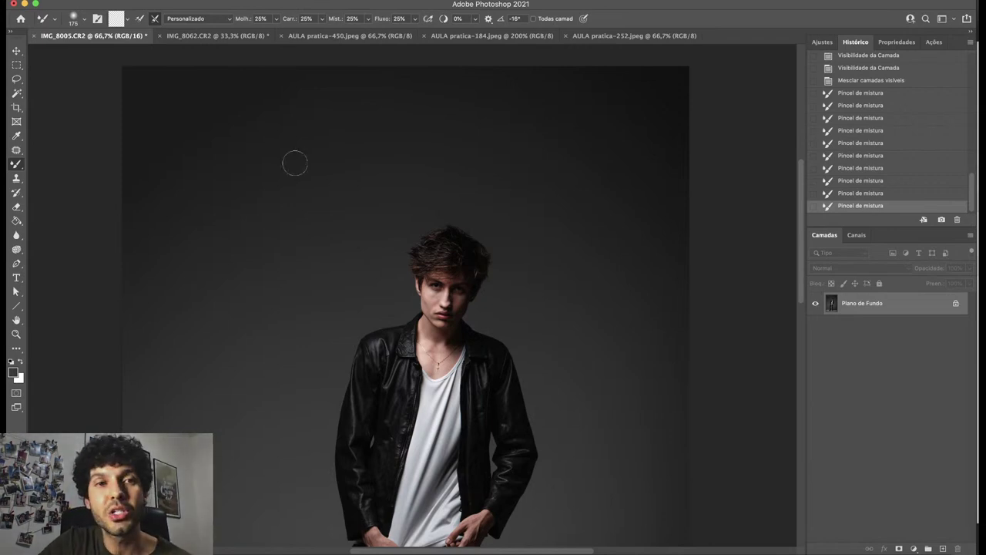
# Convert the image to 8 bits per channel and back to 16 bits per channel.
pyautogui.click(178, 1)
pyautogui.moveTo(200, 6)
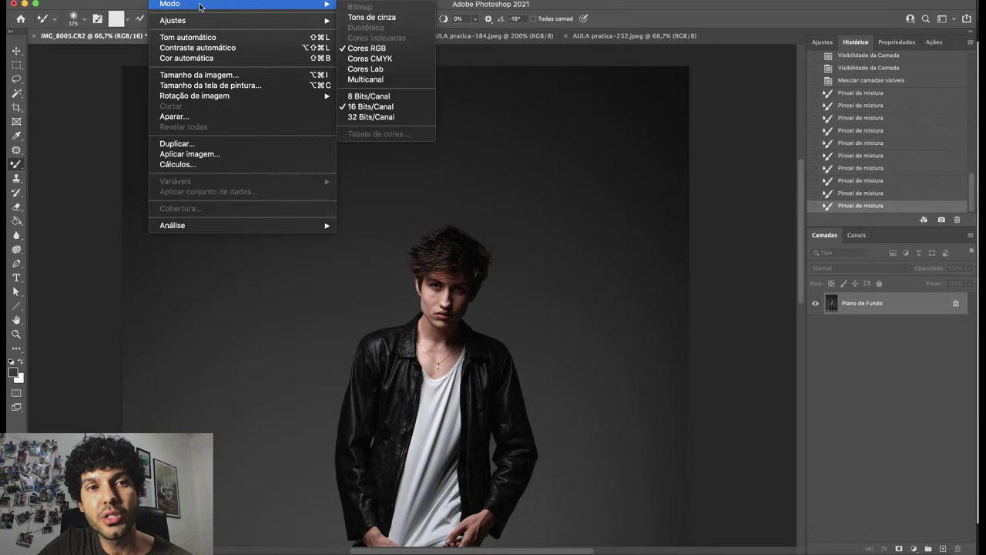
pyautogui.click(366, 97)
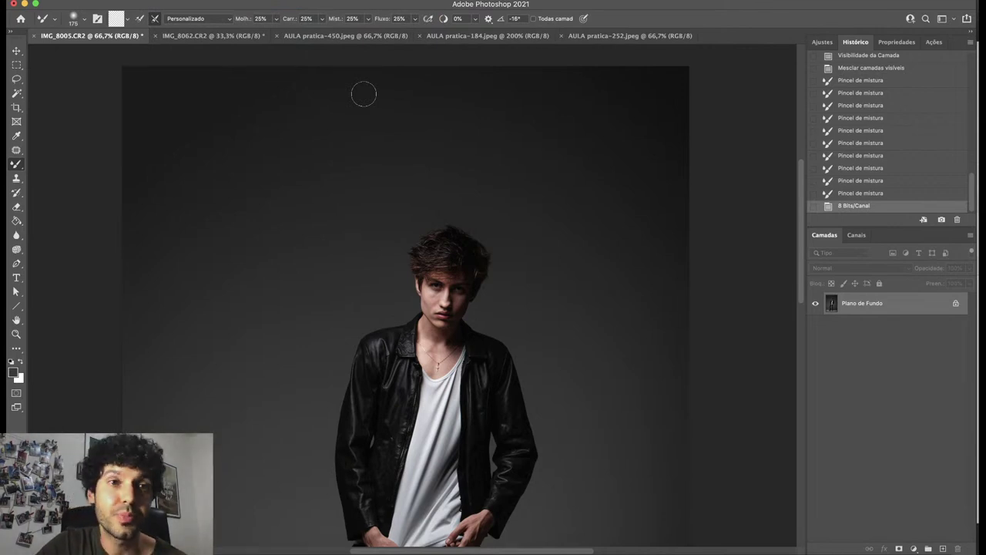
pyautogui.click(176, 0)
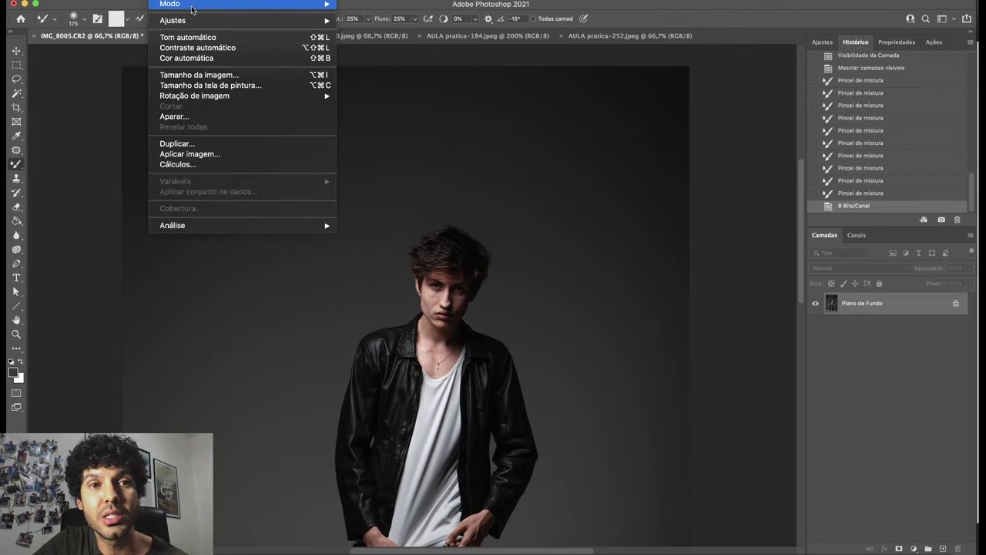
pyautogui.moveTo(245, 6)
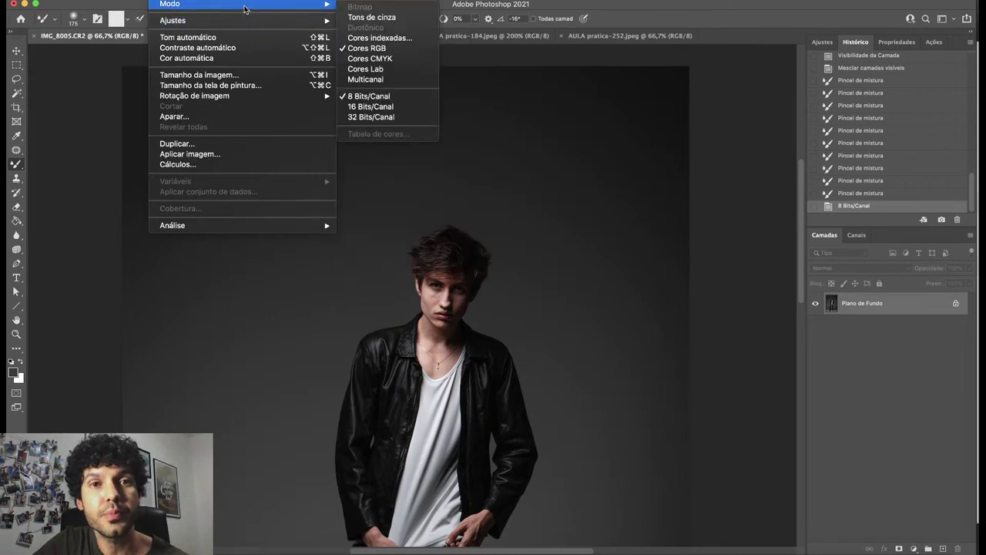
pyautogui.click(368, 107)
pyautogui.click(300, 2)
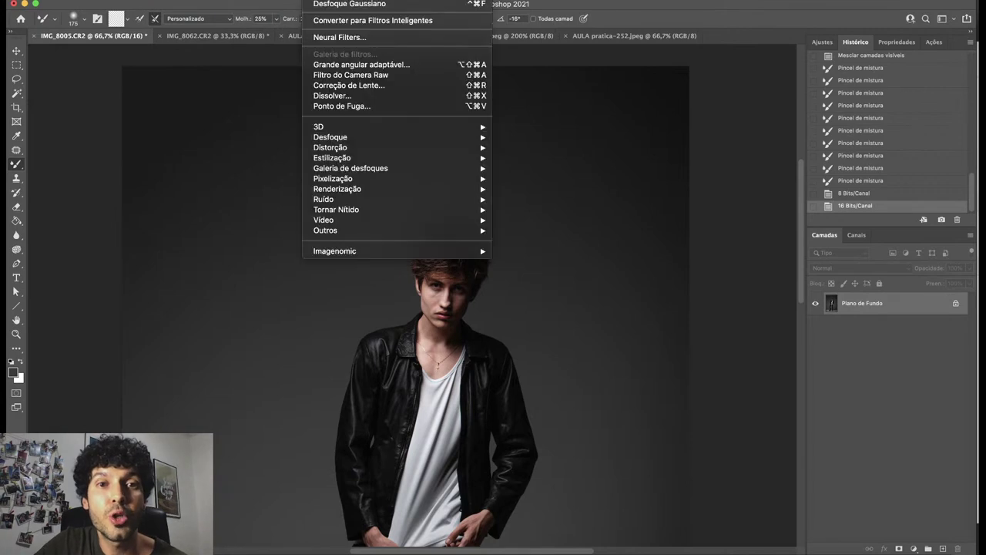
pyautogui.moveTo(184, 2)
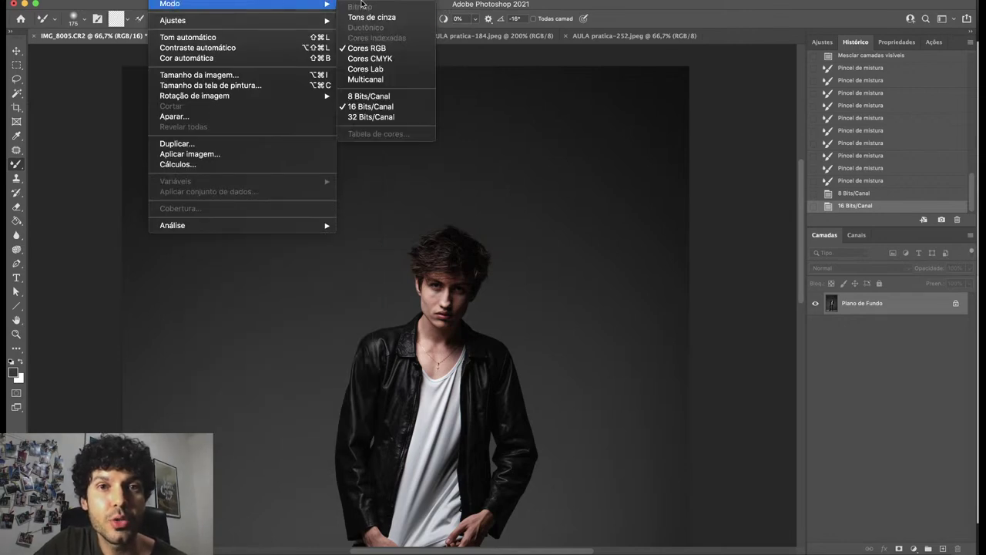
pyautogui.moveTo(313, 7)
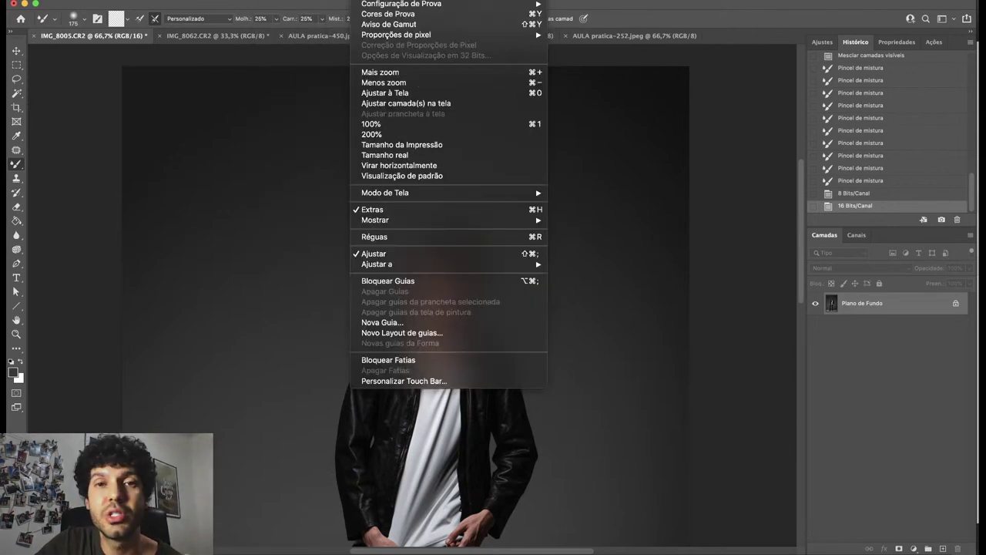
pyautogui.moveTo(343, 1)
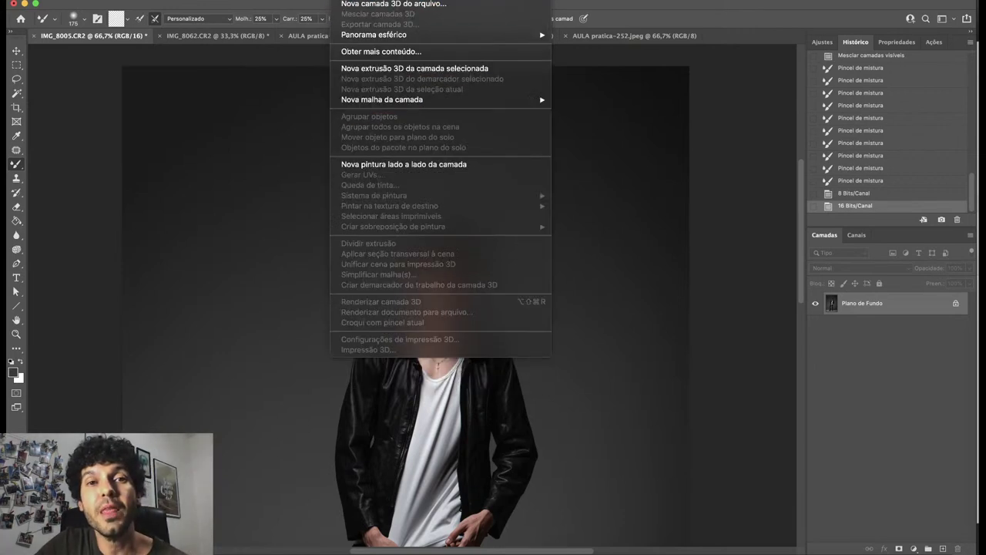
pyautogui.moveTo(376, 141)
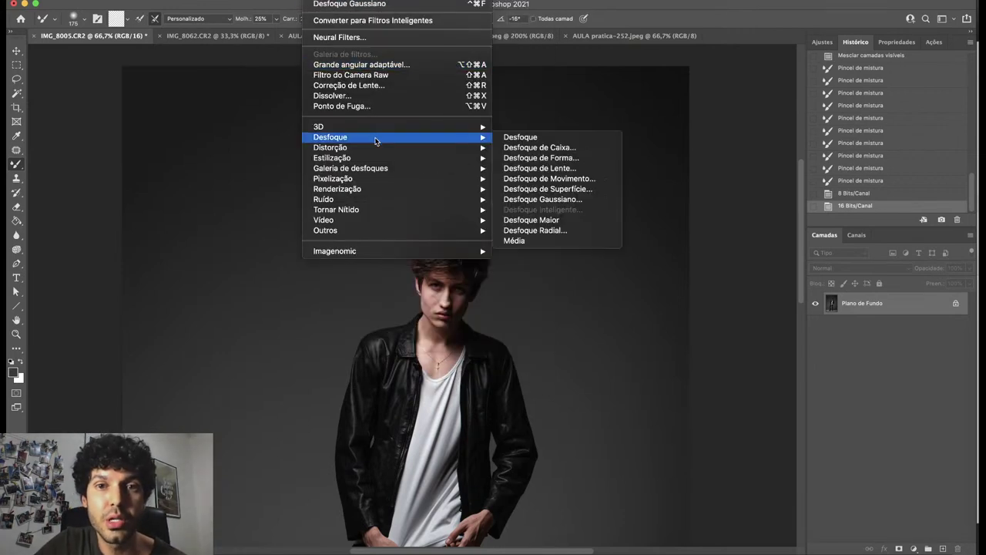
pyautogui.press('Escape')
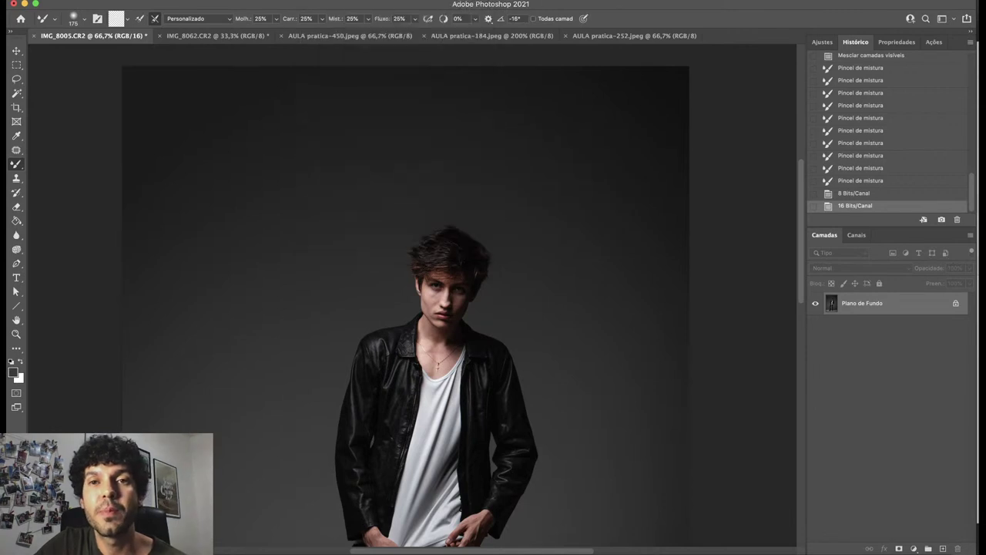
pyautogui.click(183, 3)
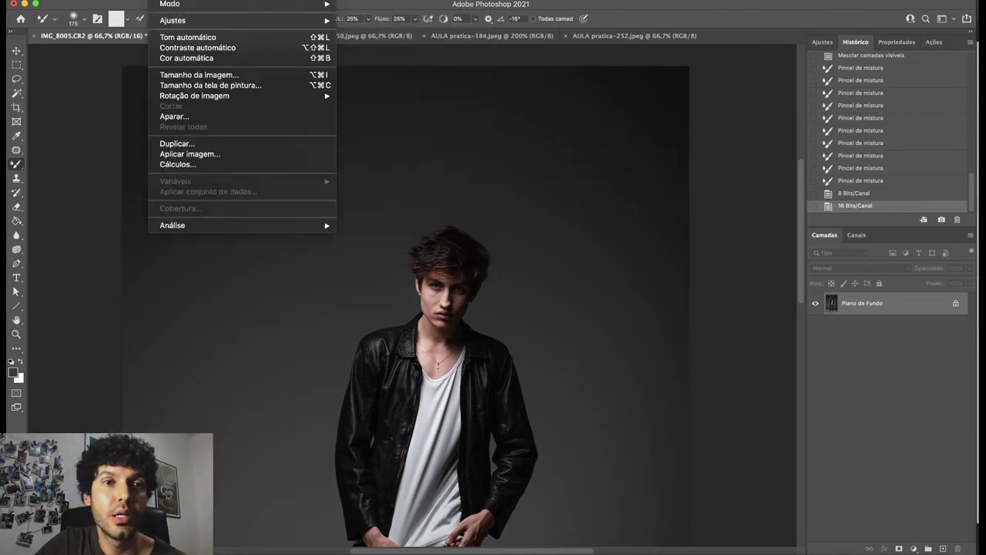
# Convert IMG_8005.CR2 to 8 bits per channel and switch to the IMG_8062.CR2 document.
pyautogui.moveTo(187, 4)
pyautogui.click(398, 96)
pyautogui.click(226, 41)
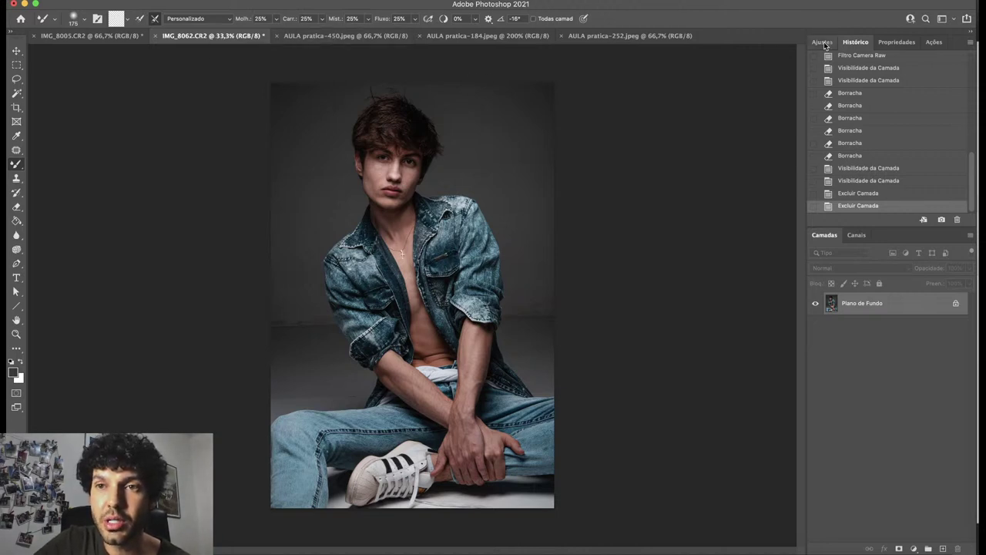
# Undock the Ações panel, close it, and reopen it as a floating panel beside the photo.
pyautogui.click(934, 42)
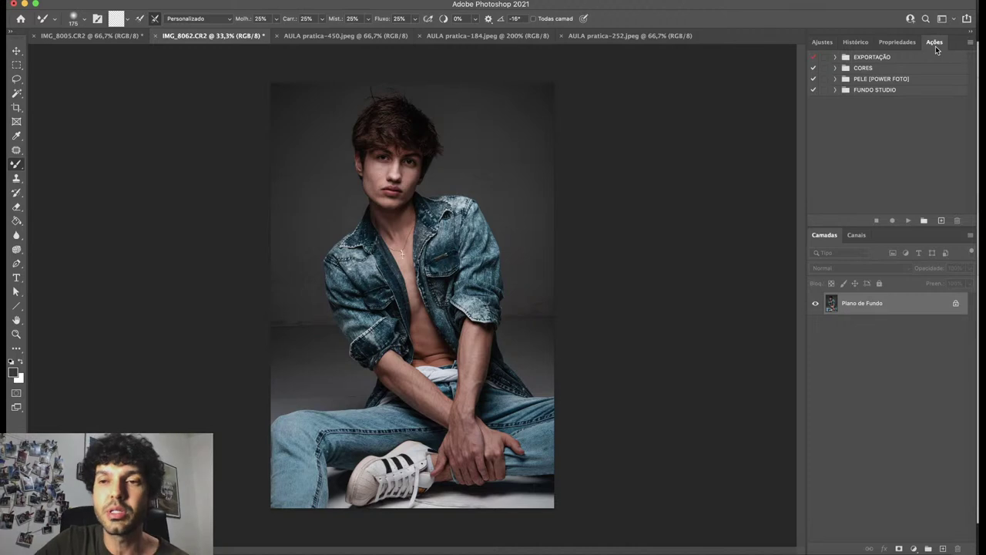
pyautogui.click(855, 92)
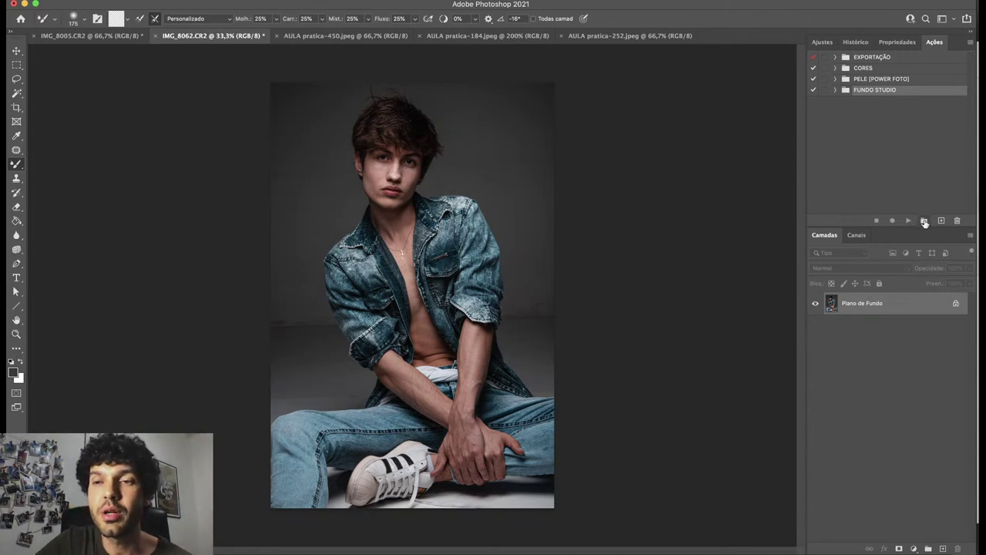
pyautogui.moveTo(934, 41); pyautogui.dragTo(668, 114)
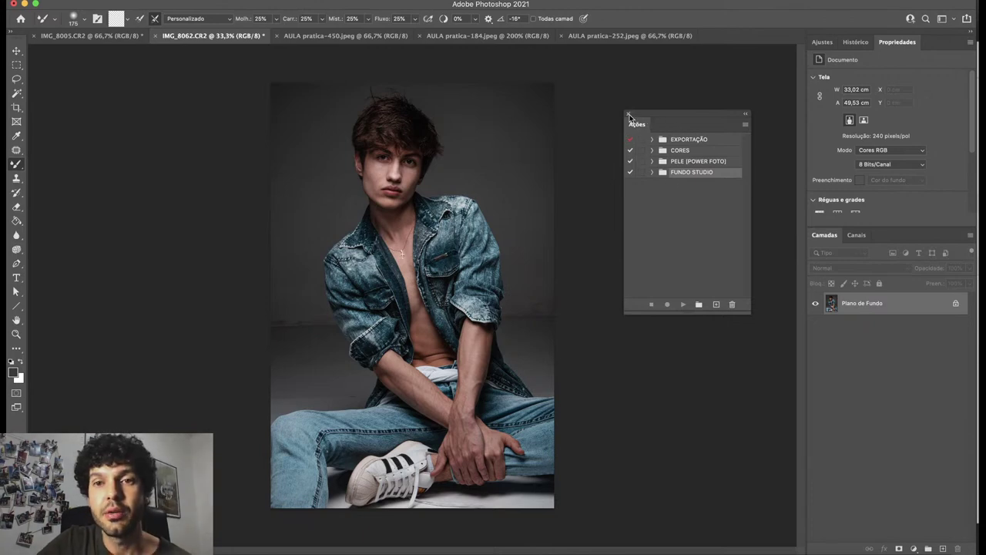
pyautogui.click(628, 114)
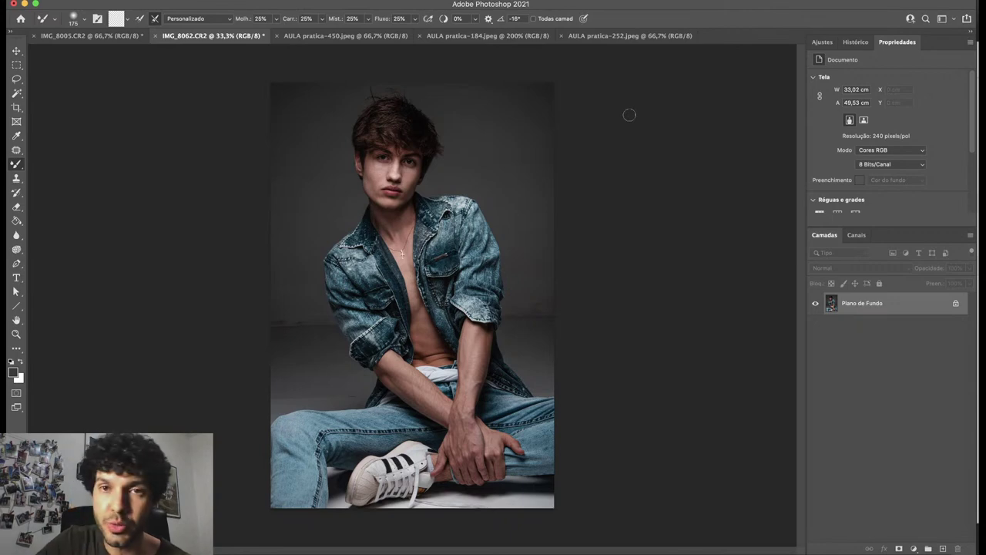
pyautogui.click(443, 1)
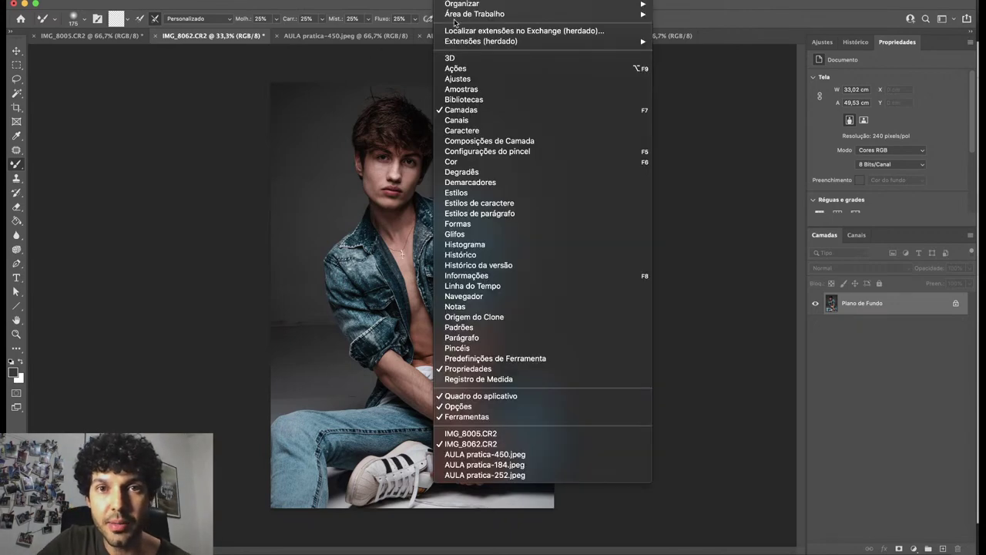
pyautogui.click(472, 70)
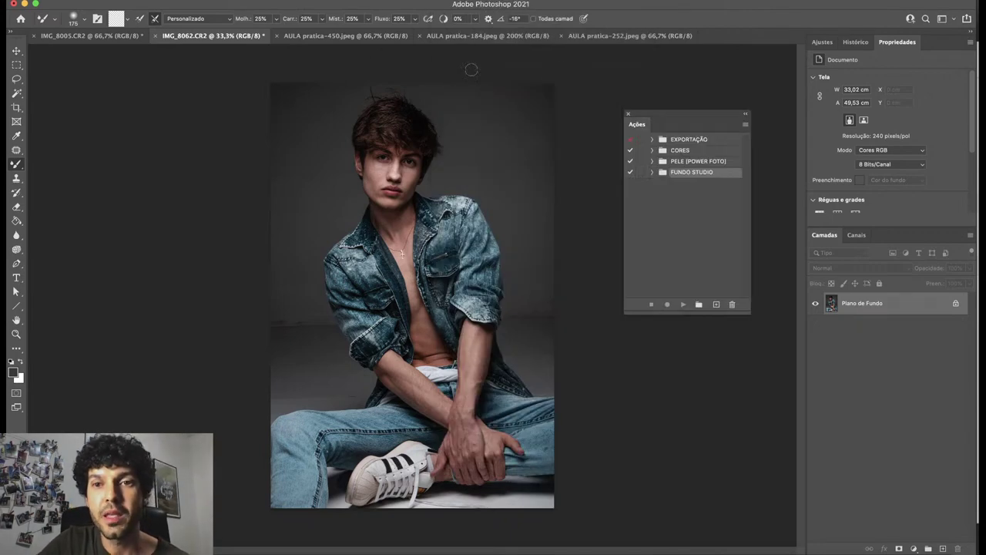
pyautogui.moveTo(641, 114); pyautogui.dragTo(623, 137)
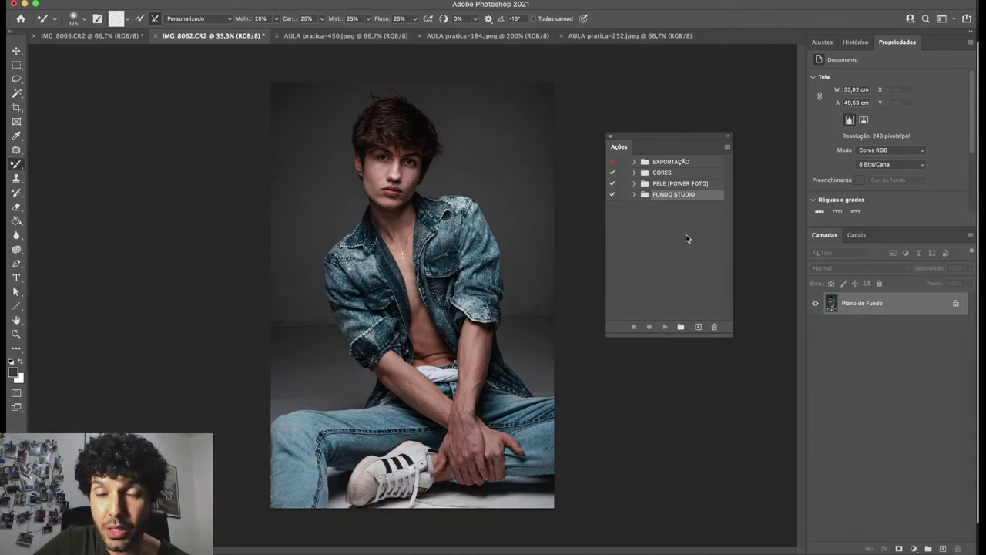
# Create a new action set named LIMPEZA.
pyautogui.click(681, 328)
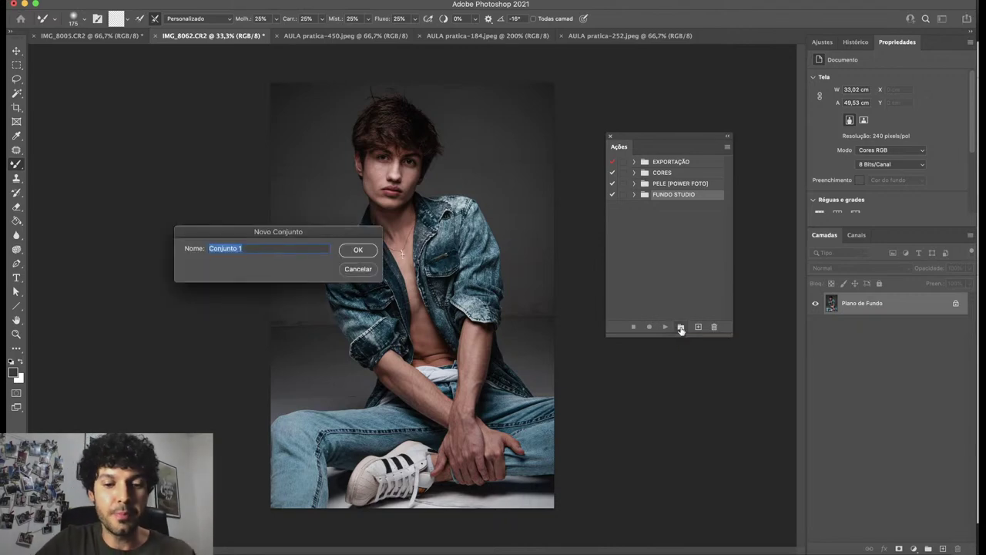
pyautogui.write('LIMPEZA')
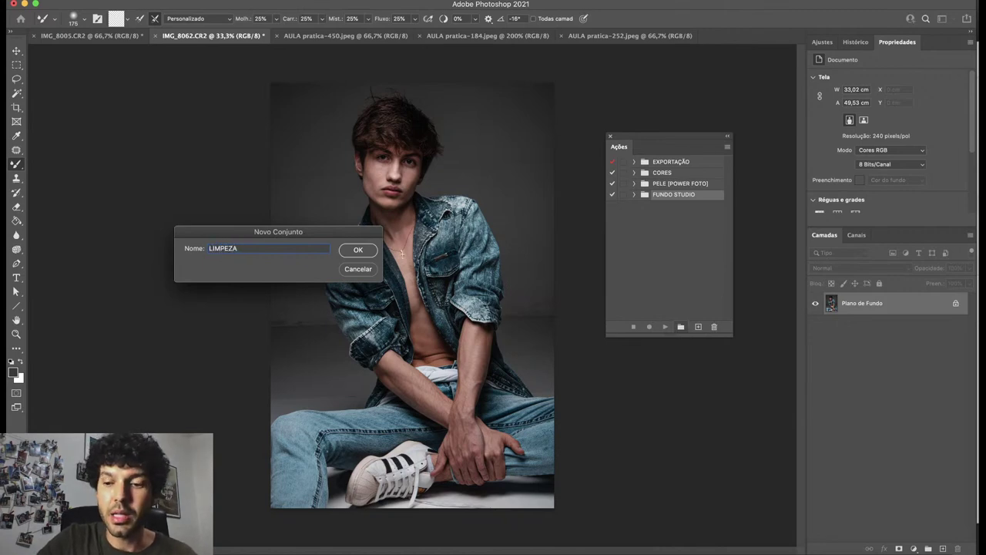
pyautogui.press('Return')
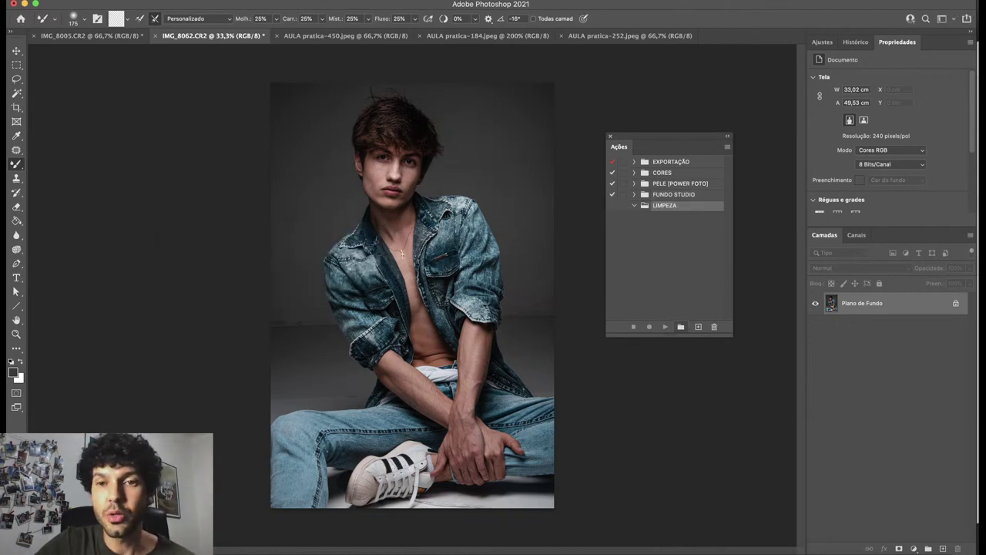
# Create an action named FUNDOESTUDIO in the LIMPEZA set and start recording it.
pyautogui.click(700, 327)
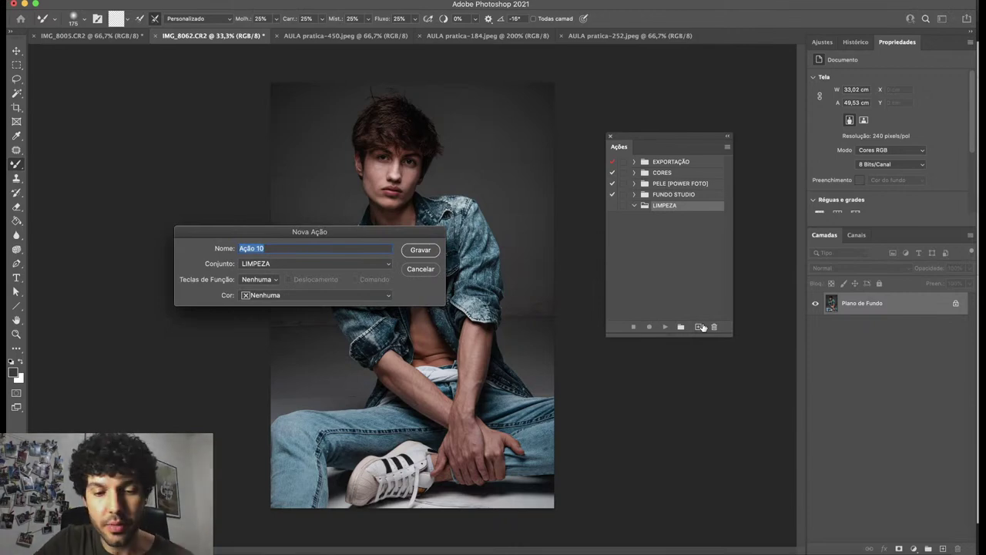
pyautogui.write('FUN')
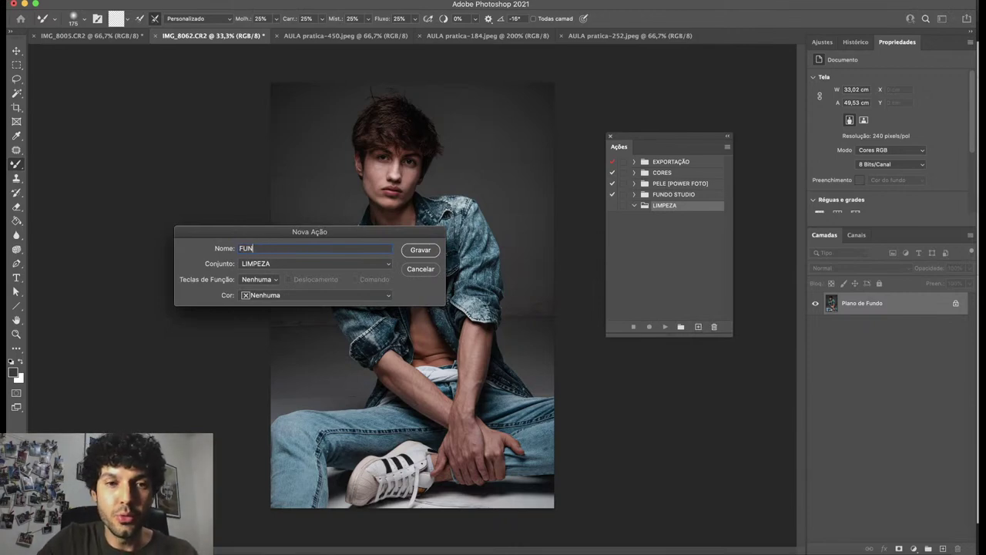
pyautogui.write('DOESTUDIO')
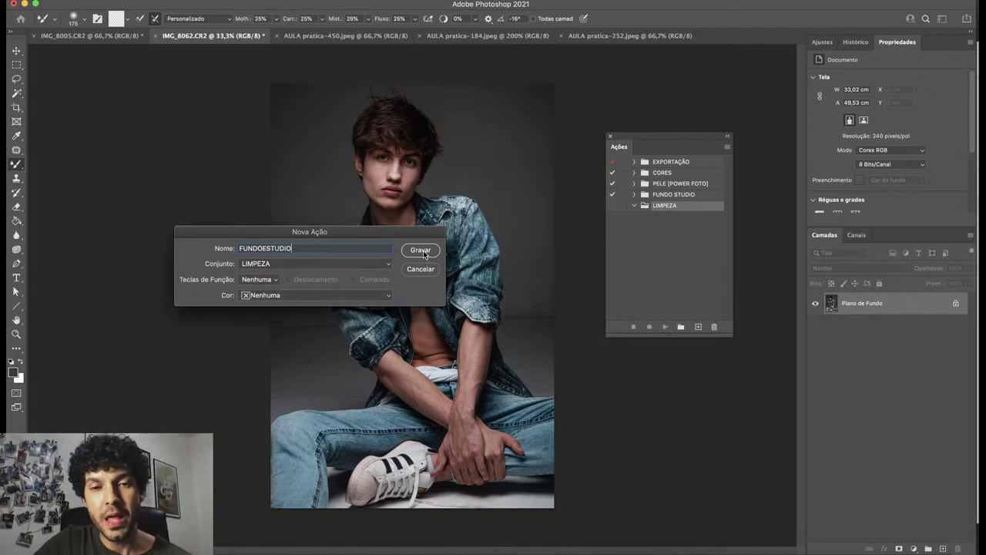
pyautogui.click(420, 251)
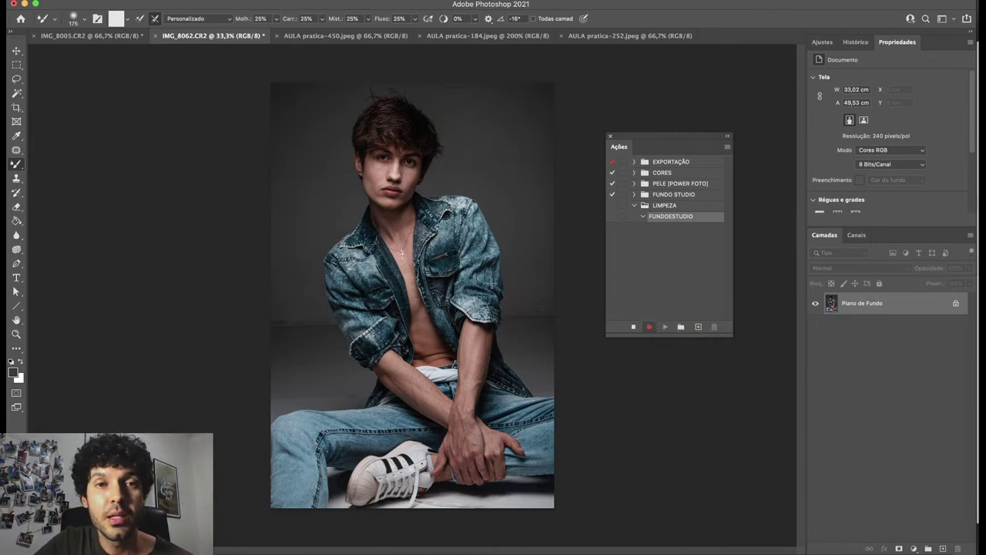
# Select the subject, invert the selection to the backdrop, copy it to a new layer and duplicate that layer.
pyautogui.click(270, 6)
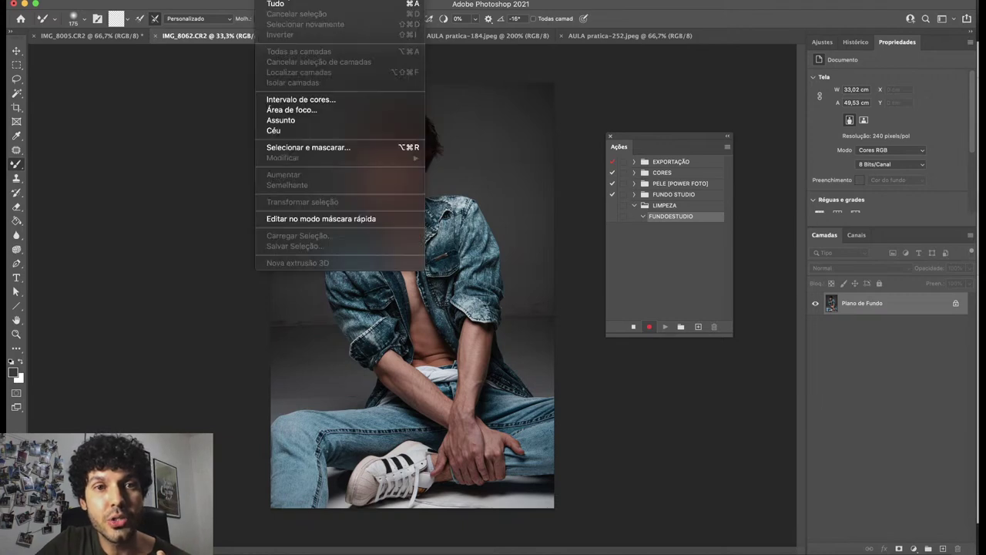
pyautogui.click(313, 122)
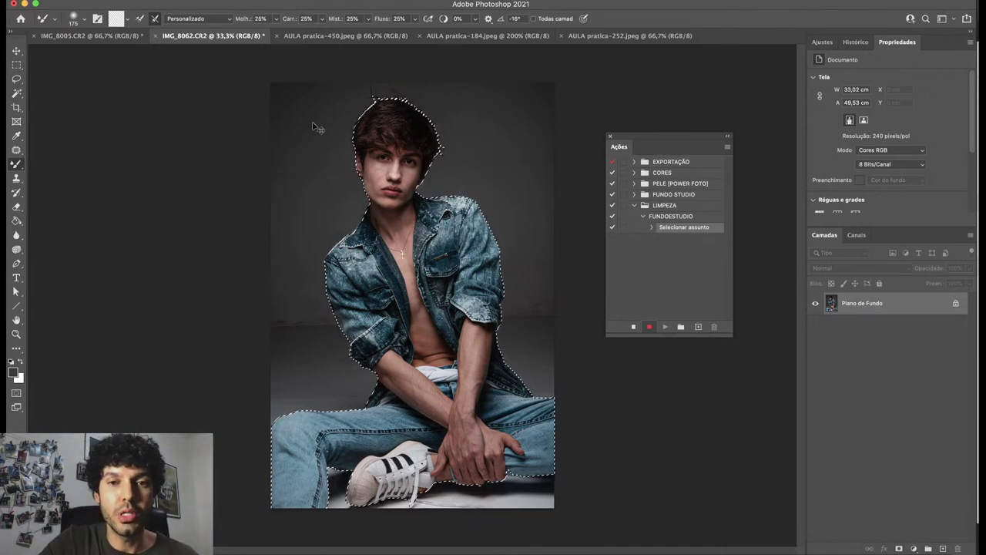
pyautogui.press('super+shift+i')
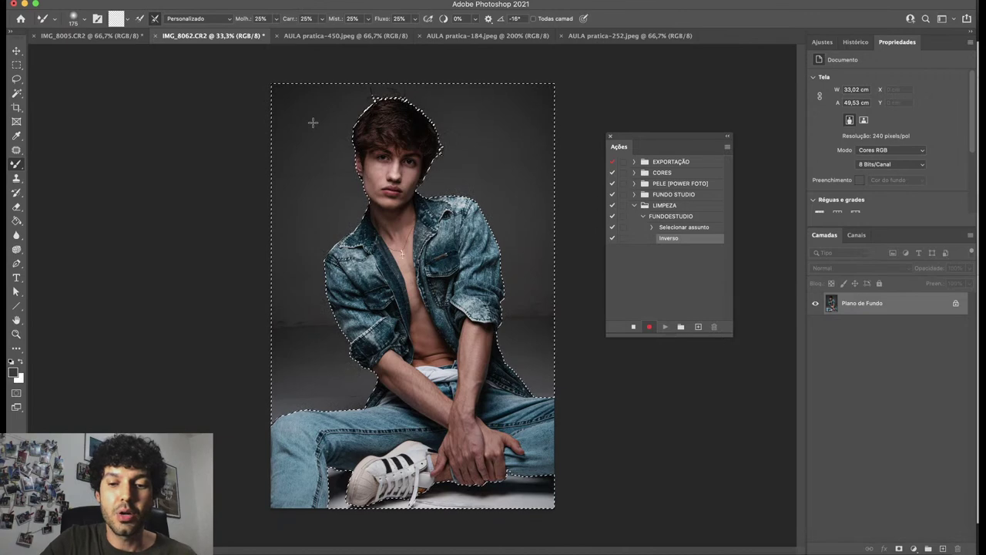
pyautogui.press('super+j')
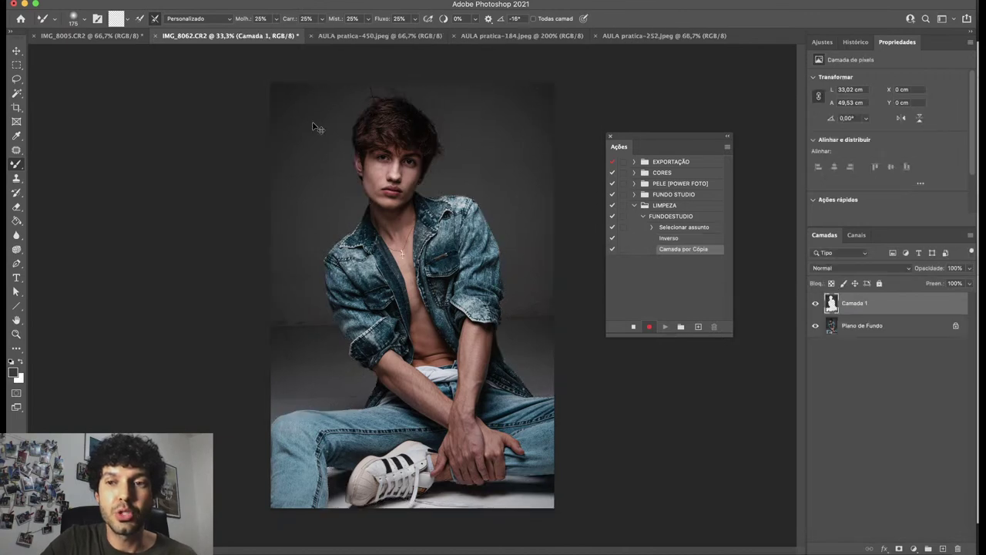
pyautogui.press('super+j')
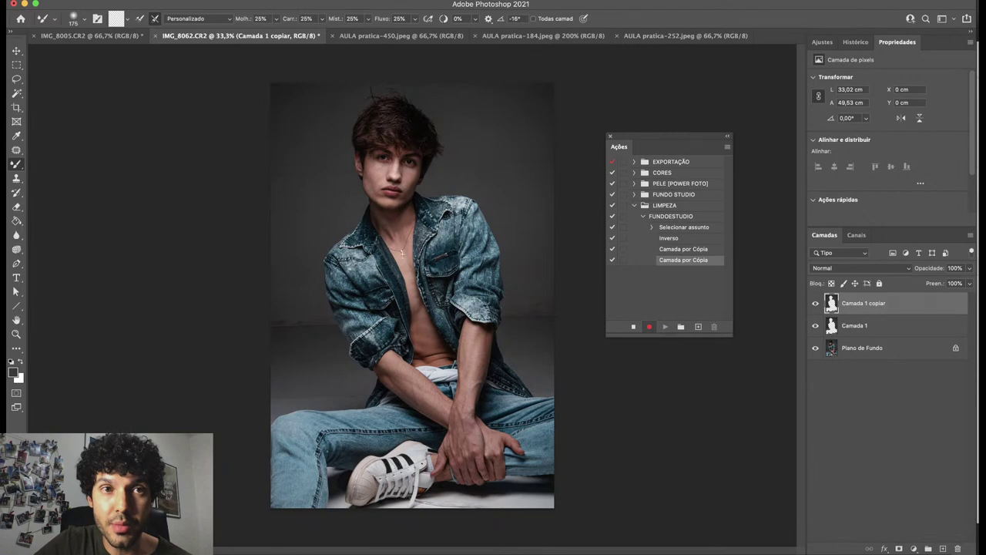
# Convert IMG_8062.CR2 to 16 bits per channel while keeping both backdrop layers.
pyautogui.click(171, 1)
pyautogui.moveTo(174, 4)
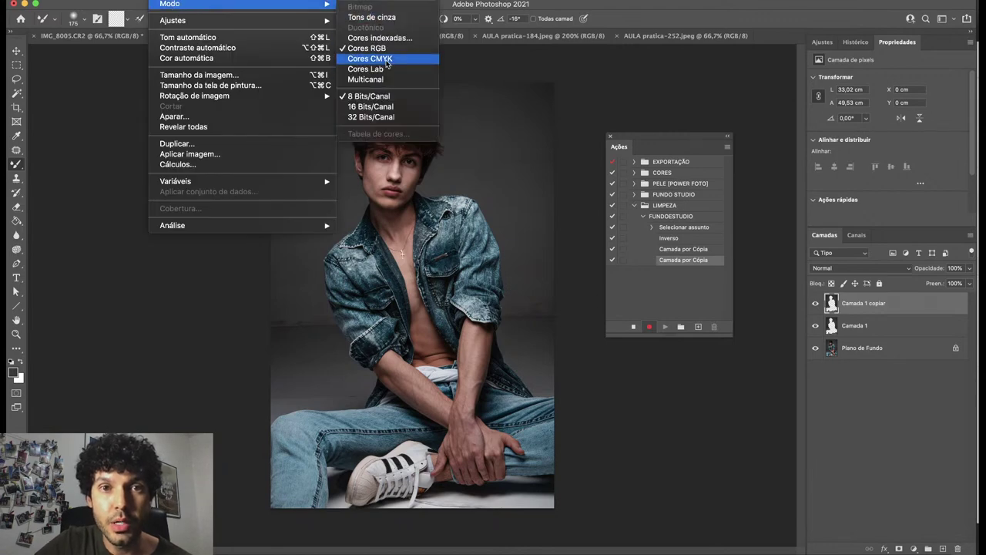
pyautogui.click(371, 107)
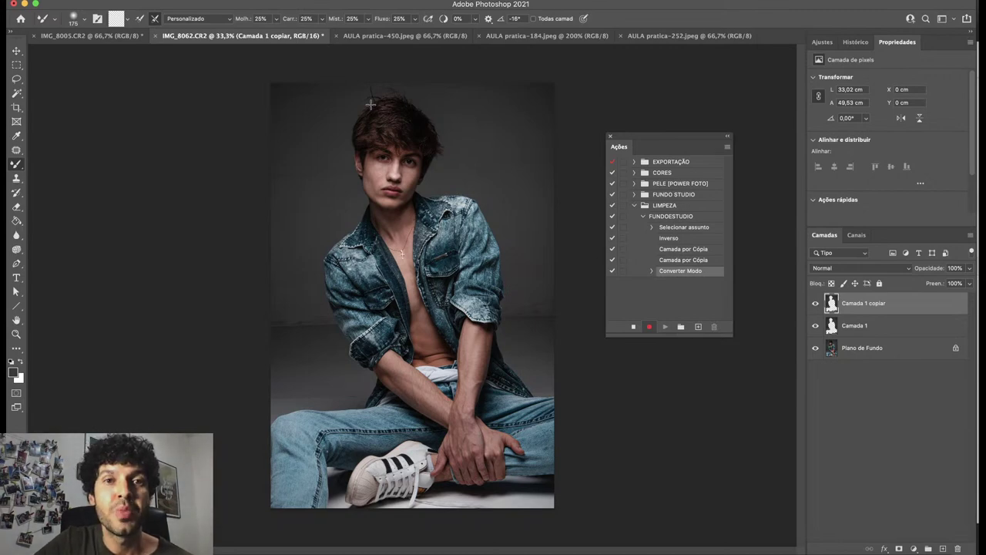
# Apply a Gaussian Blur with an 80 px radius to the upper backdrop copy.
pyautogui.click(320, 0)
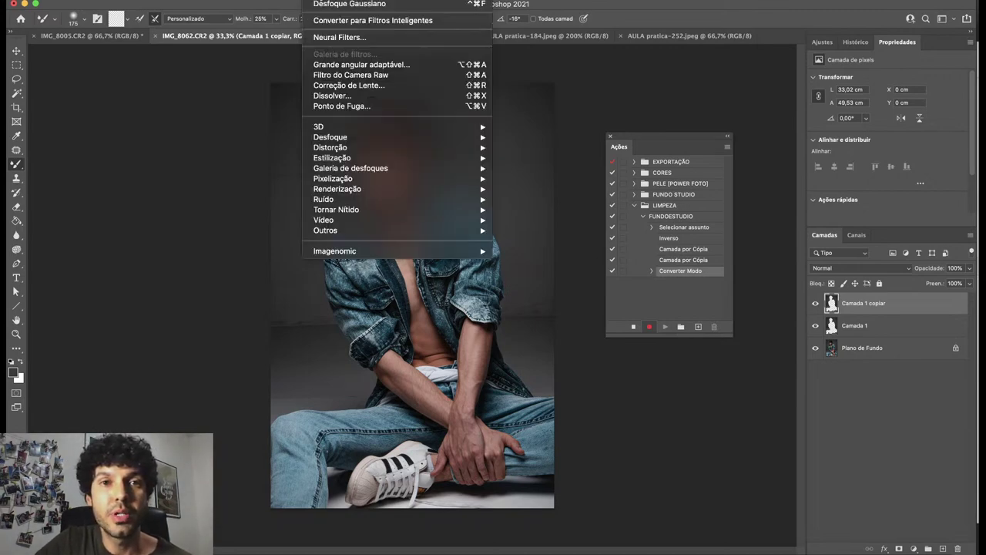
pyautogui.moveTo(416, 137)
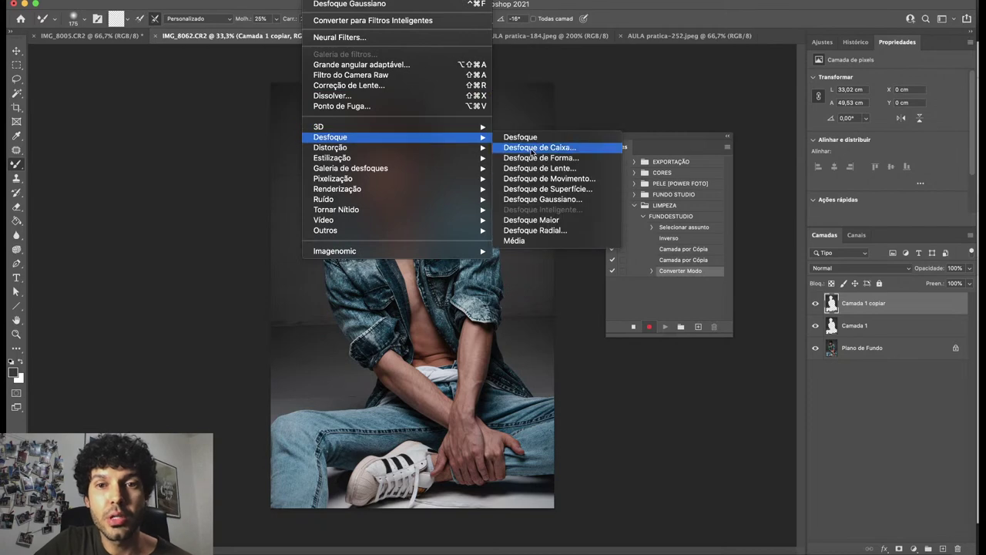
pyautogui.click(542, 199)
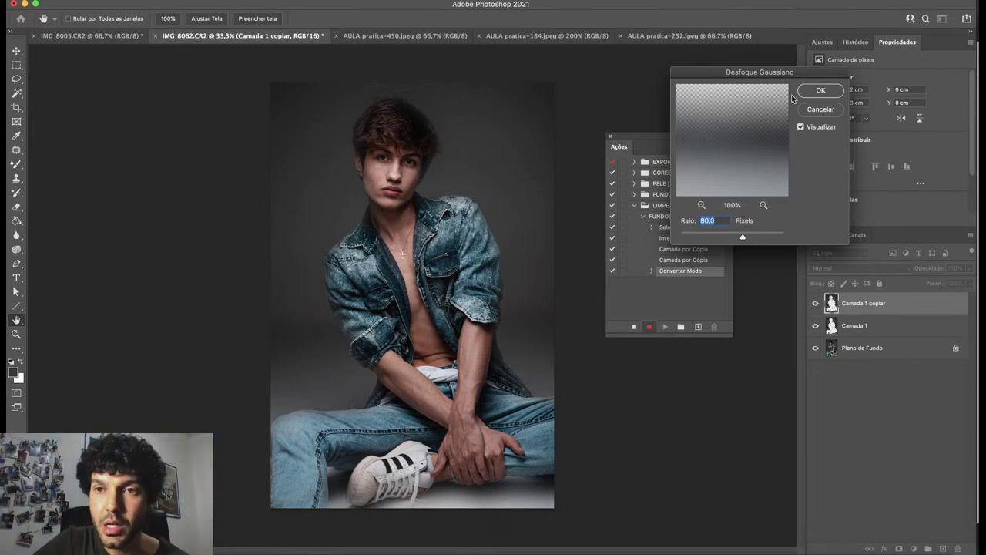
pyautogui.click(815, 94)
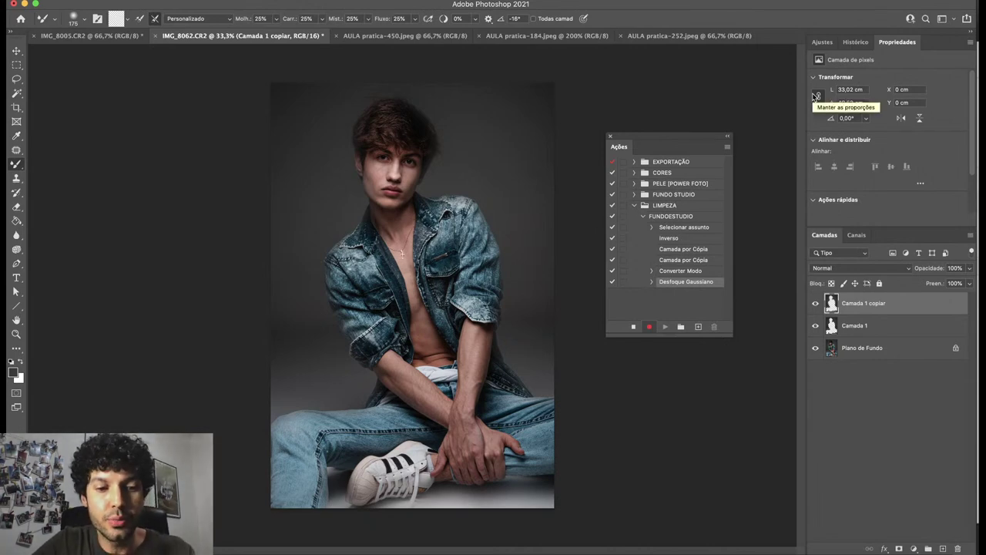
# Add grain of 20 to the blurred backdrop copy with the Camera Raw filter and check the backdrop around the head.
pyautogui.press('super+1')
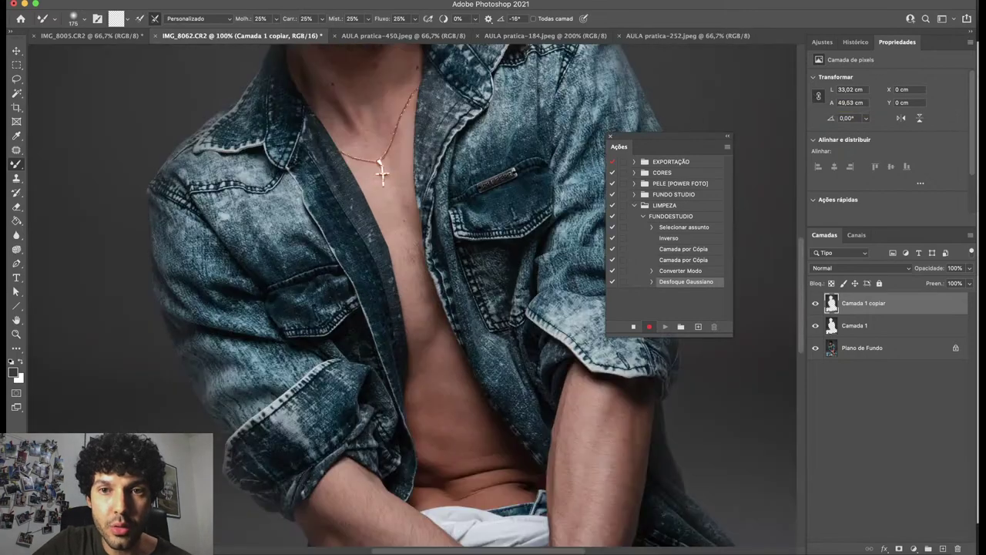
pyautogui.scroll(10, 612, 84)
pyautogui.scroll(5, 613, 85)
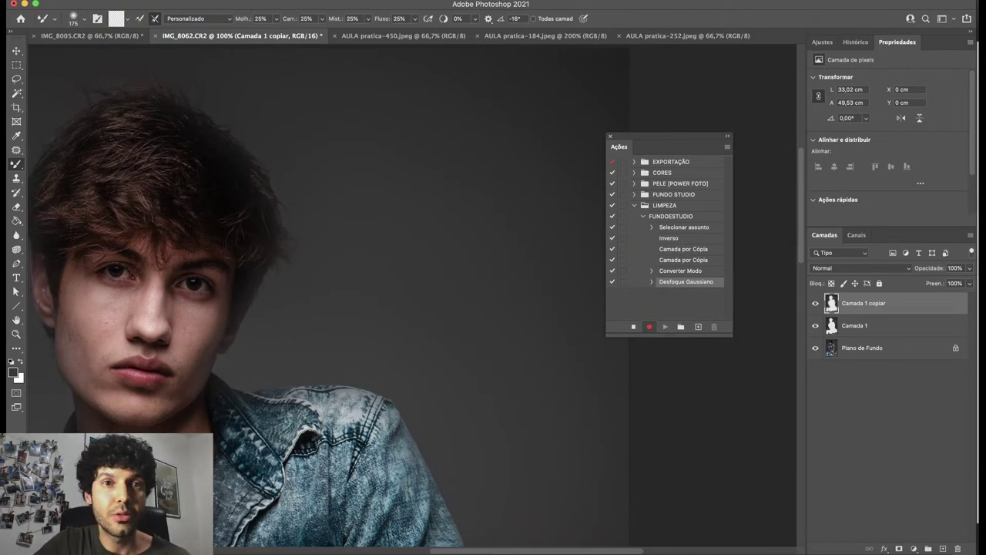
pyautogui.click(322, 0)
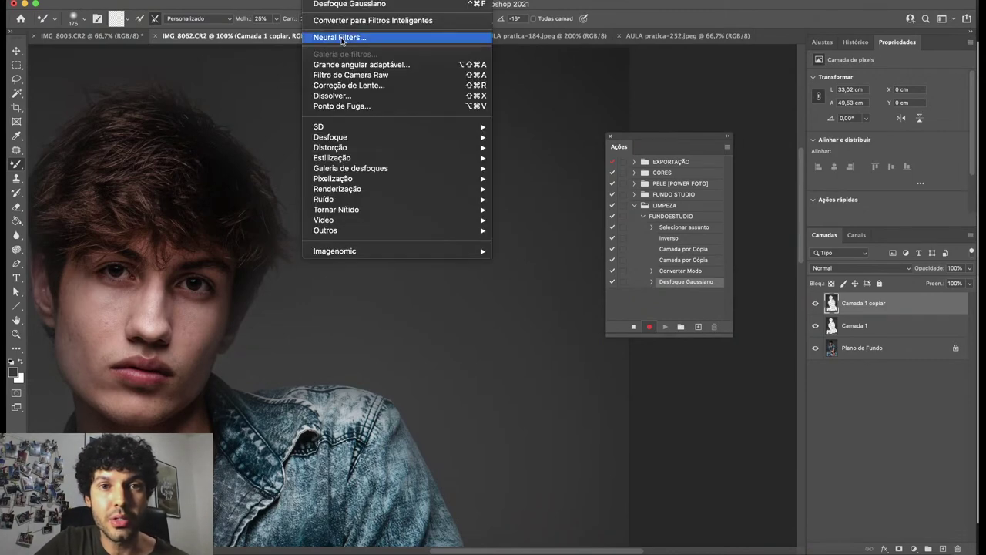
pyautogui.click(353, 74)
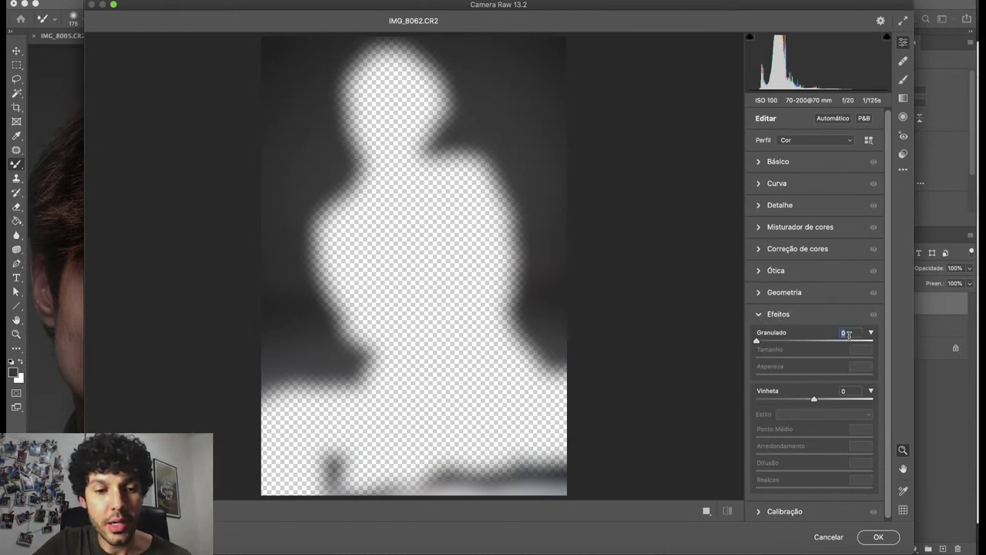
pyautogui.write('15')
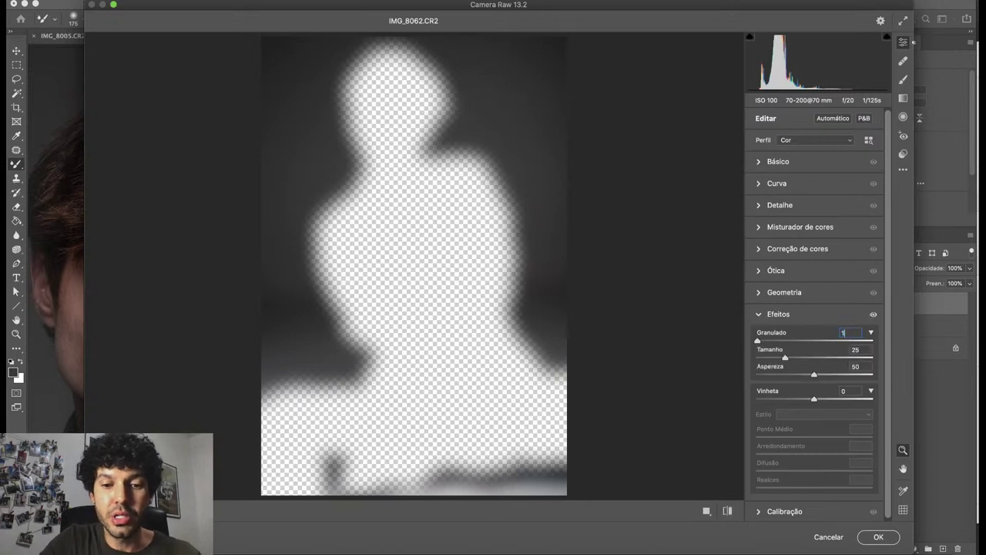
pyautogui.doubleClick(859, 332)
pyautogui.write('20')
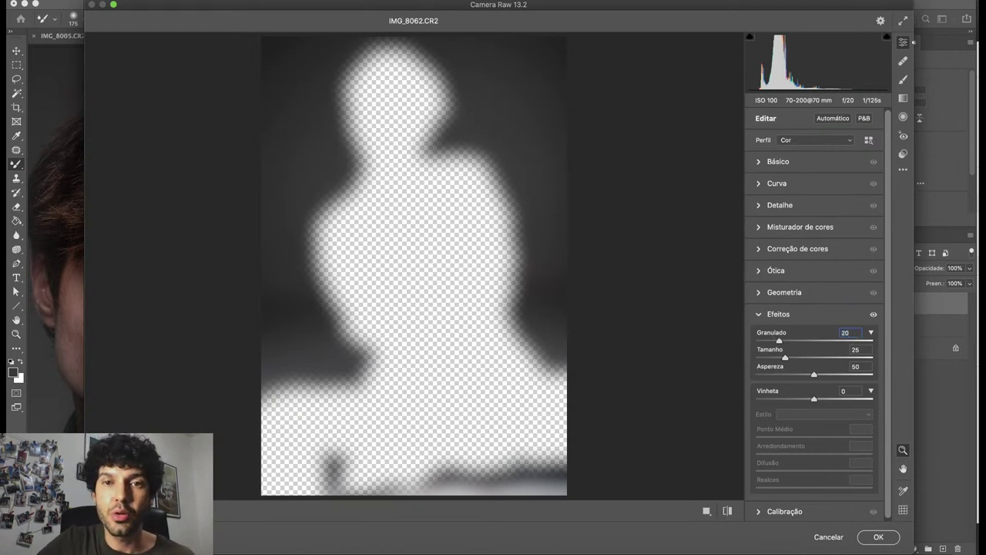
pyautogui.click(876, 536)
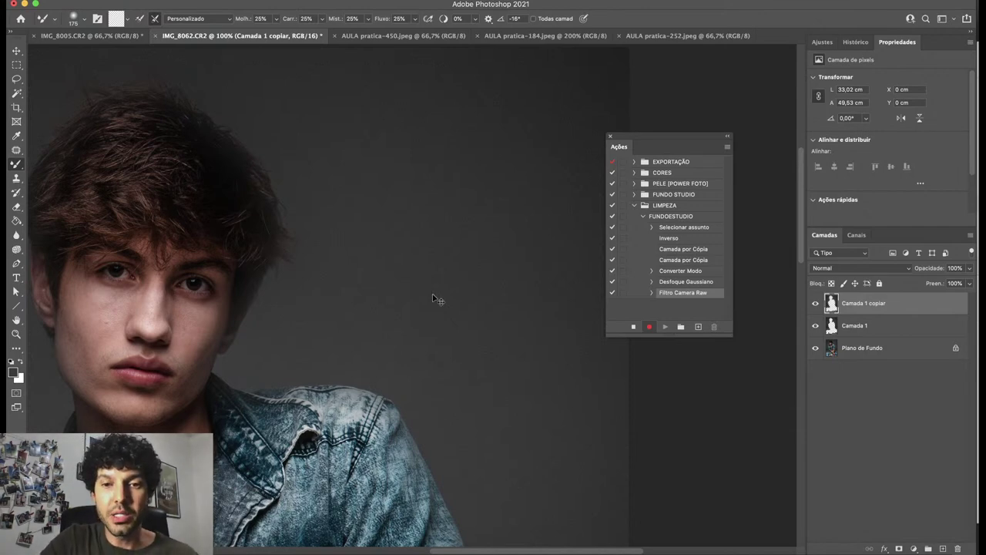
pyautogui.press('super+minus')
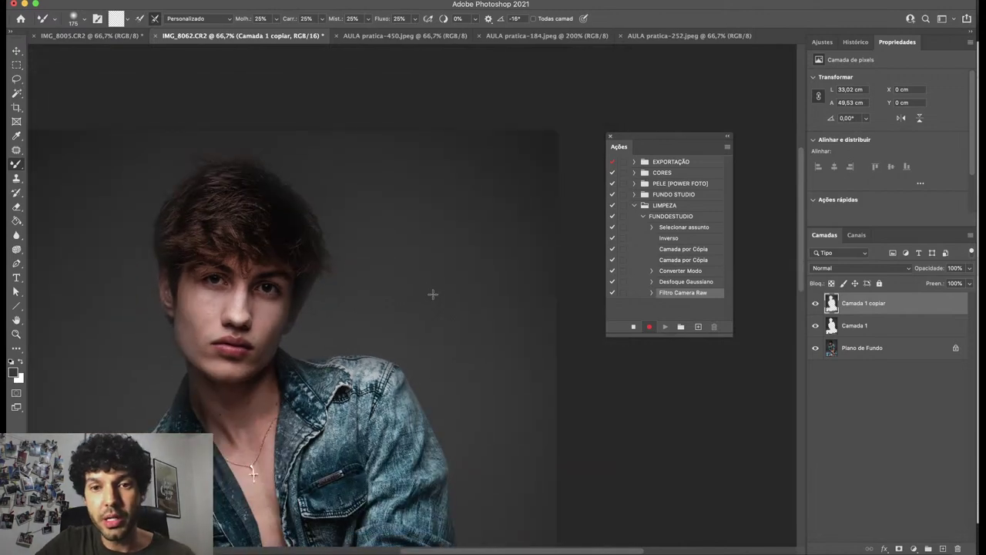
pyautogui.scroll(-3, 432, 293)
pyautogui.hscroll(-3, 433, 293)
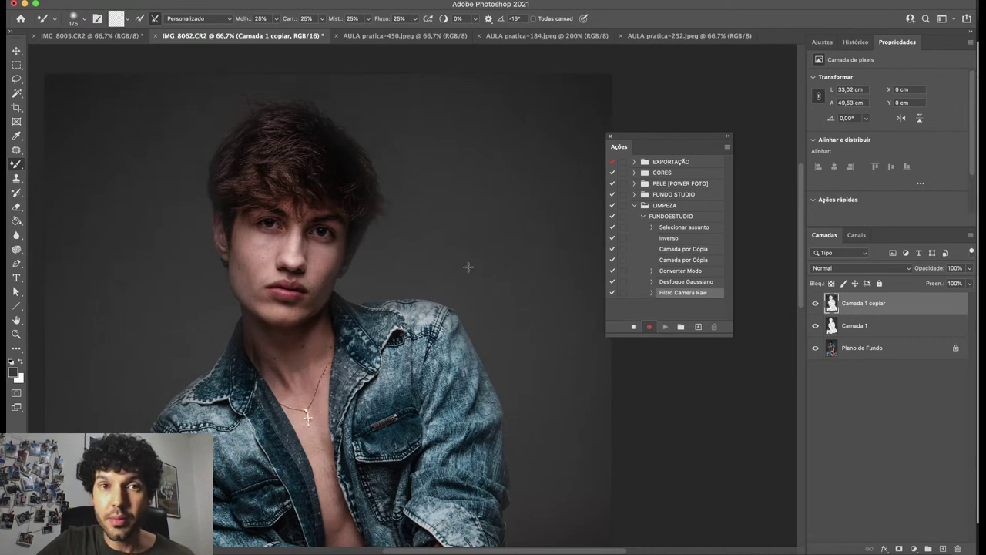
# Create a clipping mask that clips the blurred, grainy backdrop copy to the backdrop layer beneath it.
pyautogui.click(210, 0)
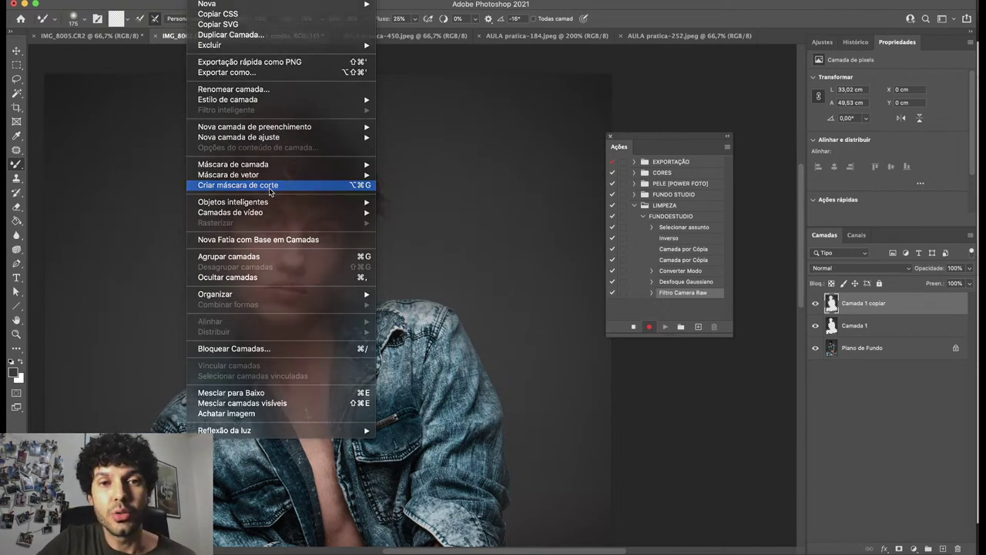
pyautogui.click(270, 190)
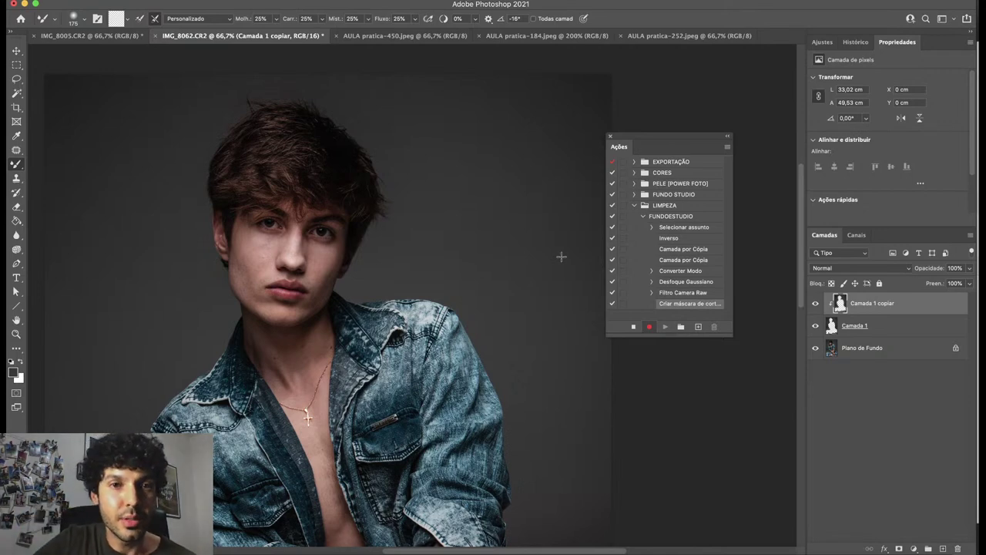
# Check the smoothed backdrop around the whole figure, merge all visible layers and stop recording the action.
pyautogui.scroll(2, 374, 199)
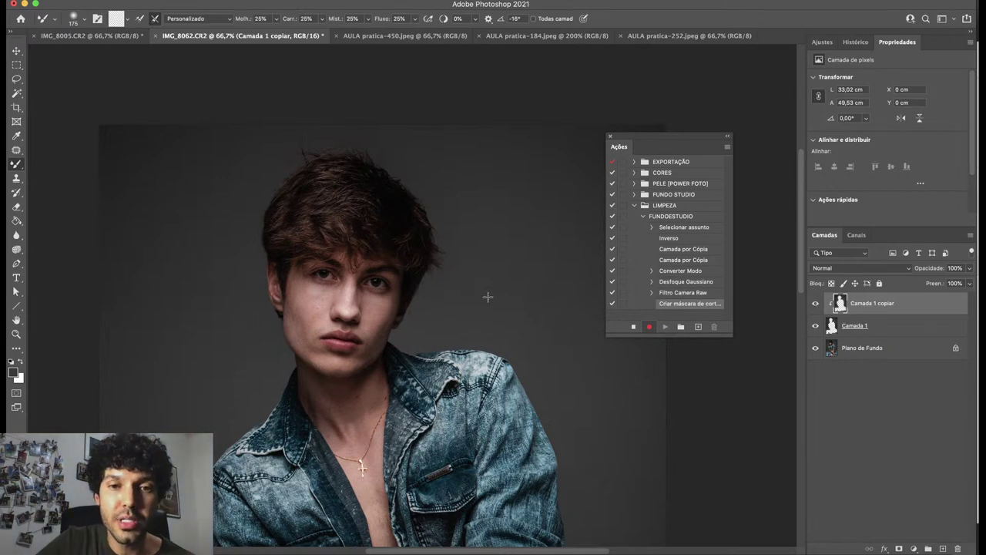
pyautogui.scroll(-10, 448, 388)
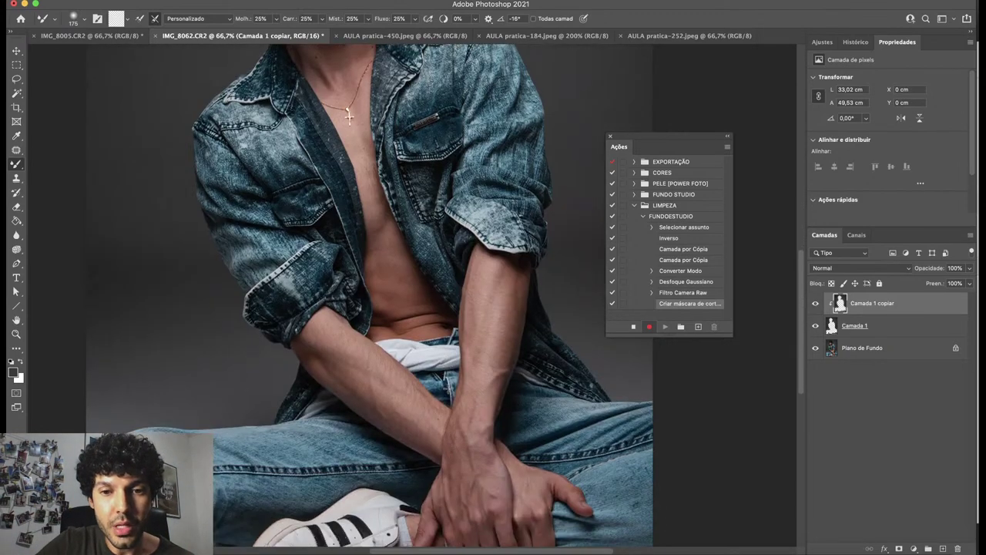
pyautogui.scroll(-2, 448, 388)
pyautogui.scroll(5, 447, 387)
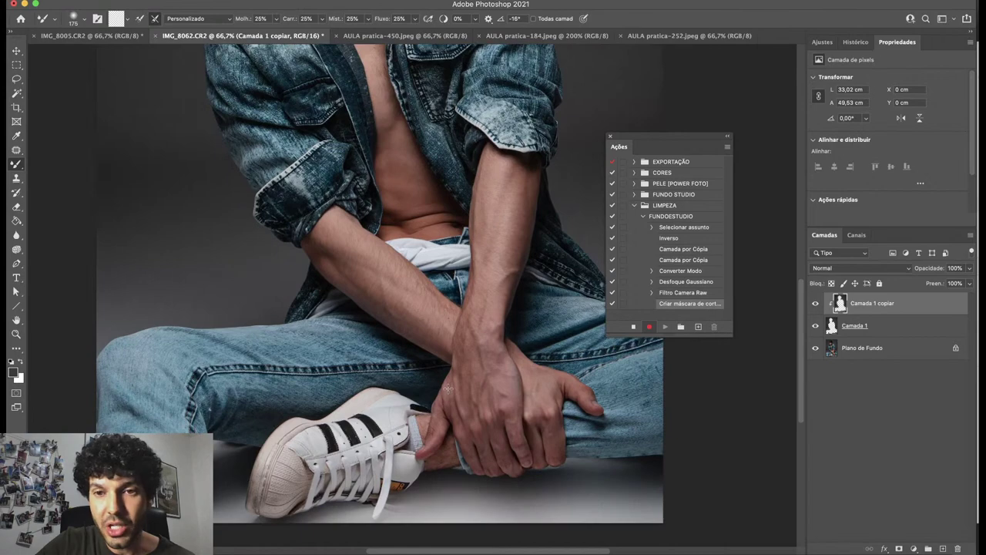
pyautogui.scroll(8, 447, 388)
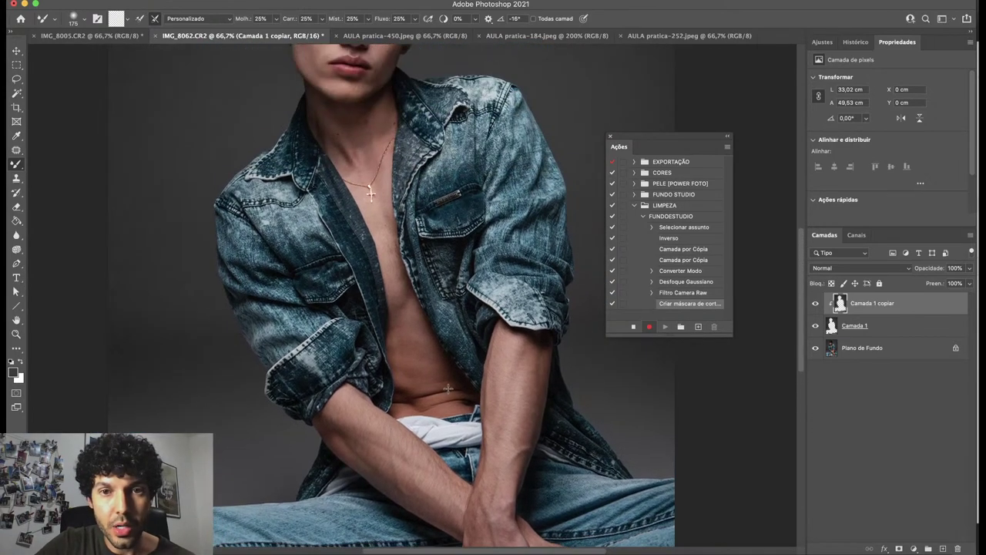
pyautogui.scroll(4, 447, 388)
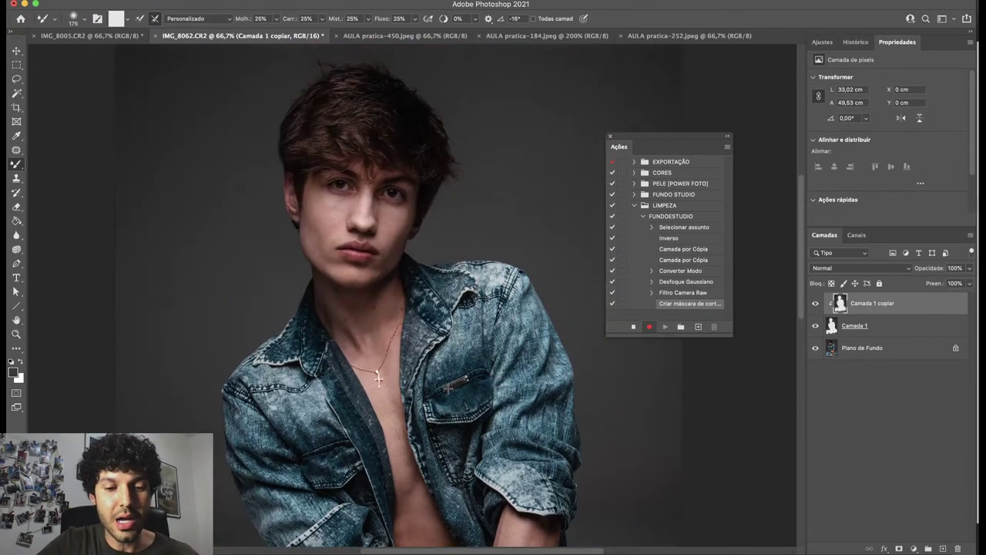
pyautogui.press('super+shift+e')
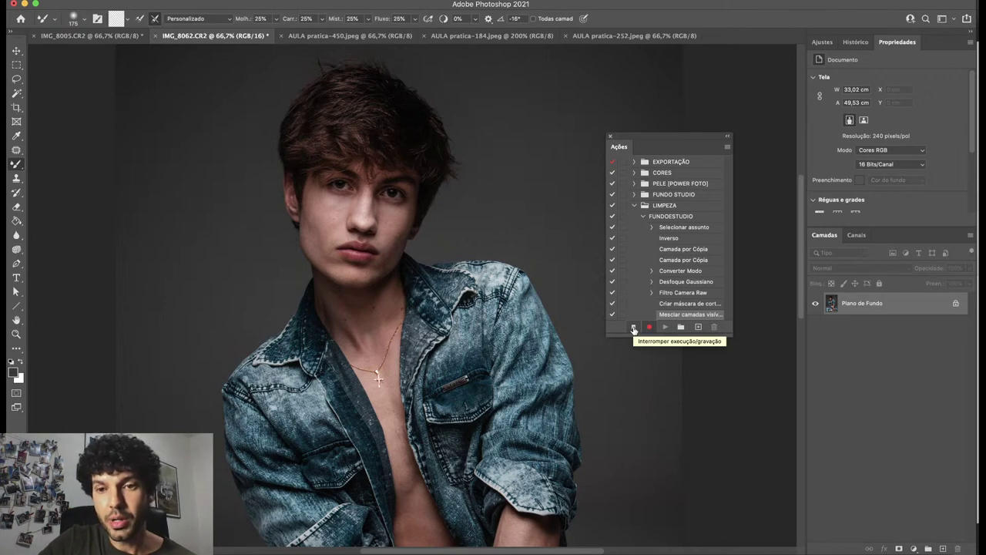
pyautogui.click(633, 328)
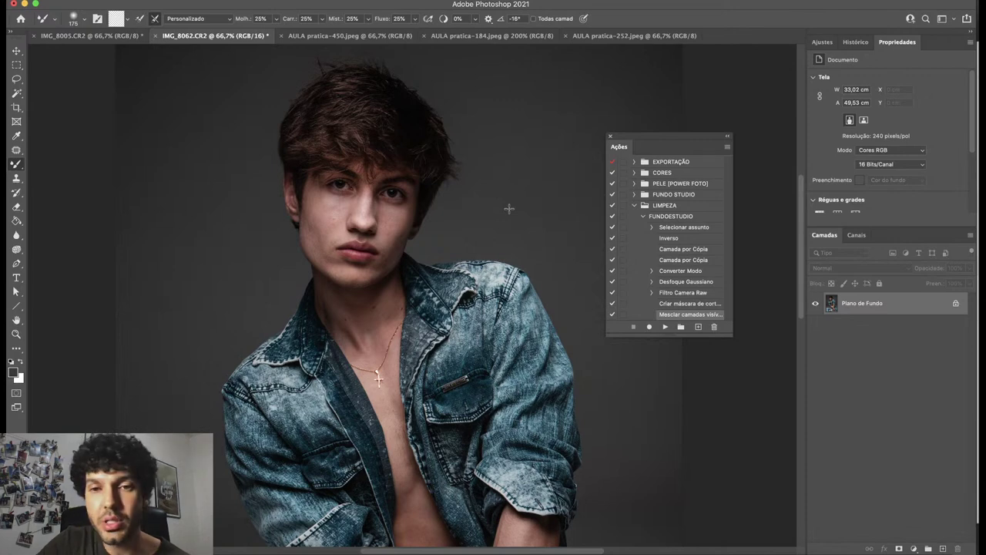
# Switch to the History Brush tool with the floor area around the shoe in view.
pyautogui.scroll(-10, 493, 223)
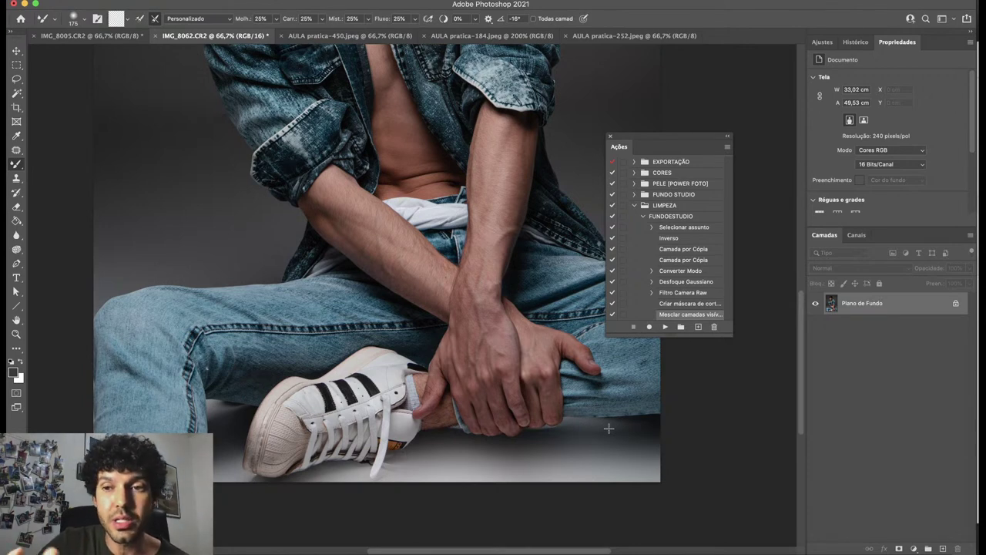
pyautogui.press('y')
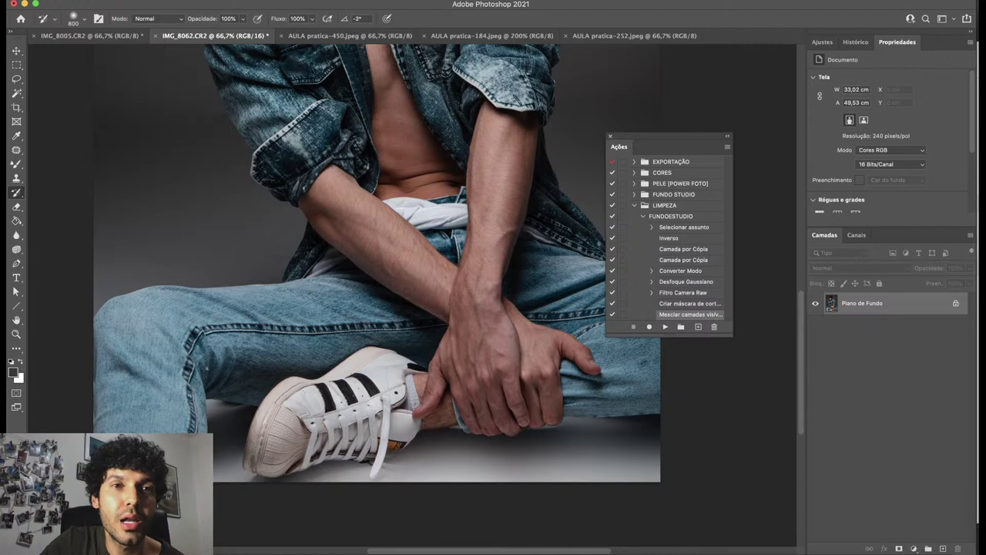
pyautogui.click(168, 0)
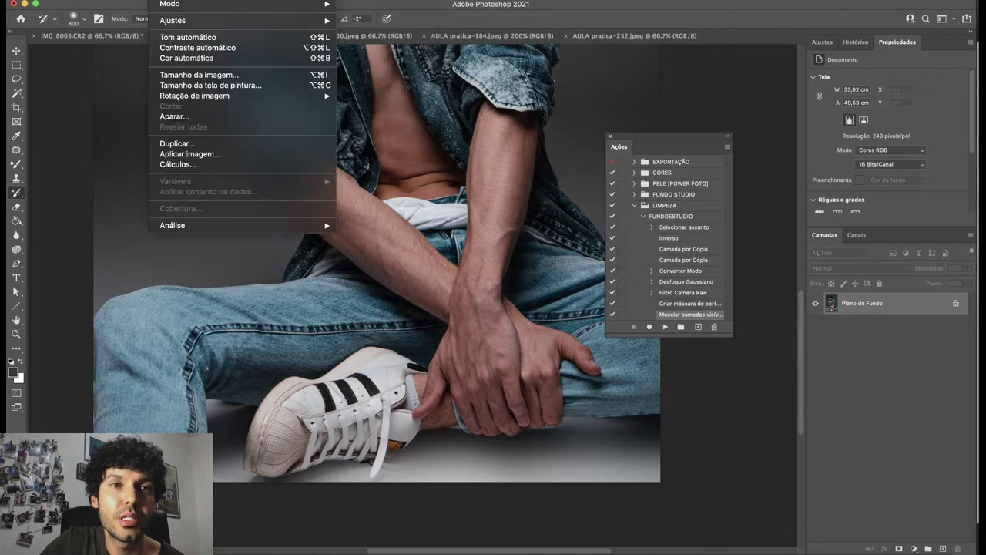
pyautogui.press('Escape')
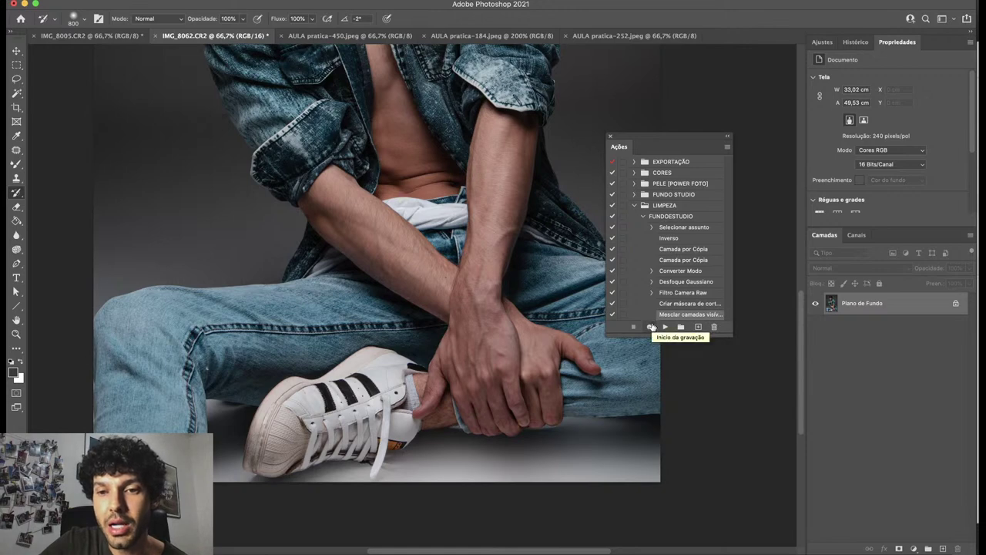
# Resume recording at the end of FUNDOESTUDIO, convert the merged image to 8 bits per channel and stop recording.
pyautogui.click(649, 329)
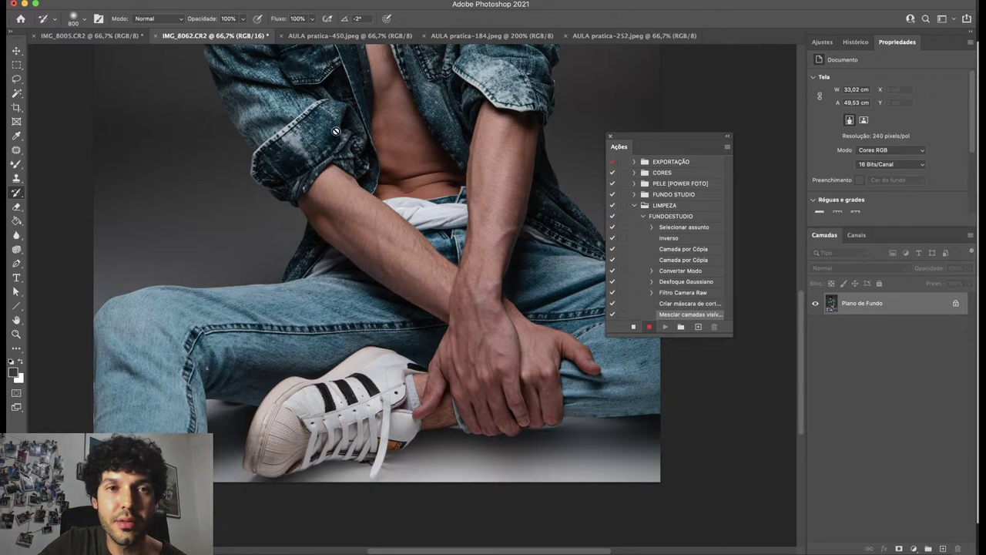
pyautogui.click(179, 2)
pyautogui.moveTo(192, 4)
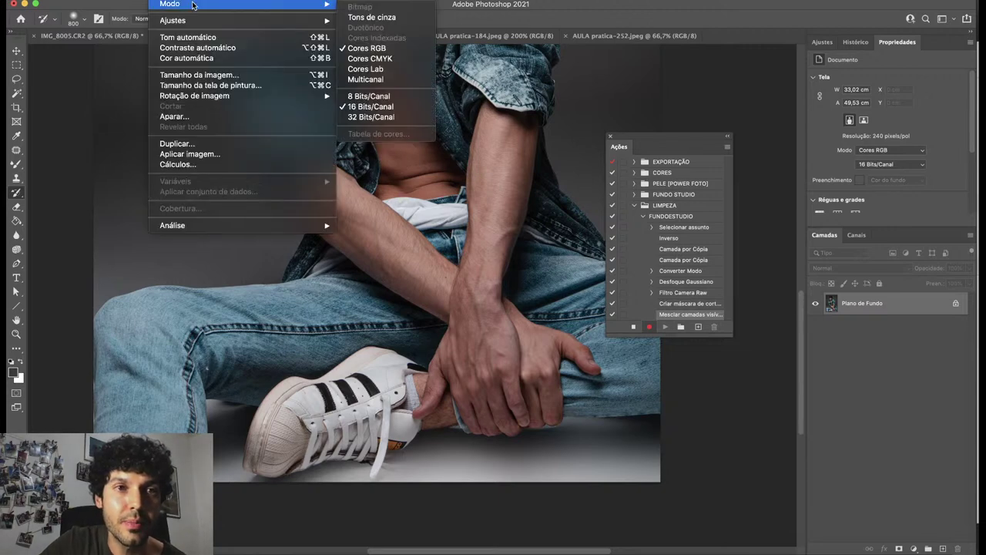
pyautogui.click(362, 96)
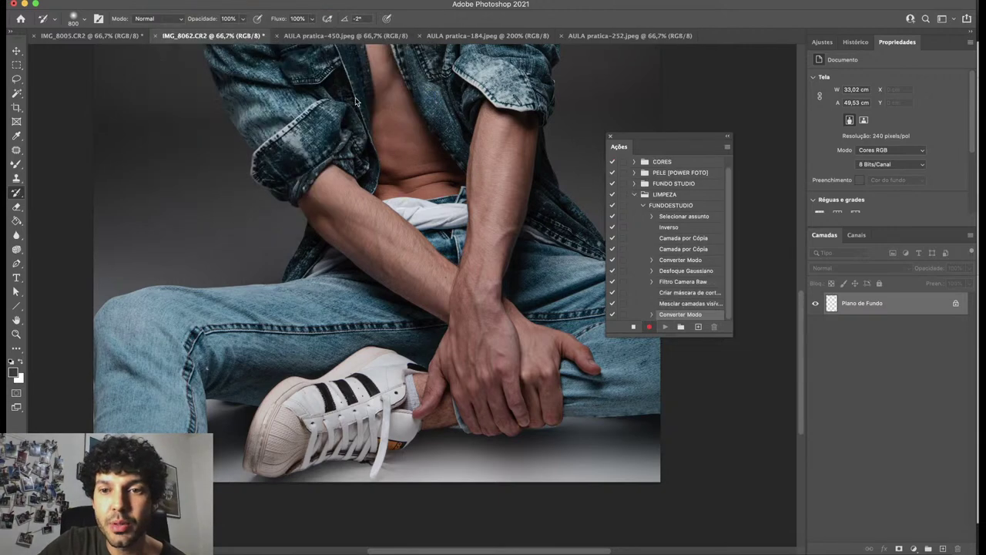
pyautogui.click(633, 326)
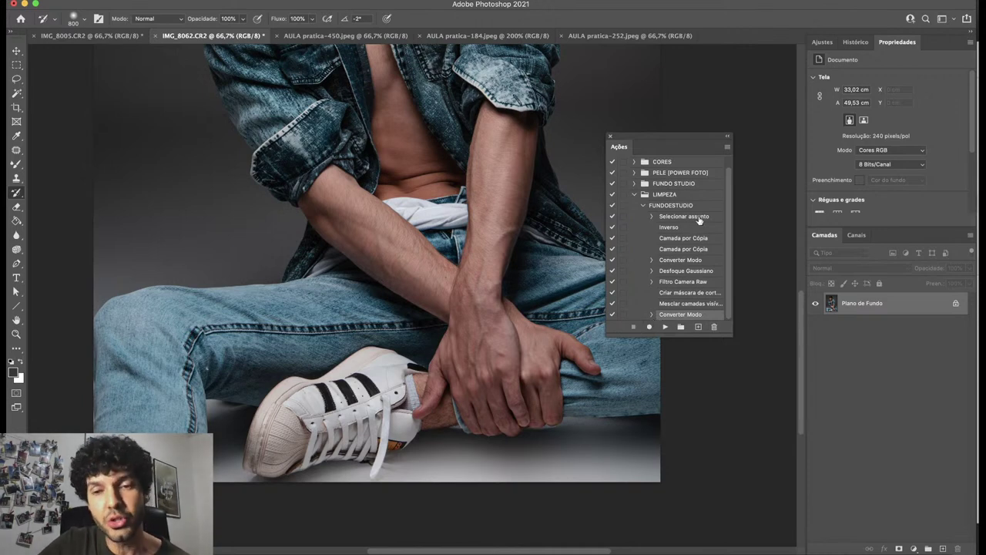
# Revert the photo to its original IMG_8062.CR2 history snapshot.
pyautogui.click(823, 43)
pyautogui.click(855, 42)
pyautogui.scroll(5, 886, 123)
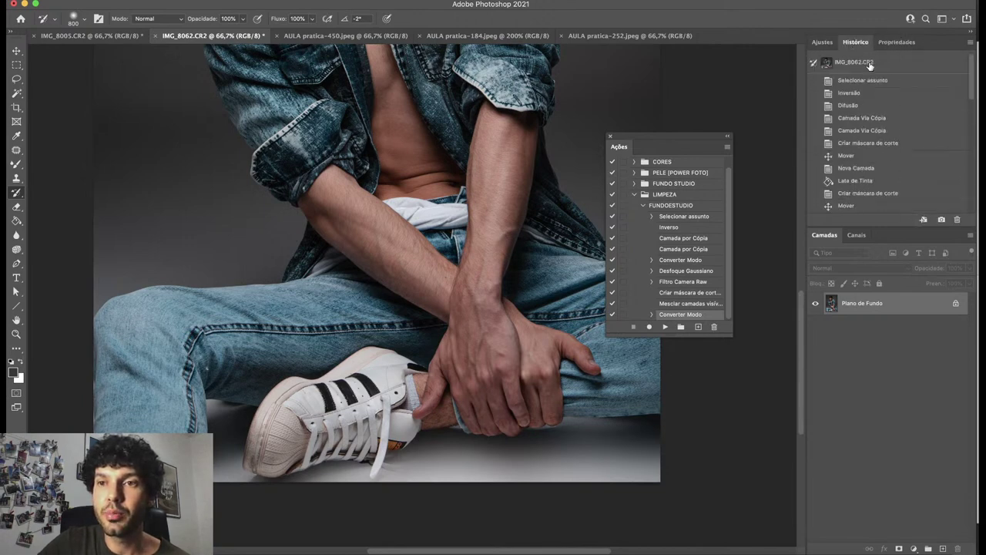
pyautogui.click(889, 62)
pyautogui.click(887, 43)
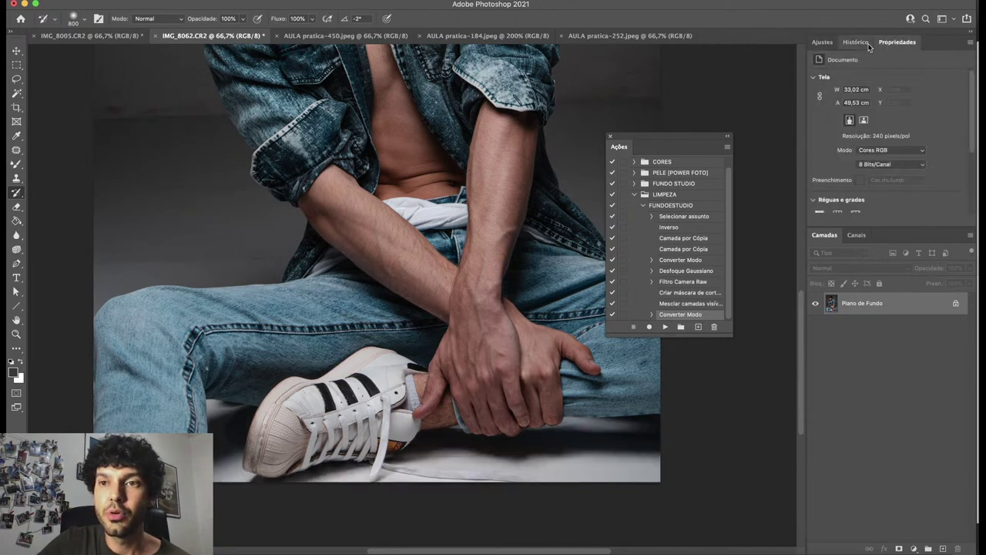
# Play the complete FUNDOESTUDIO action on the restored original photo.
pyautogui.click(672, 208)
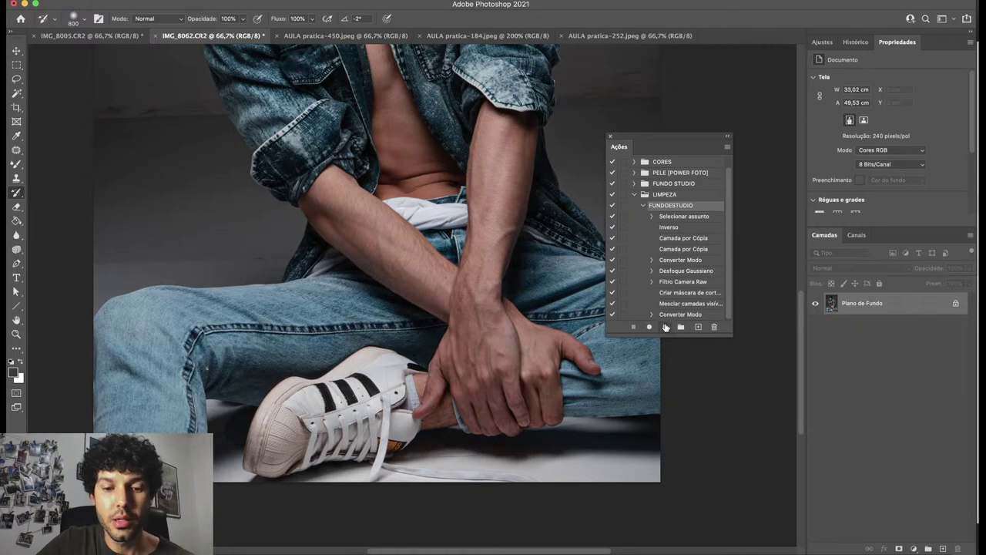
pyautogui.click(666, 327)
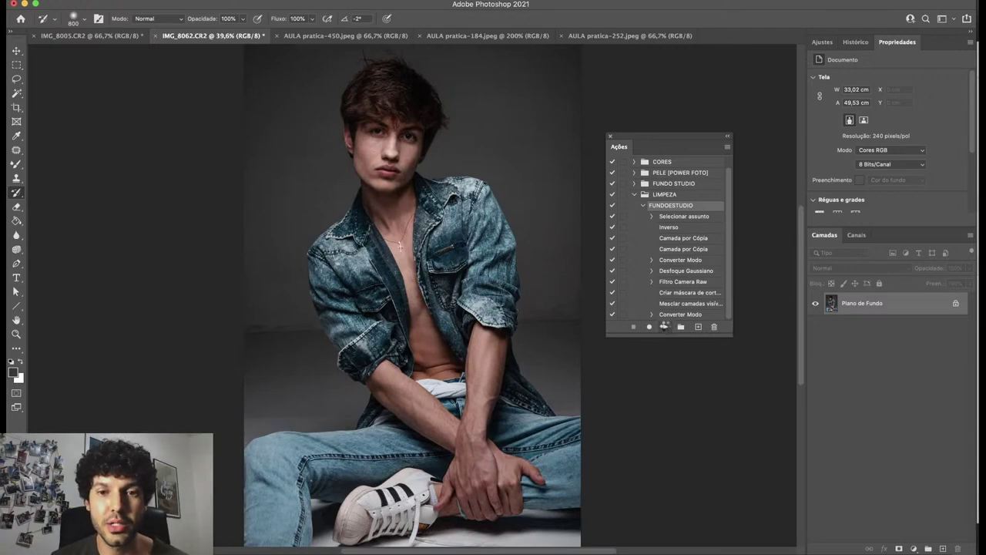
pyautogui.click(664, 327)
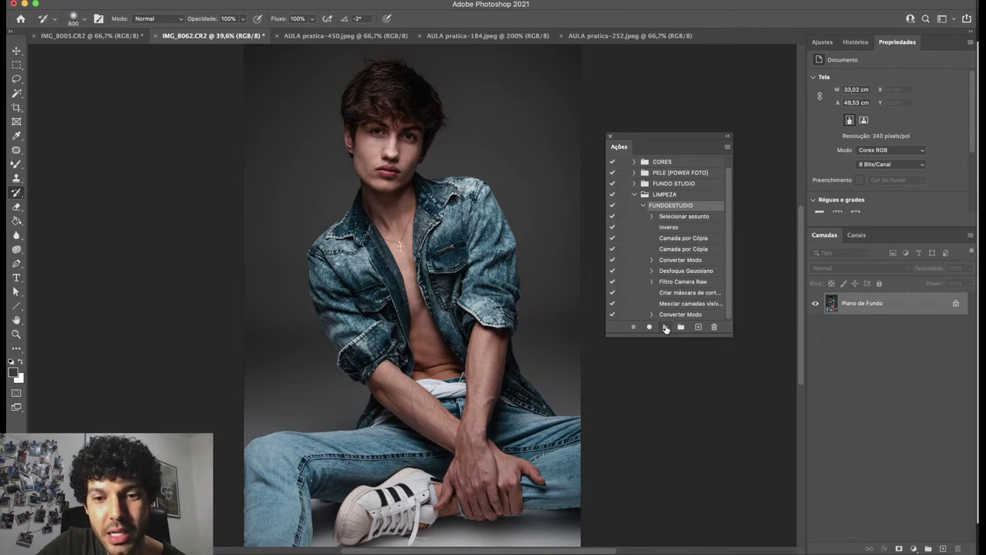
pyautogui.click(666, 328)
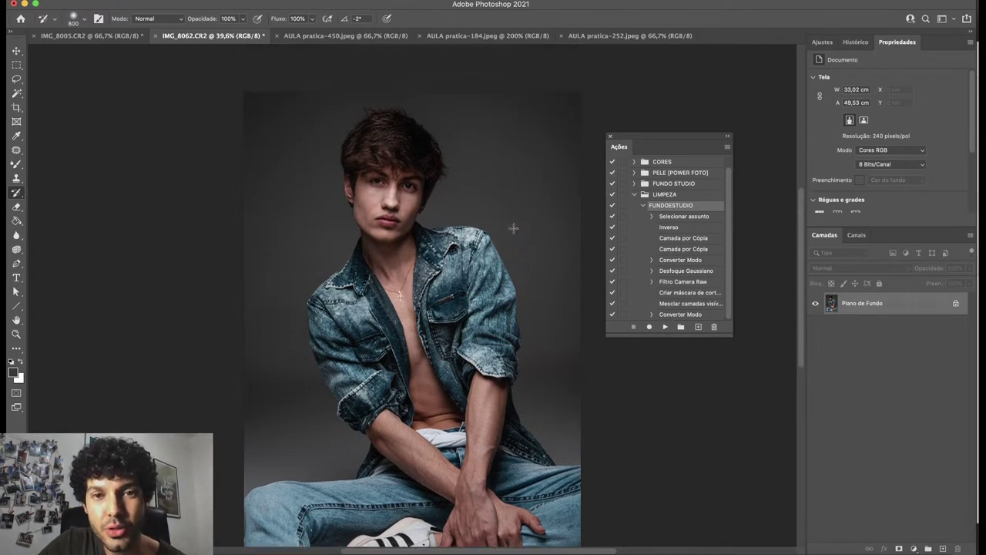
# Inspect the backdrop produced by the action around the hair, jacket, hands and shoe.
pyautogui.scroll(-2, 513, 228)
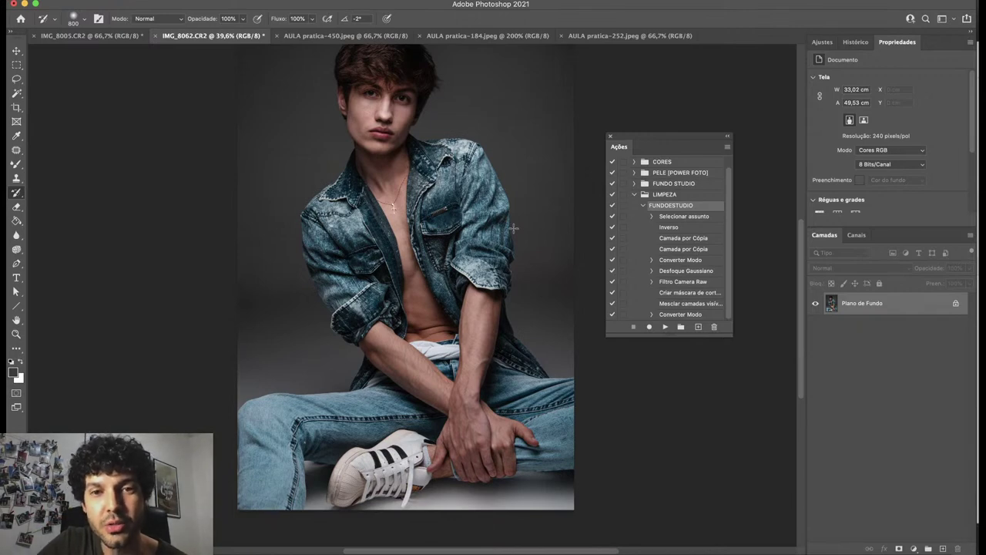
pyautogui.scroll(2, 485, 189)
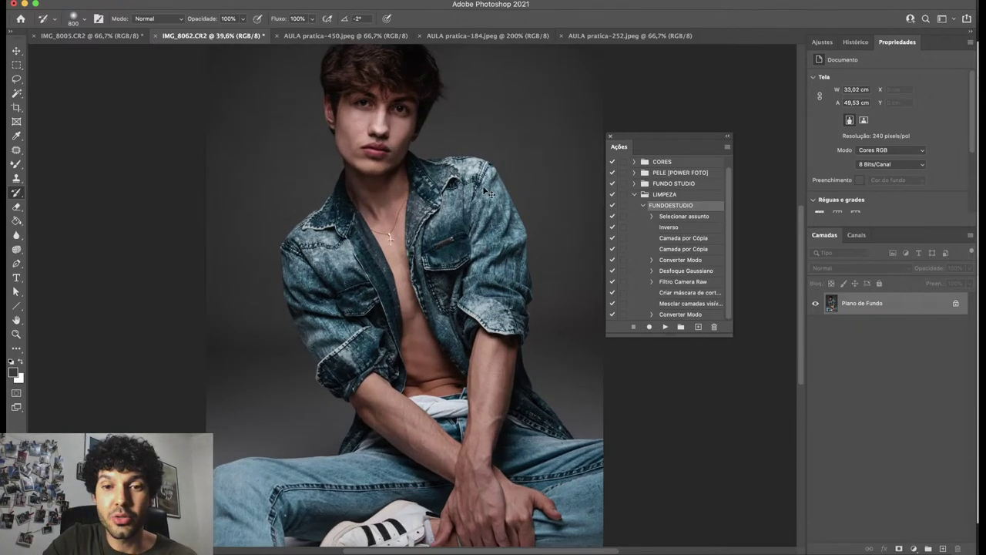
pyautogui.scroll(3, 487, 191)
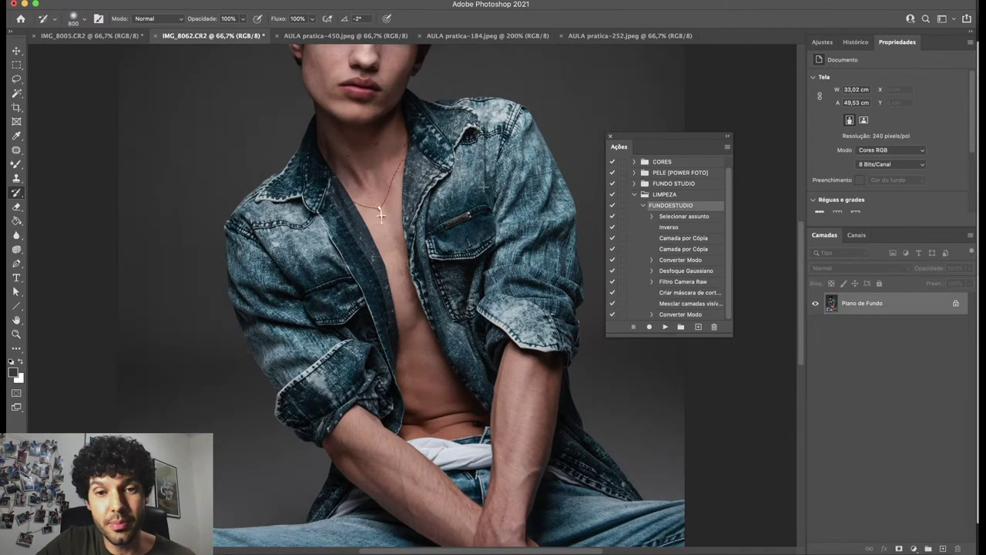
pyautogui.scroll(5, 441, 169)
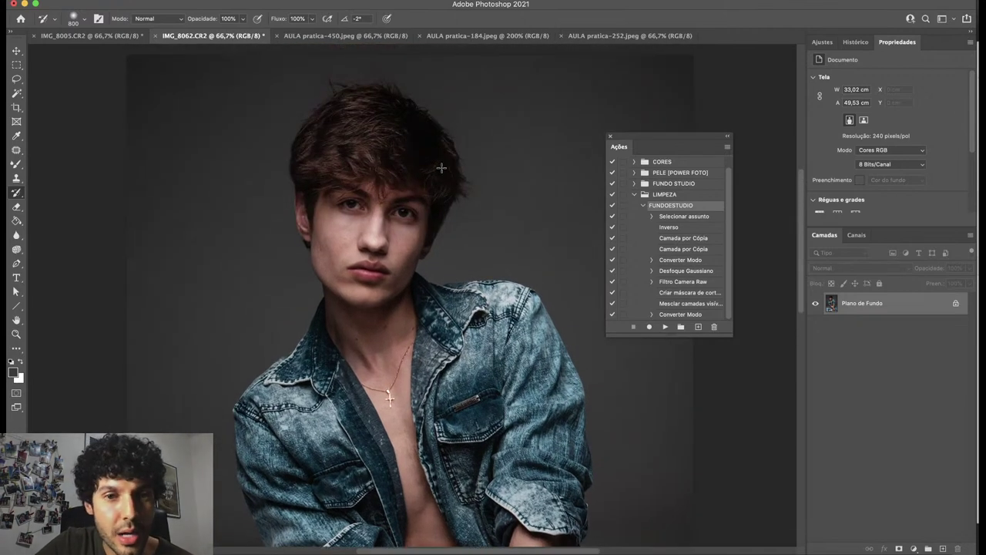
pyautogui.scroll(-15, 442, 167)
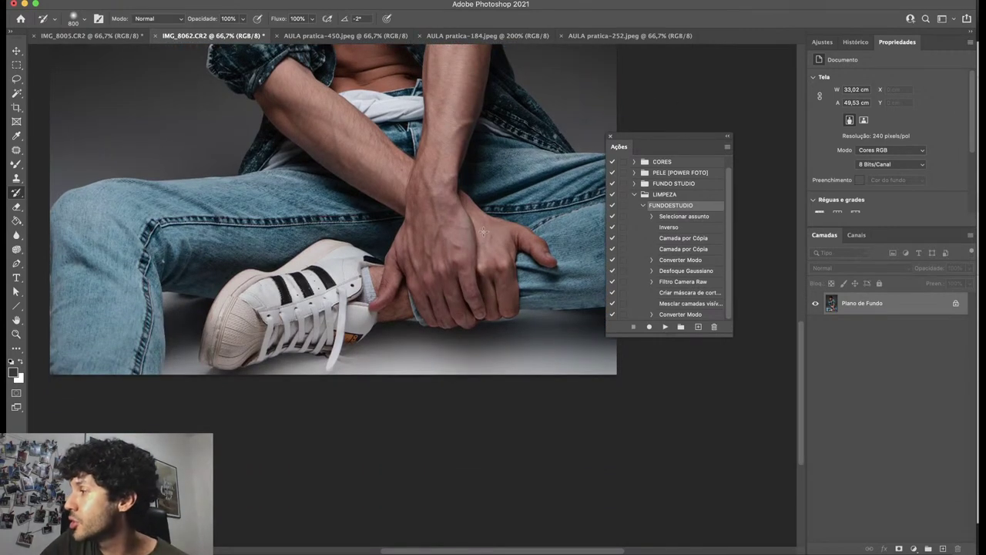
pyautogui.scroll(2, 371, 255)
pyautogui.hscroll(-1, 370, 255)
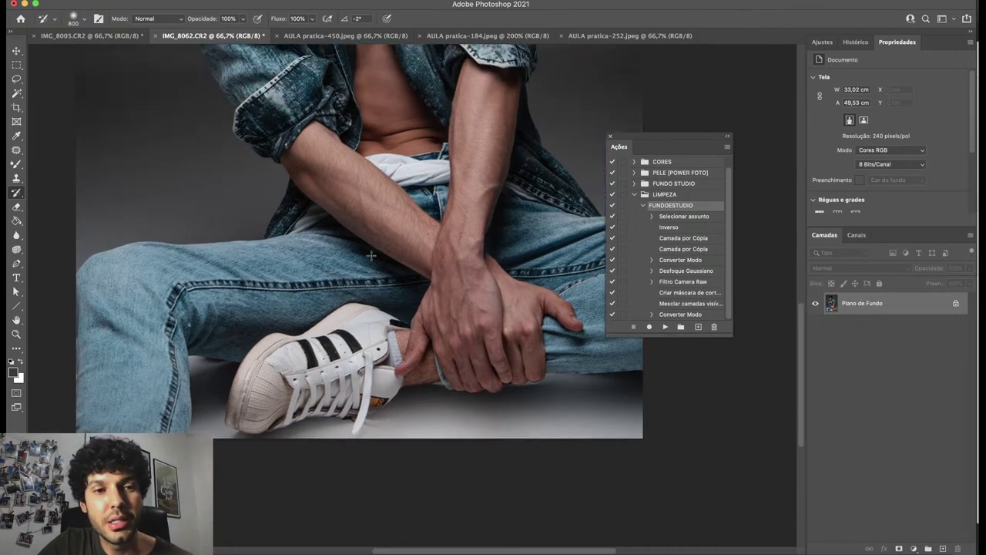
# Paint back the original shoelace and floor shadow beneath the hands with the History Brush at size 400 and 50% opacity.
pyautogui.scroll(1, 370, 255)
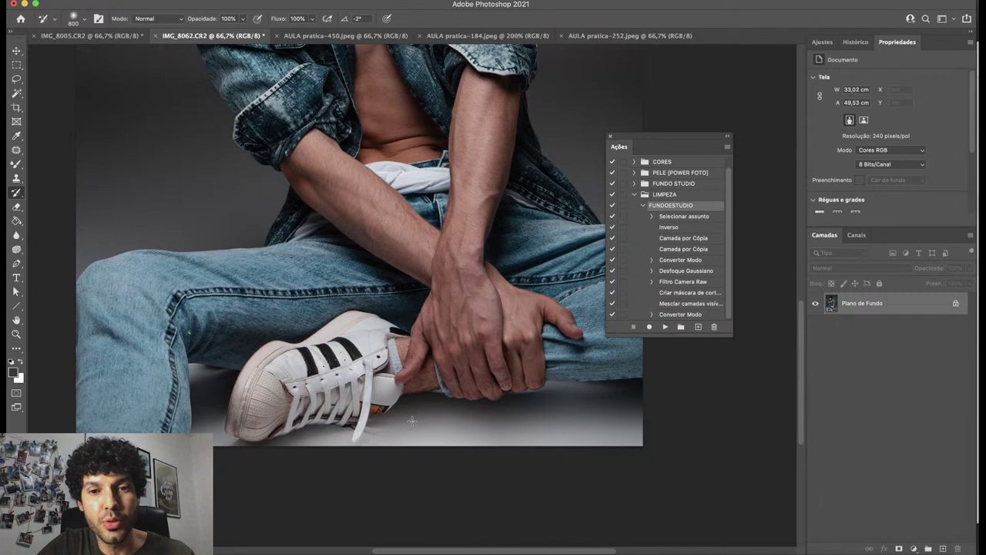
pyautogui.press('[')
pyautogui.press('[')
pyautogui.press('[')
pyautogui.press('[')
pyautogui.press('[')
pyautogui.press('[')
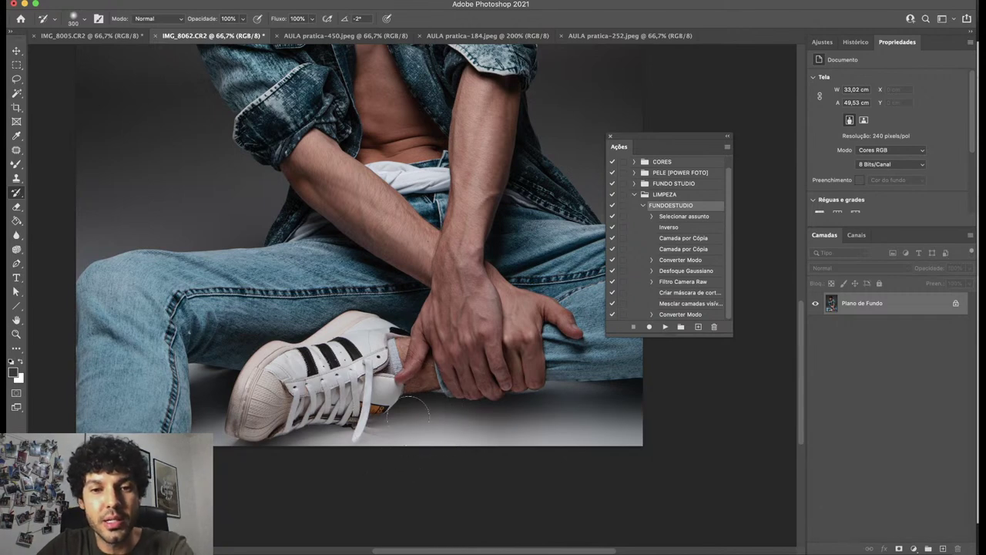
pyautogui.press('[')
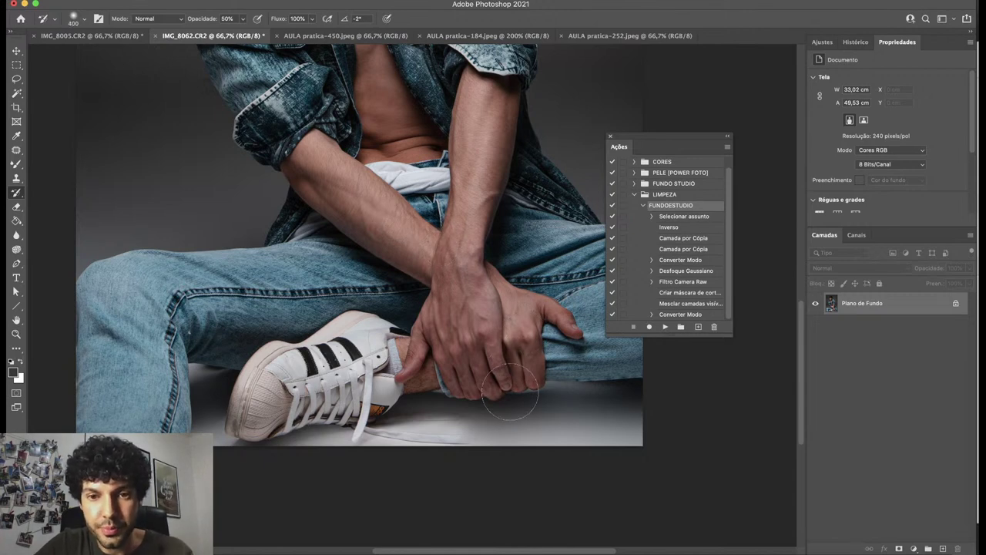
pyautogui.press(']')
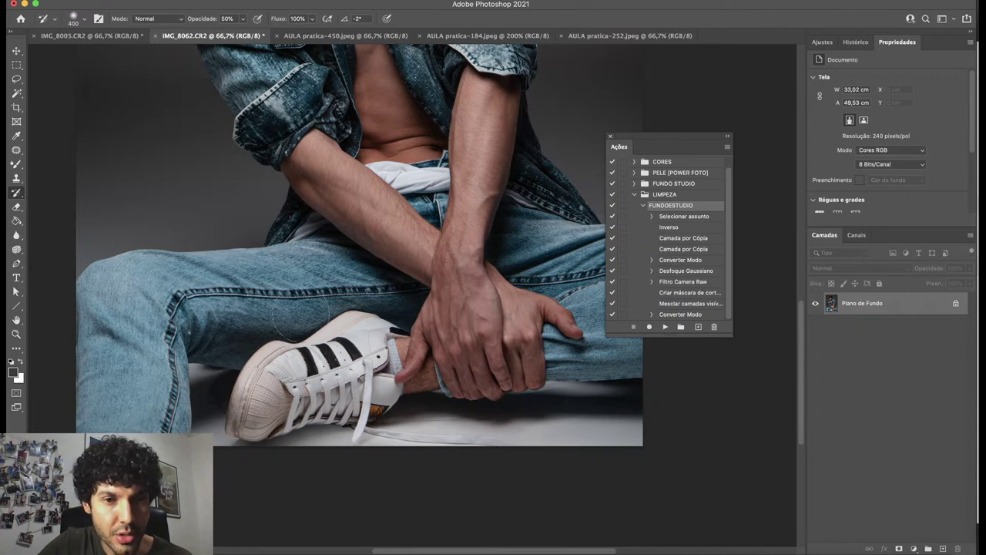
pyautogui.hscroll(3, 304, 302)
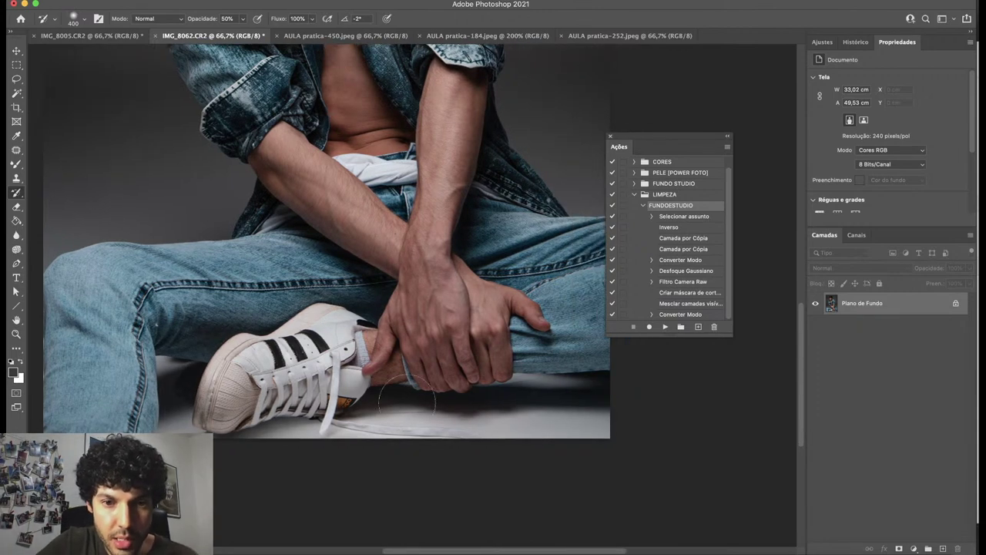
pyautogui.press('super+plus')
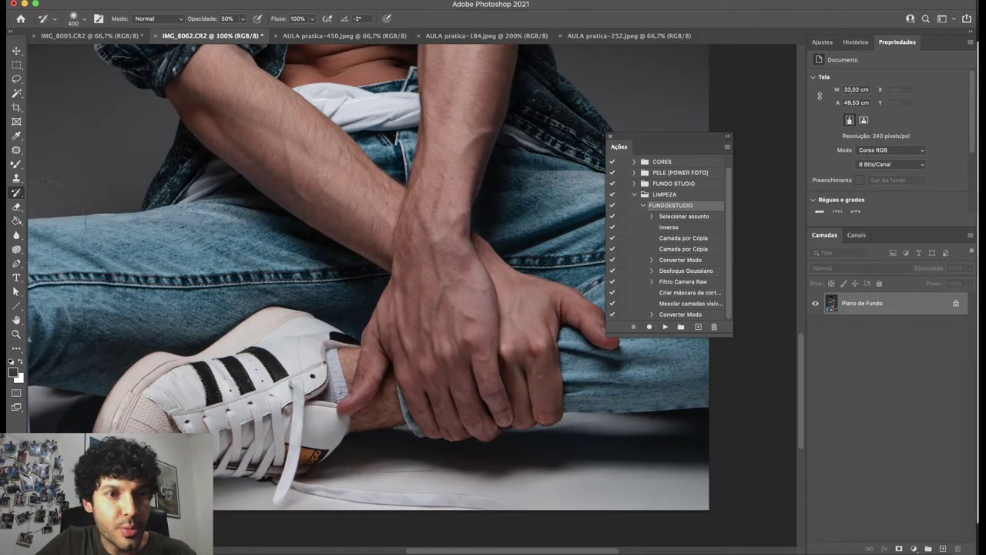
# Clean up the leftover floor marks beneath the hands with the Spot Healing Brush at size 15 and the Mixer Brush at size 90.
pyautogui.click(14, 151)
pyautogui.rightClick(14, 151)
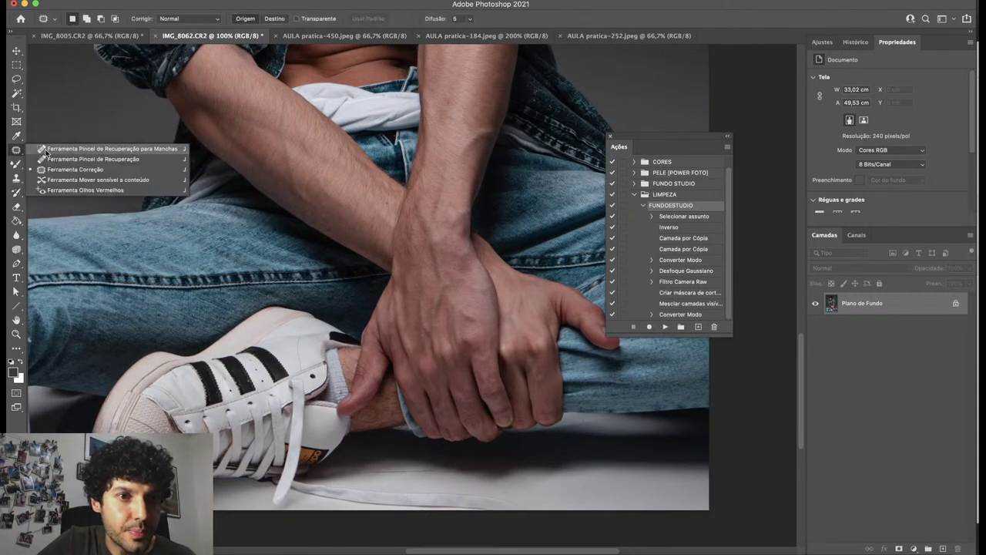
pyautogui.click(46, 149)
pyautogui.press('[')
pyautogui.press('[')
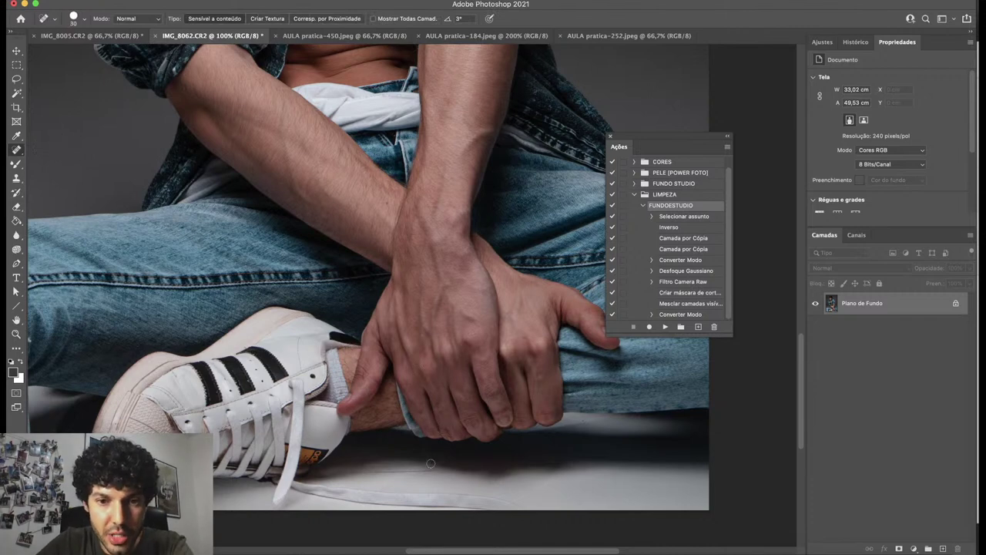
pyautogui.moveTo(431, 471)
pyautogui.mouseDown()
pyautogui.moveTo(349, 472)
pyautogui.moveTo(404, 471)
pyautogui.moveTo(379, 470)
pyautogui.mouseUp()
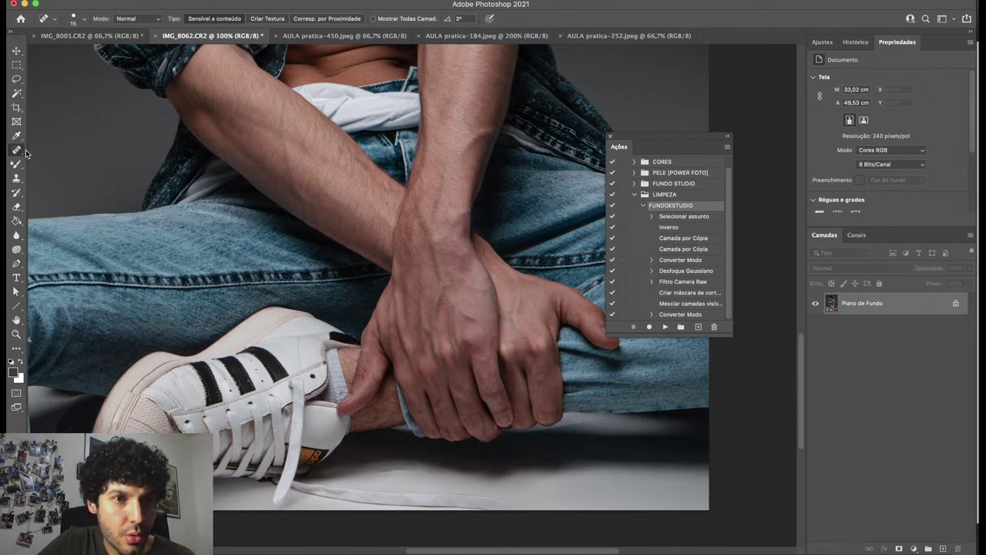
pyautogui.press('b')
pyautogui.press('[')
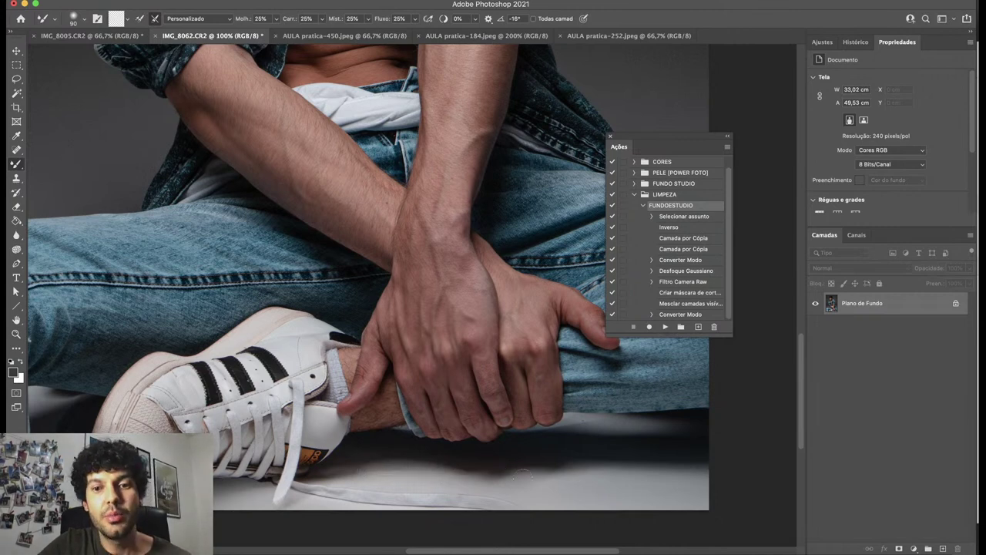
# Try painting back original hair detail on top of the head with the History Brush at size 300 and 50% opacity.
pyautogui.press('super+minus')
pyautogui.scroll(3, 497, 462)
pyautogui.scroll(5, 432, 237)
pyautogui.scroll(2, 388, 130)
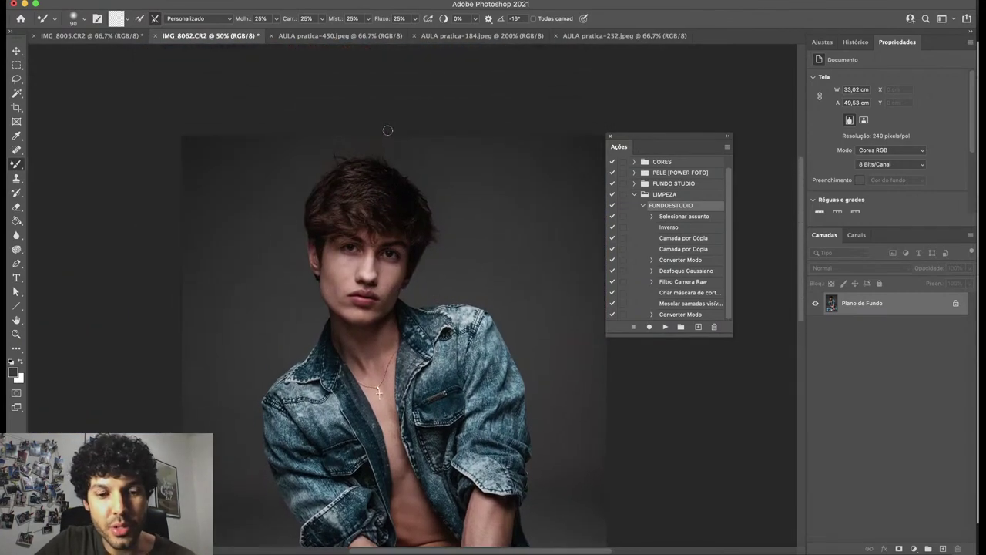
pyautogui.scroll(3, 387, 130)
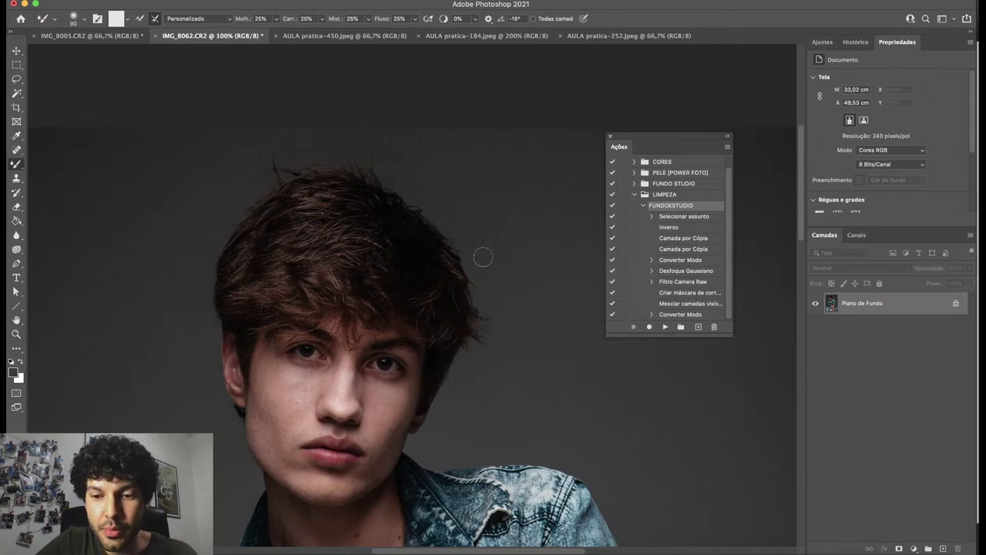
pyautogui.press('y')
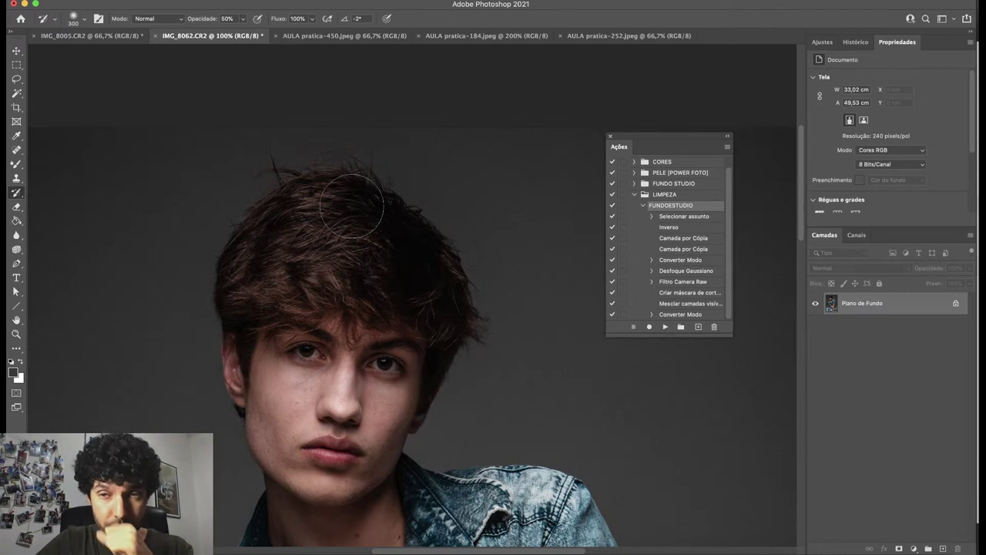
# Compare the original IMG_8062.CR2 snapshot with the latest state and return to the last Mixer Brush state, discarding the hair stroke.
pyautogui.click(855, 42)
pyautogui.scroll(5, 860, 66)
pyautogui.click(879, 62)
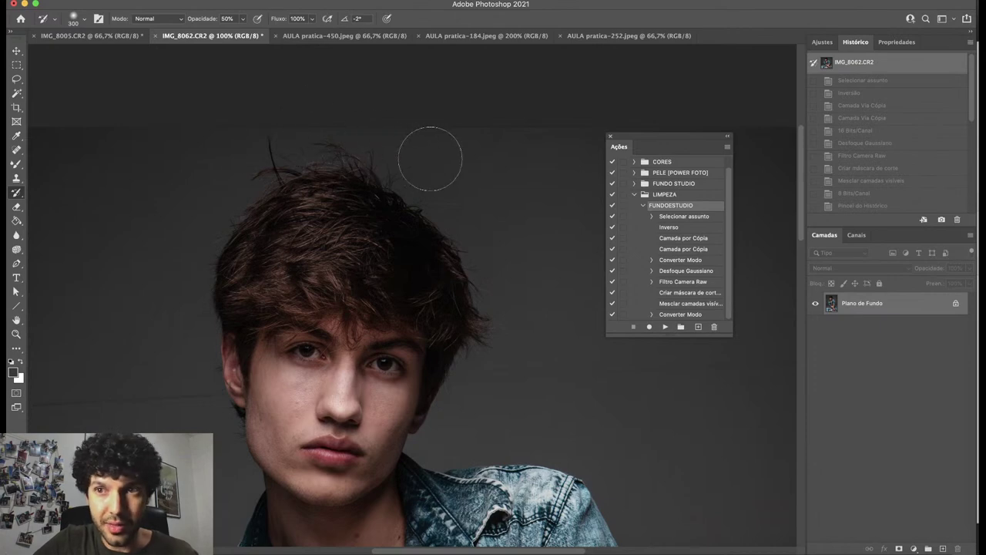
pyautogui.scroll(-5, 905, 167)
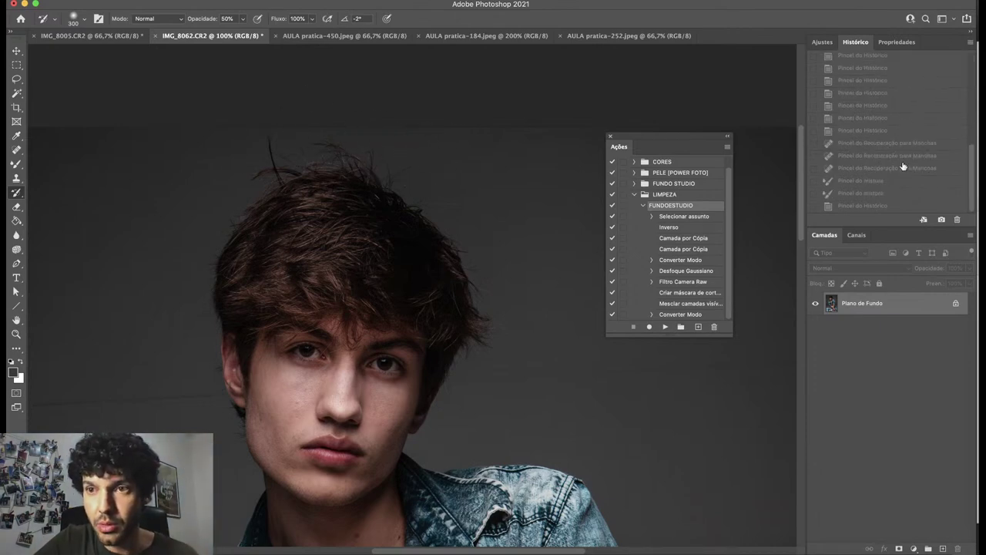
pyautogui.click(863, 206)
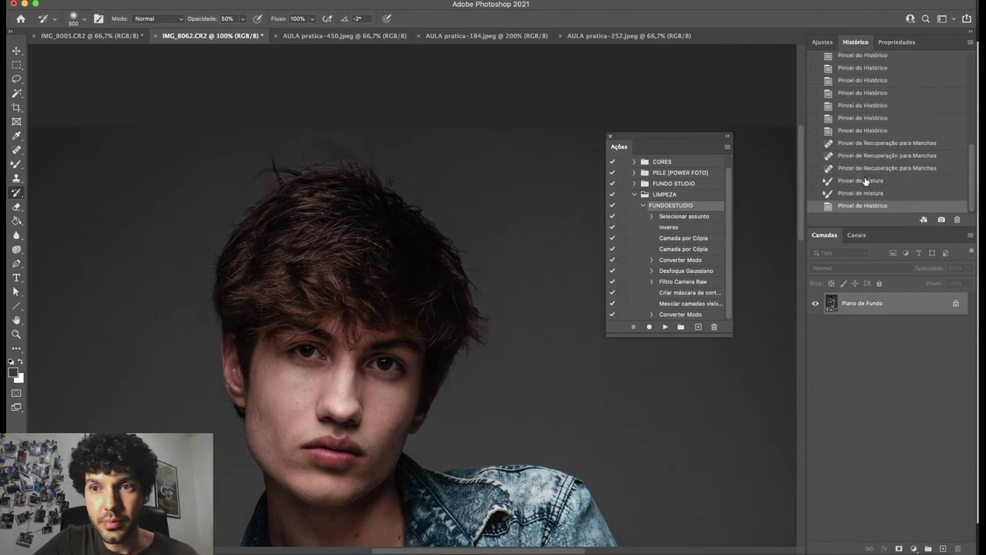
pyautogui.click(858, 193)
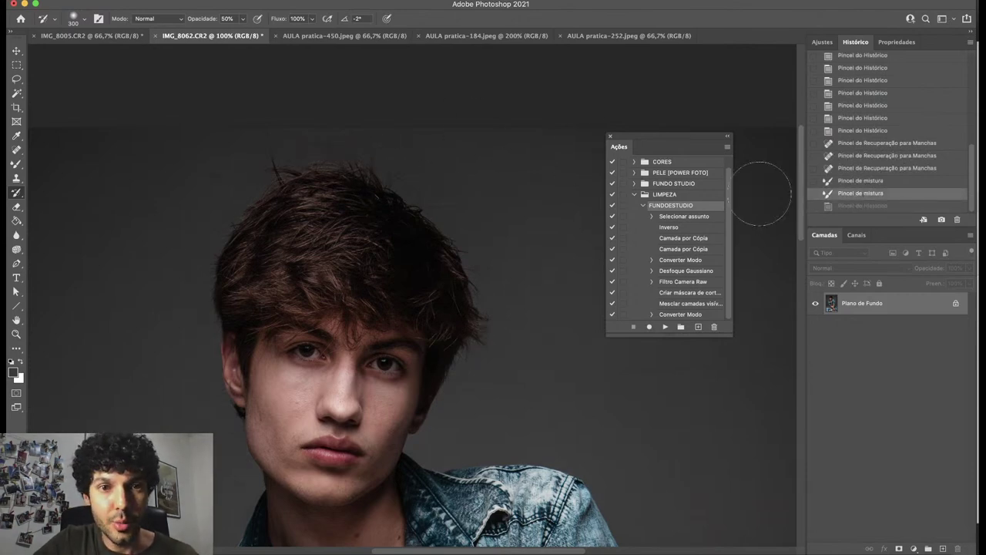
# Compare the original snapshot with the last Mixer Brush state once more and view the whole retouched photo.
pyautogui.scroll(10, 897, 138)
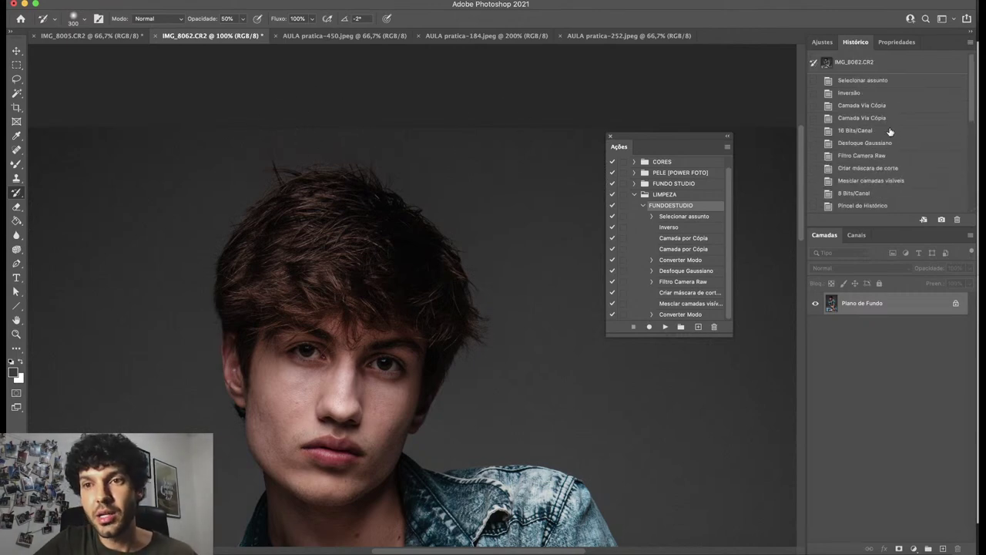
pyautogui.click(892, 64)
pyautogui.scroll(-10, 900, 143)
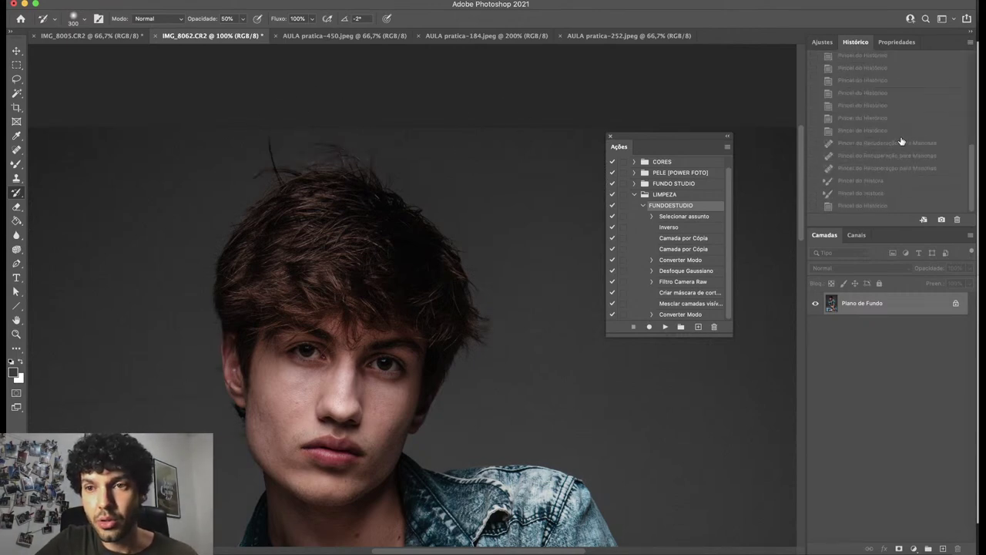
pyautogui.click(868, 194)
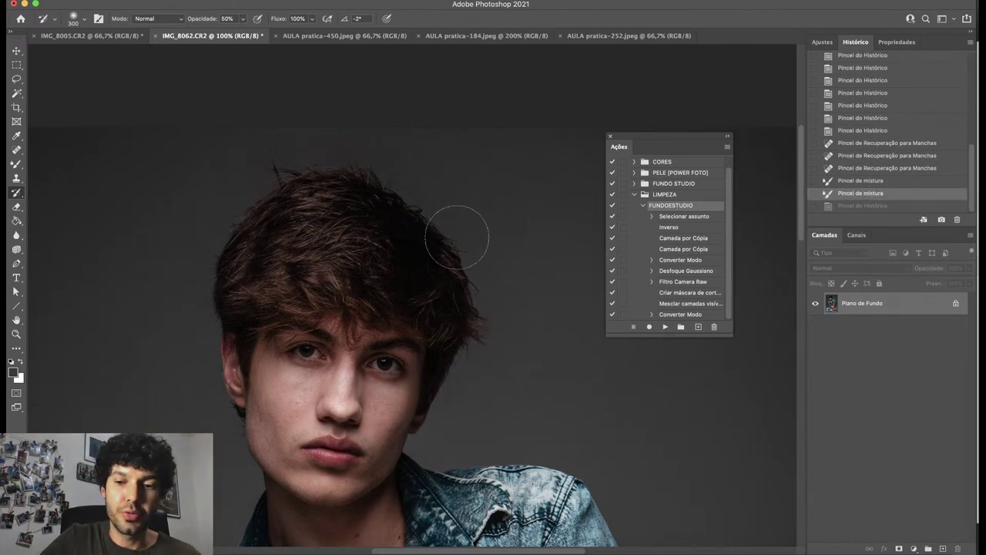
pyautogui.press('super+0')
pyautogui.scroll(1, 360, 174)
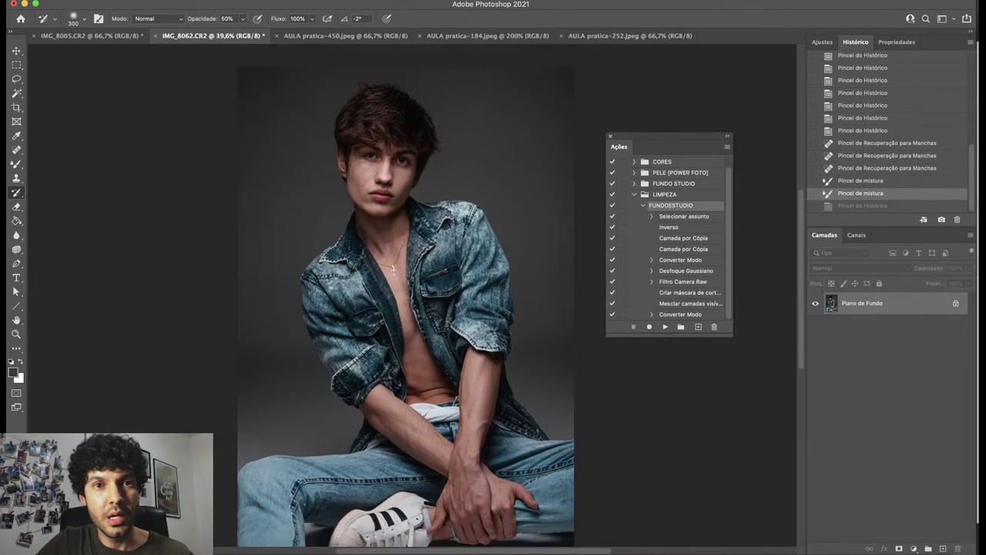
# Play the FUNDOESTUDIO action on AULA pratica-450.jpeg and check the smoothed backdrop around the woman's hair and sweater.
pyautogui.click(360, 39)
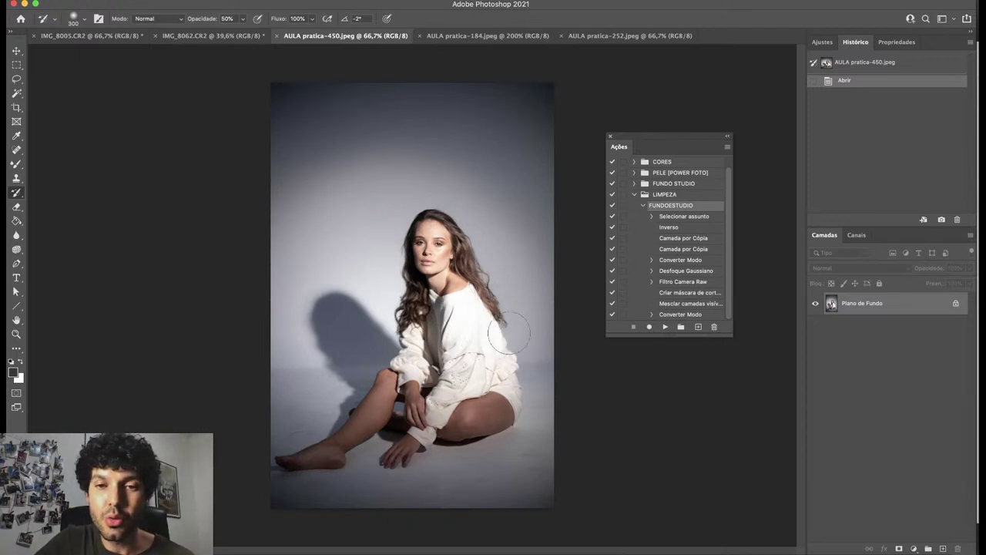
pyautogui.click(667, 326)
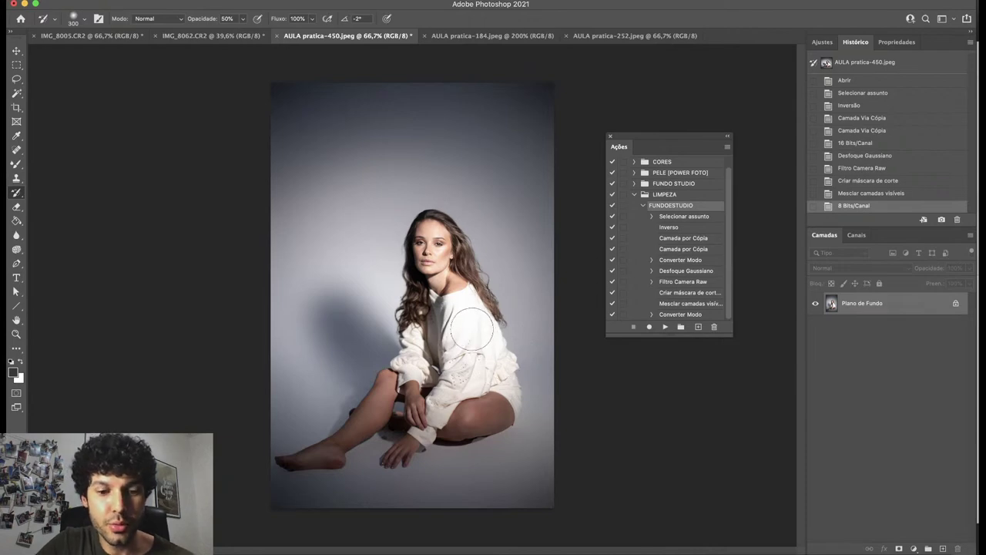
pyautogui.press('super+equal')
pyautogui.press('super+equal')
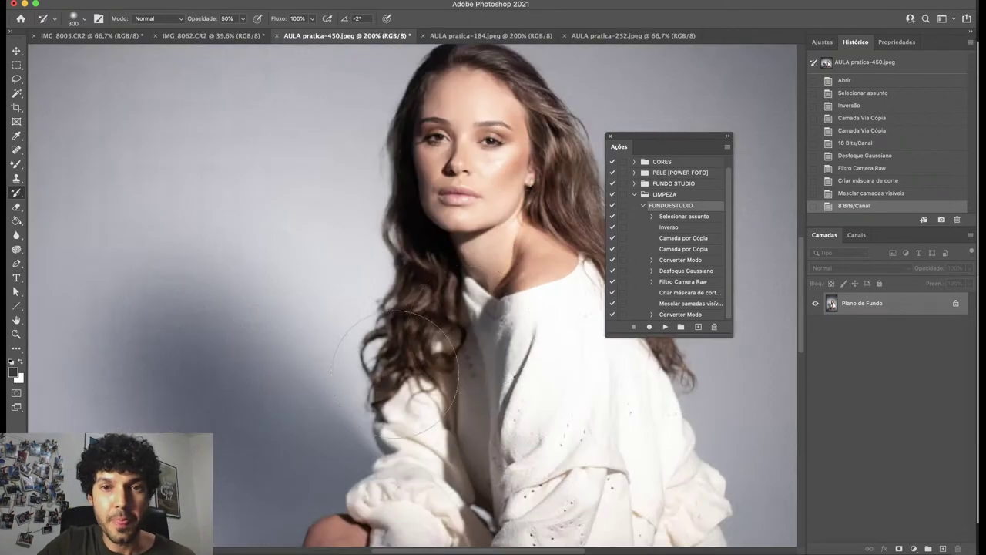
# Paint back the original floor shadows around the resting hand and cuff with the History Brush at size 150.
pyautogui.scroll(-5, 383, 373)
pyautogui.scroll(-3, 383, 373)
pyautogui.hscroll(2, 393, 386)
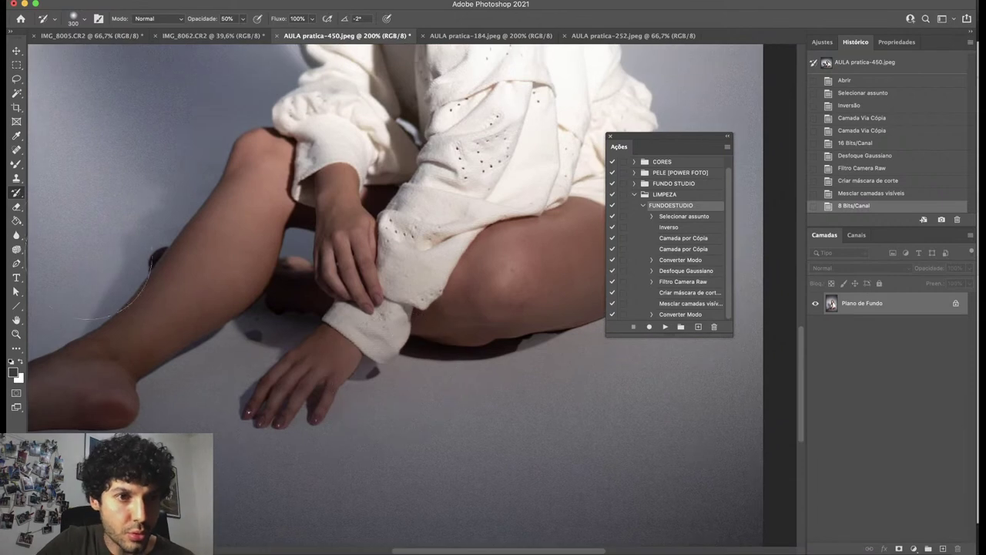
pyautogui.press('[')
pyautogui.press('[')
pyautogui.press('[')
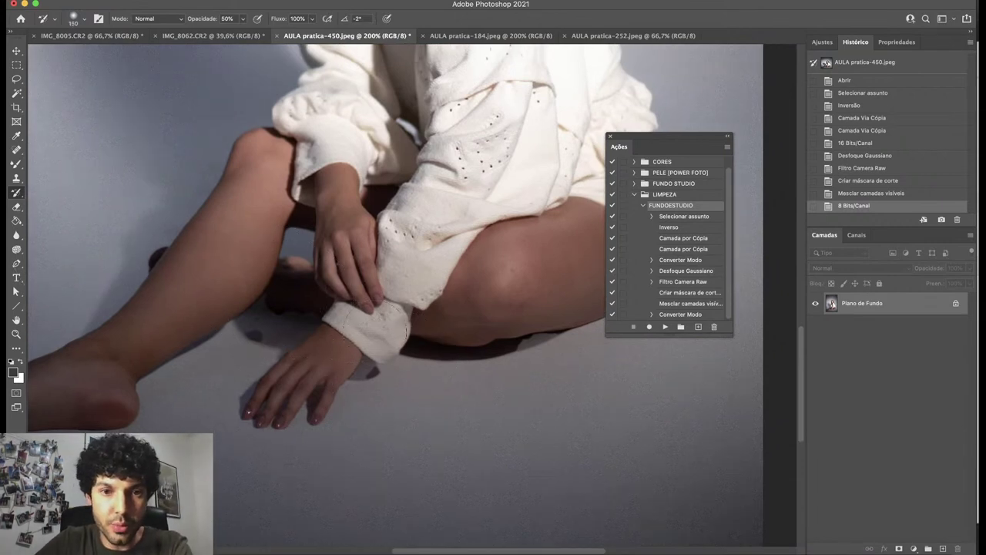
pyautogui.moveTo(365, 362); pyautogui.dragTo(357, 359)
pyautogui.moveTo(357, 359); pyautogui.dragTo(360, 353)
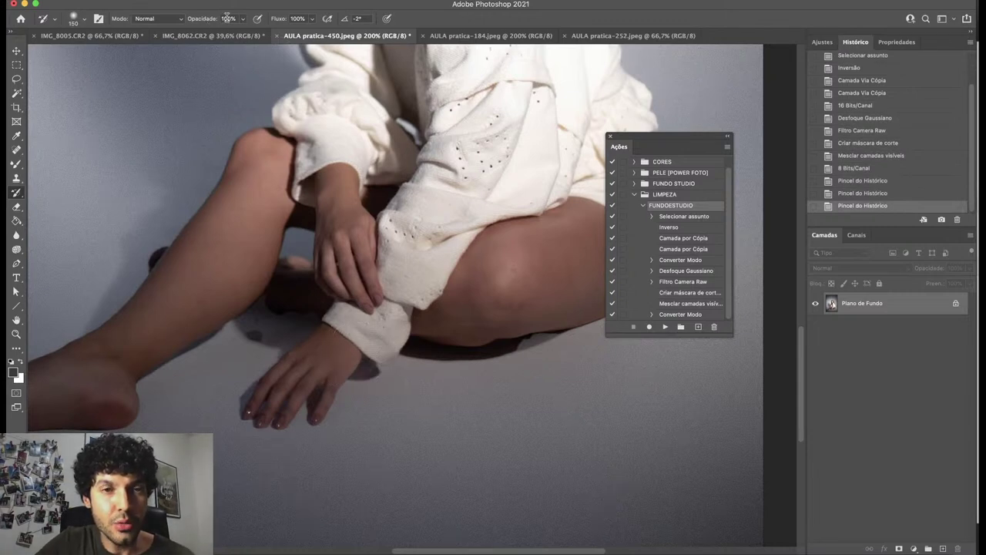
# Restore the original shadow between the shin and the hand with the History Brush at 100% opacity.
pyautogui.moveTo(212, 20); pyautogui.dragTo(198, 23)
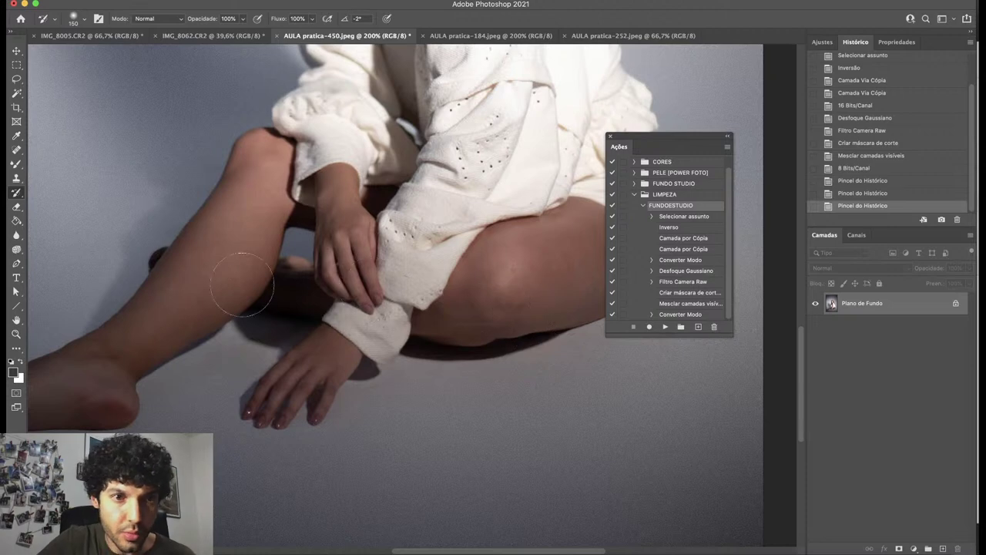
pyautogui.moveTo(241, 283); pyautogui.dragTo(319, 285)
pyautogui.hscroll(5, 385, 277)
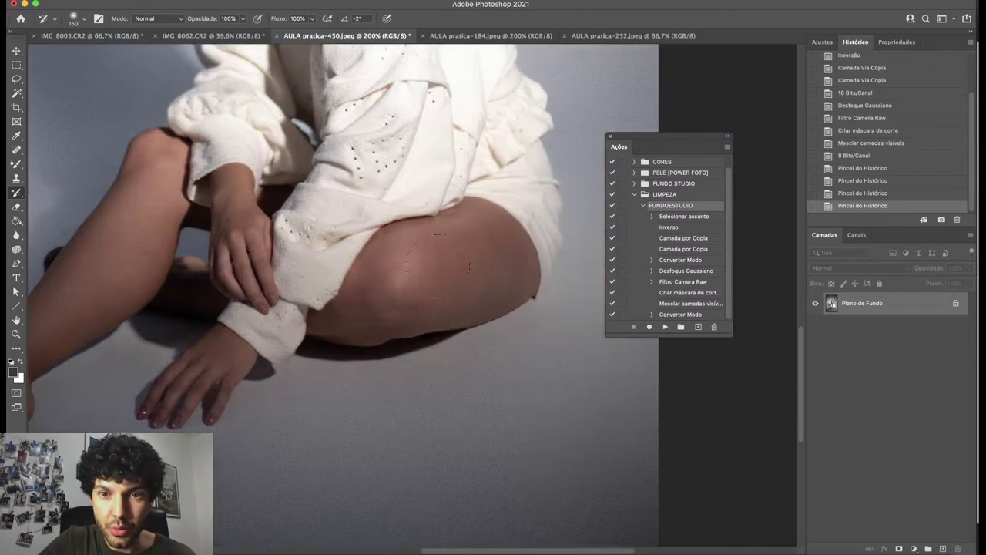
# Examine the retouched AULA pratica-450.jpeg against its original snapshot, checking the hair, face and overall backdrop.
pyautogui.scroll(15, 437, 266)
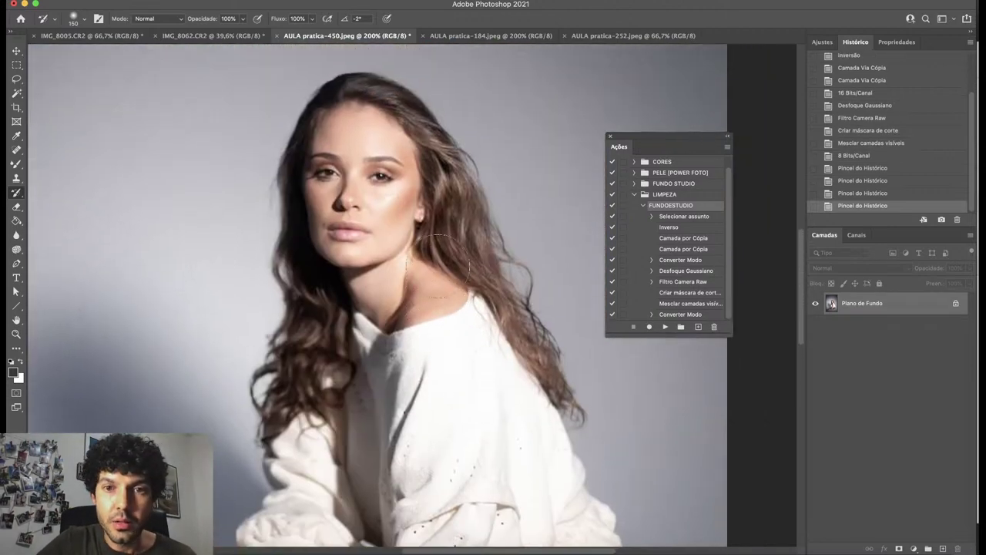
pyautogui.scroll(3, 885, 75)
pyautogui.click(894, 68)
pyautogui.hotkey('ctrl', 'z')
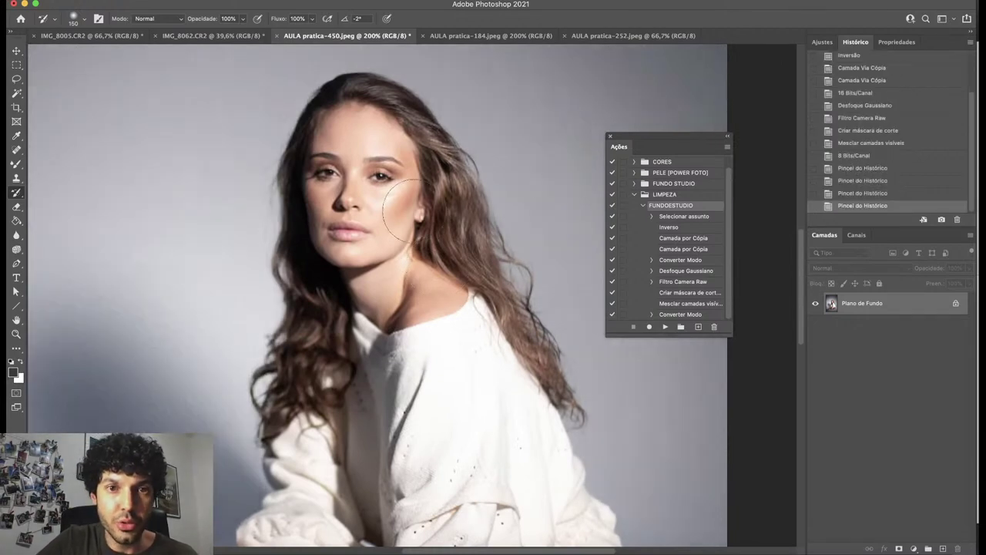
pyautogui.press('super+0')
pyautogui.scroll(5, 421, 218)
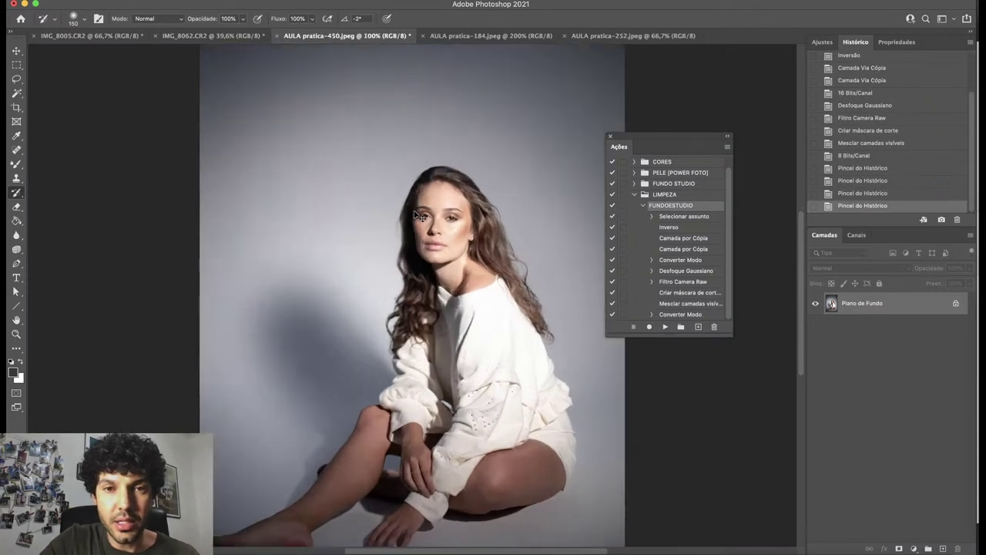
pyautogui.hscroll(3, 462, 177)
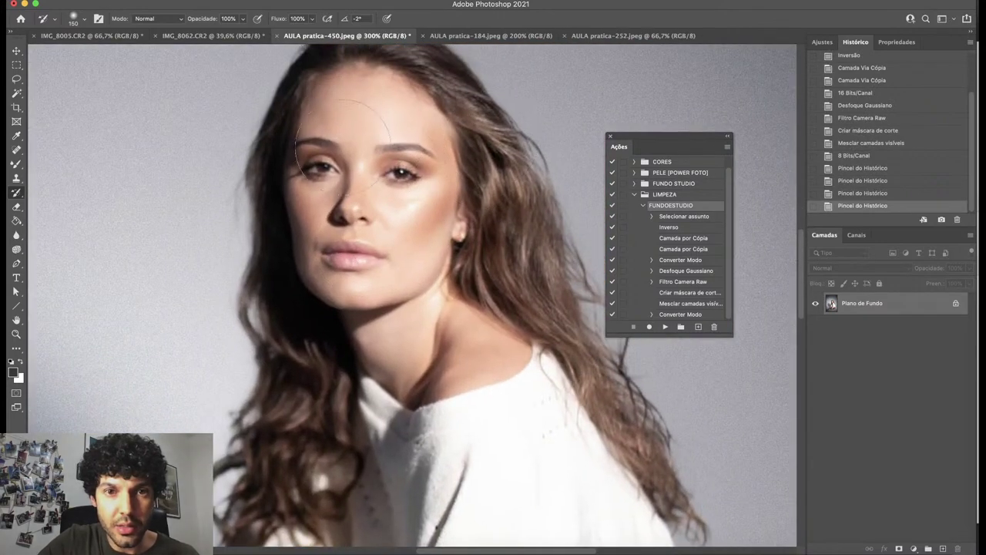
pyautogui.press('super+0')
pyautogui.scroll(-3, 283, 401)
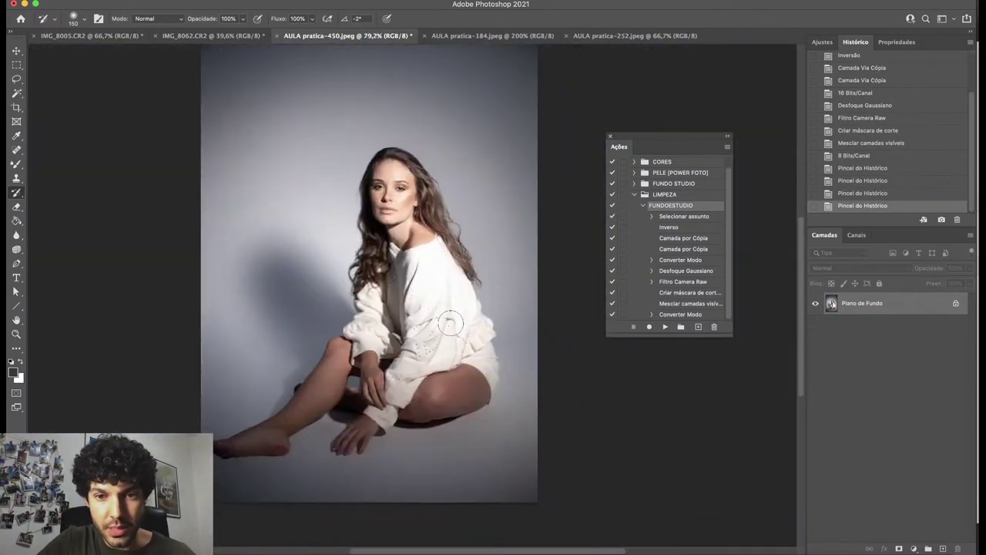
# Compare with the original snapshot and paint back the woman's wall shadow with the History Brush at size 400 and 40% opacity.
pyautogui.scroll(3, 895, 82)
pyautogui.click(910, 64)
pyautogui.press('super+z')
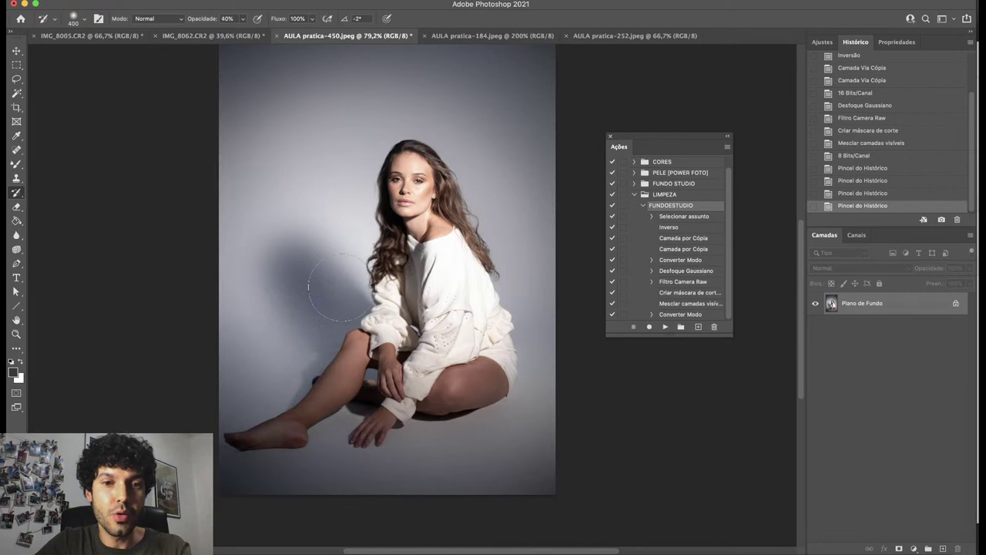
pyautogui.moveTo(331, 289)
pyautogui.mouseDown()
pyautogui.moveTo(293, 250)
pyautogui.moveTo(281, 267)
pyautogui.moveTo(339, 324)
pyautogui.mouseUp()
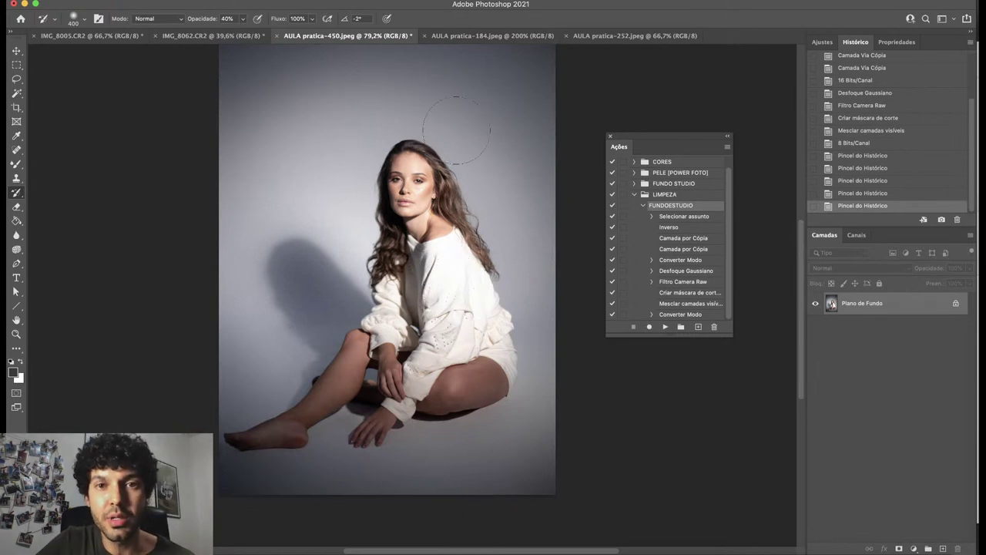
# Play the FUNDOESTUDIO action on the full-length fashion photo AULA pratica-184.jpeg.
pyautogui.click(505, 37)
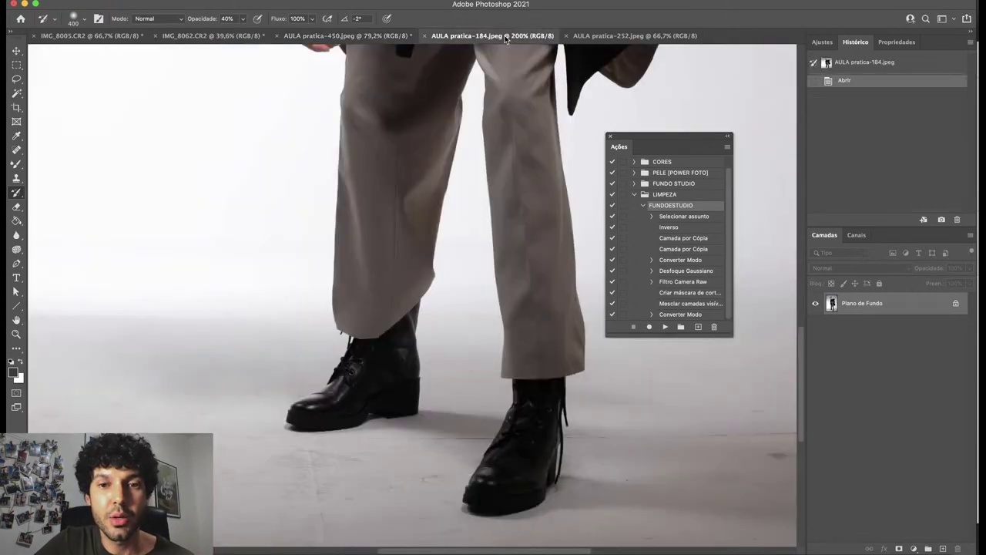
pyautogui.press('super+0')
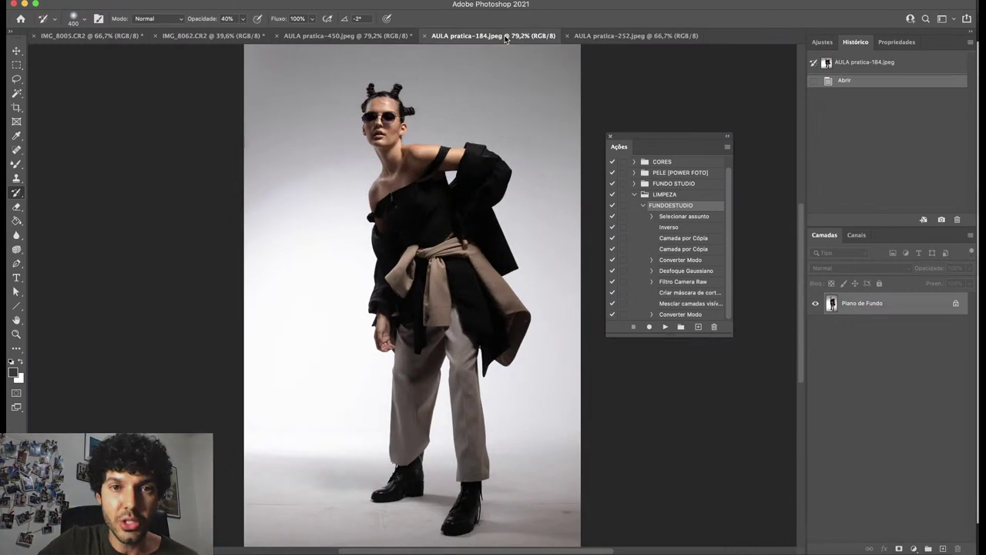
pyautogui.click(667, 326)
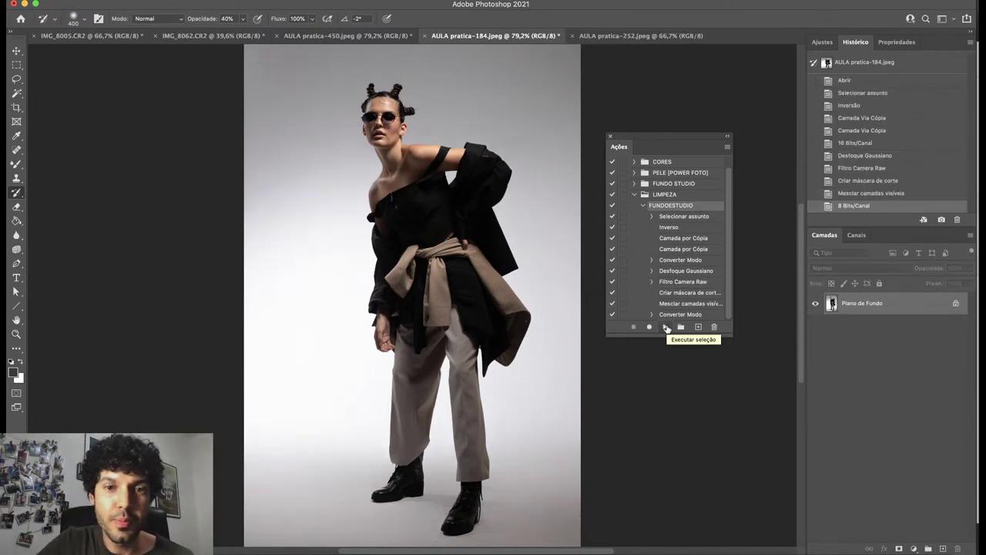
# Compare the head, hair and backdrop of AULA pratica-184.jpeg with its original snapshot, restoring the processed state after each comparison.
pyautogui.press('super+plus')
pyautogui.press('super+plus')
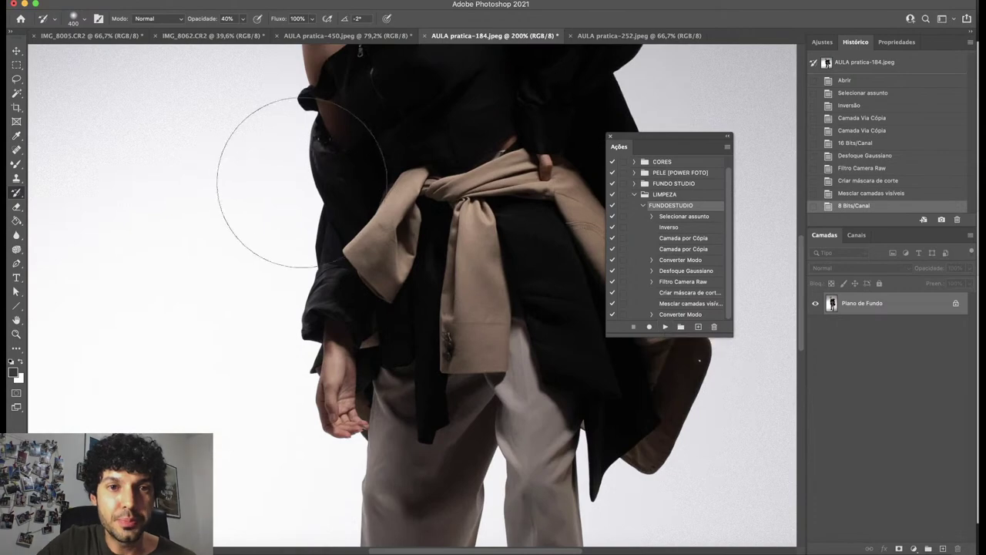
pyautogui.scroll(5, 297, 185)
pyautogui.scroll(5, 297, 177)
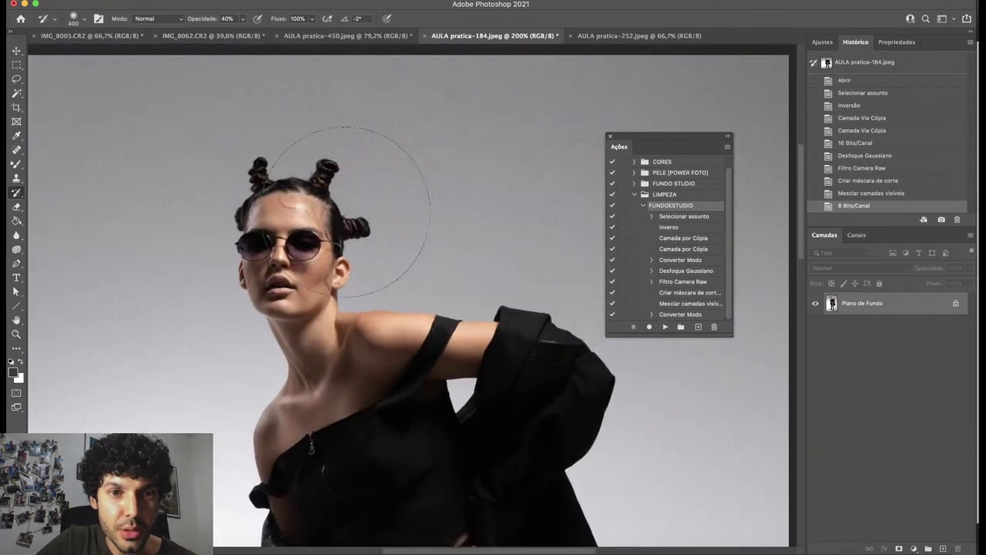
pyautogui.click(870, 63)
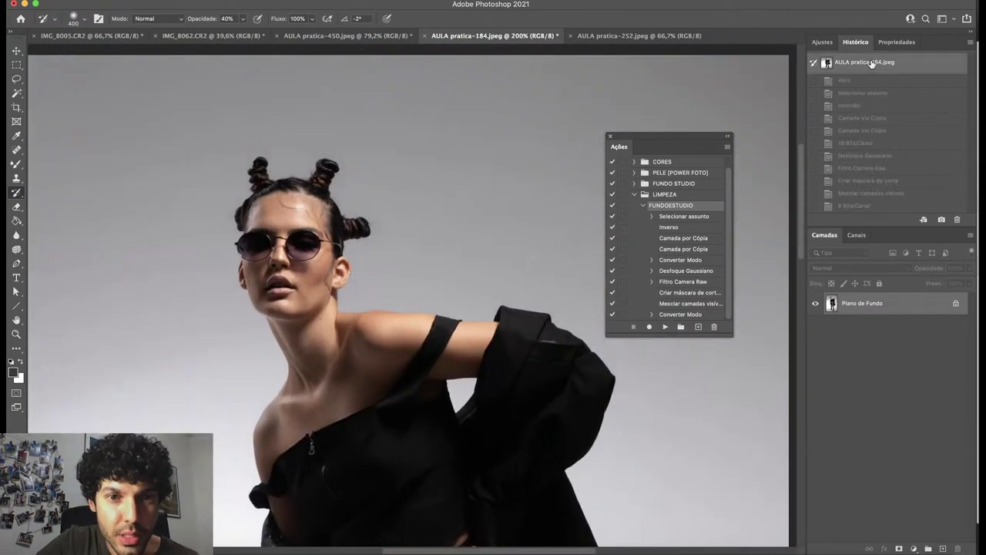
pyautogui.press('super+plus')
pyautogui.scroll(3, 274, 137)
pyautogui.hscroll(-3, 273, 137)
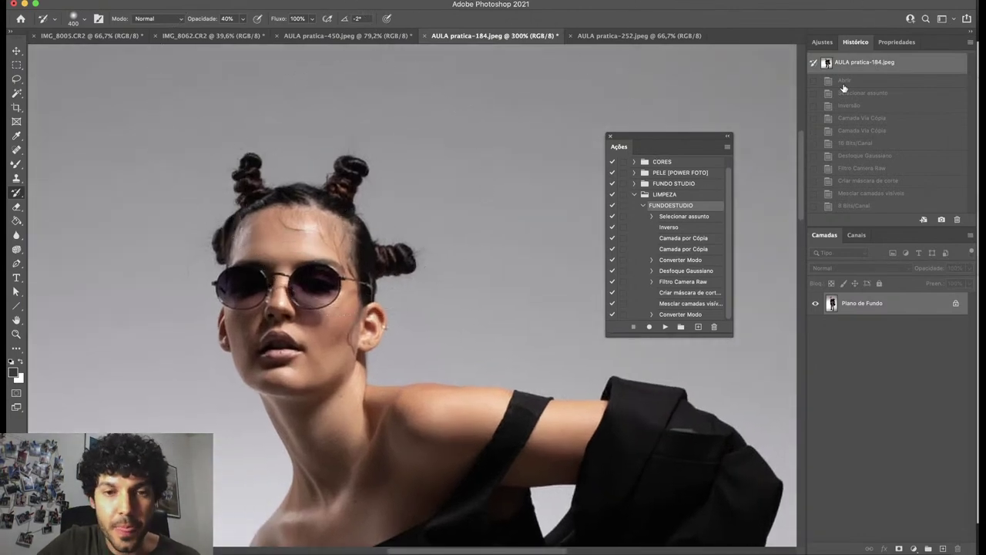
pyautogui.press('super+alt+z')
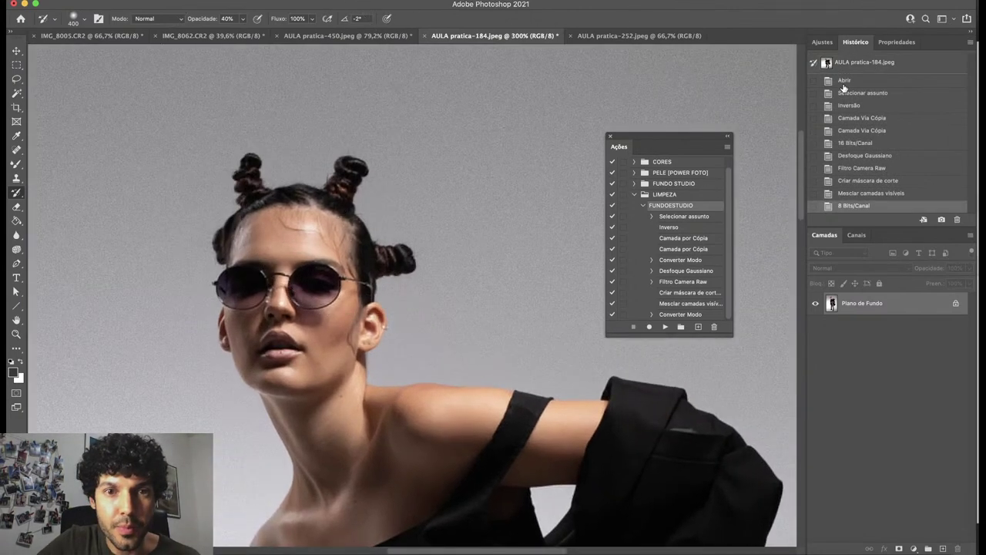
pyautogui.click(896, 70)
pyautogui.press('super+alt+z')
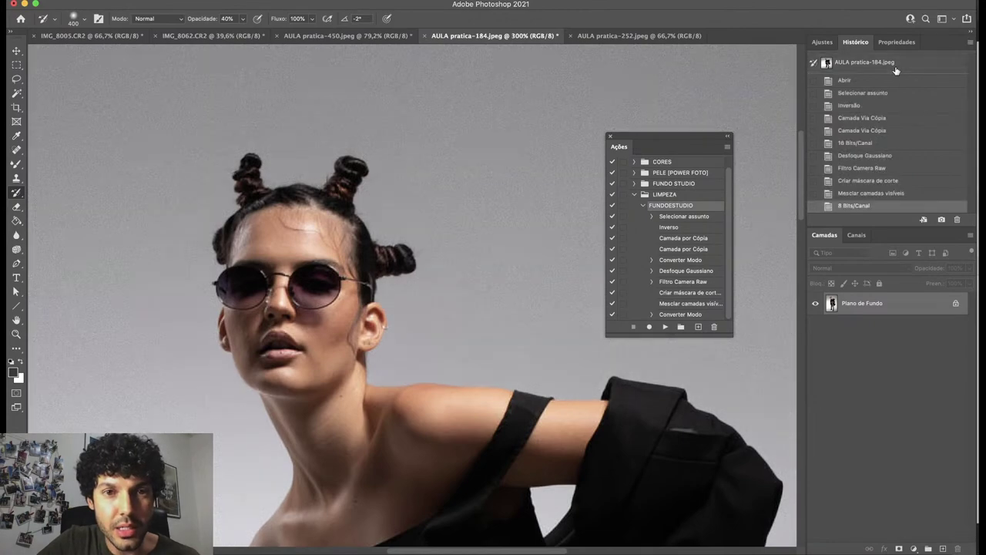
# Paint back the original floor shadows around the boots with the History Brush at size 150 and 40% opacity.
pyautogui.scroll(-20, 479, 407)
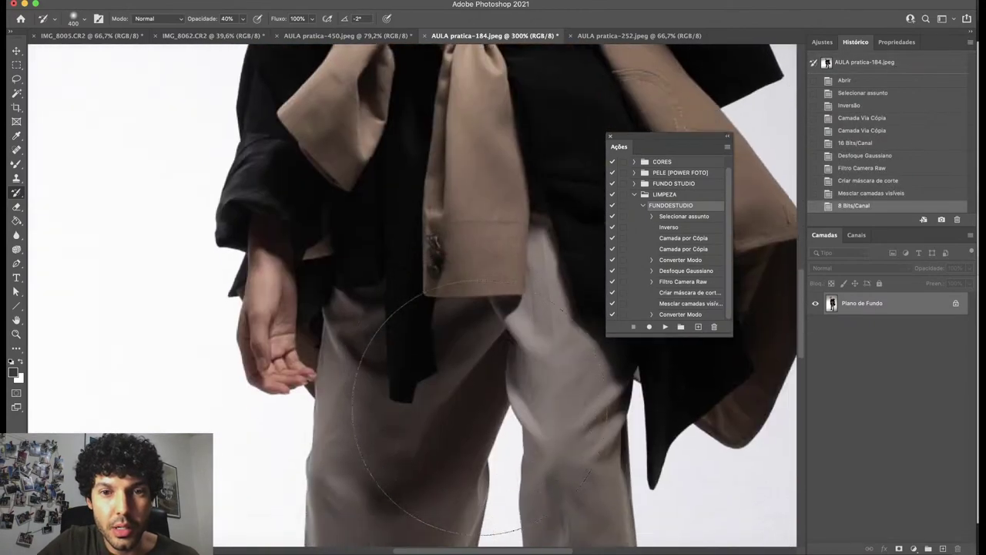
pyautogui.press('super+minus')
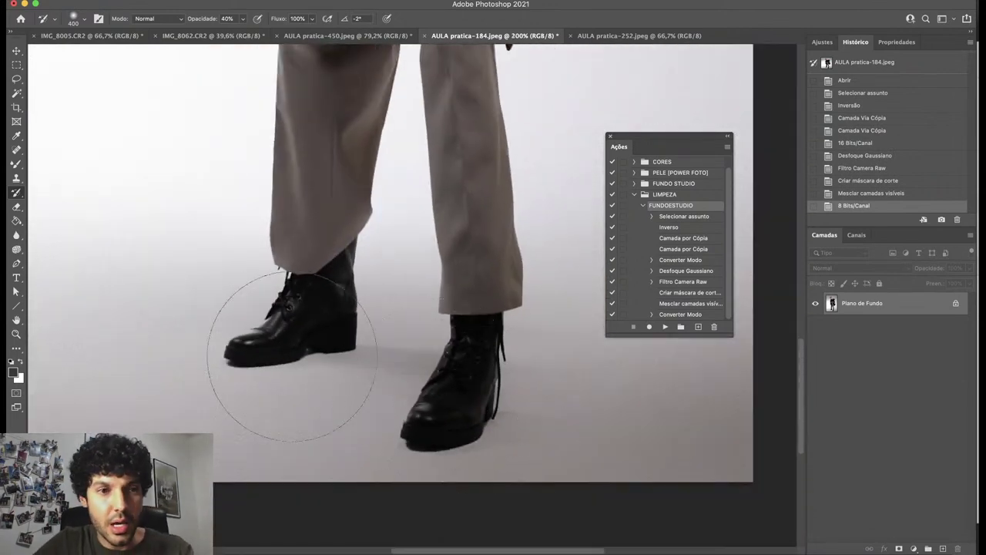
pyautogui.press('[')
pyautogui.press('[')
pyautogui.press('[')
pyautogui.press('[')
pyautogui.press('[')
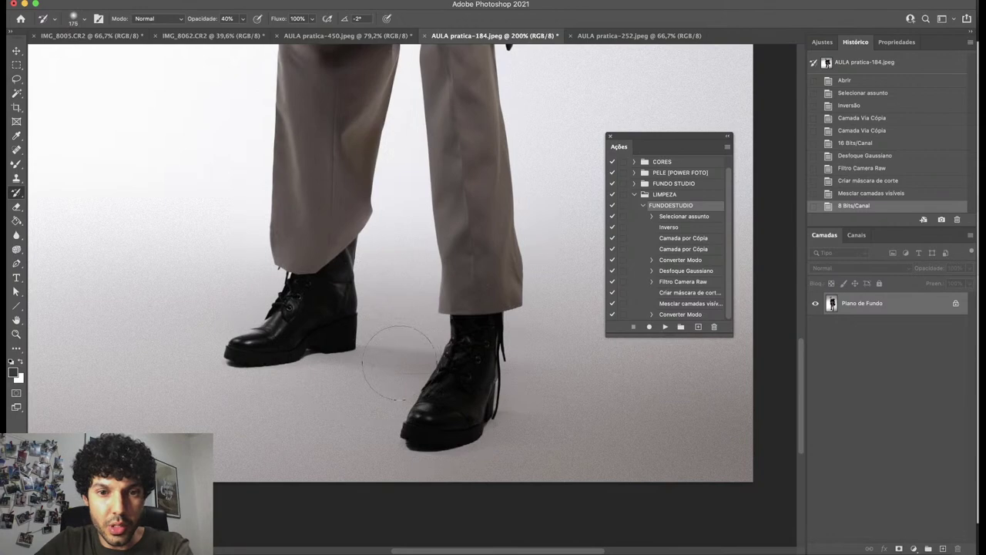
pyautogui.click(452, 371)
pyautogui.moveTo(451, 370); pyautogui.dragTo(479, 413)
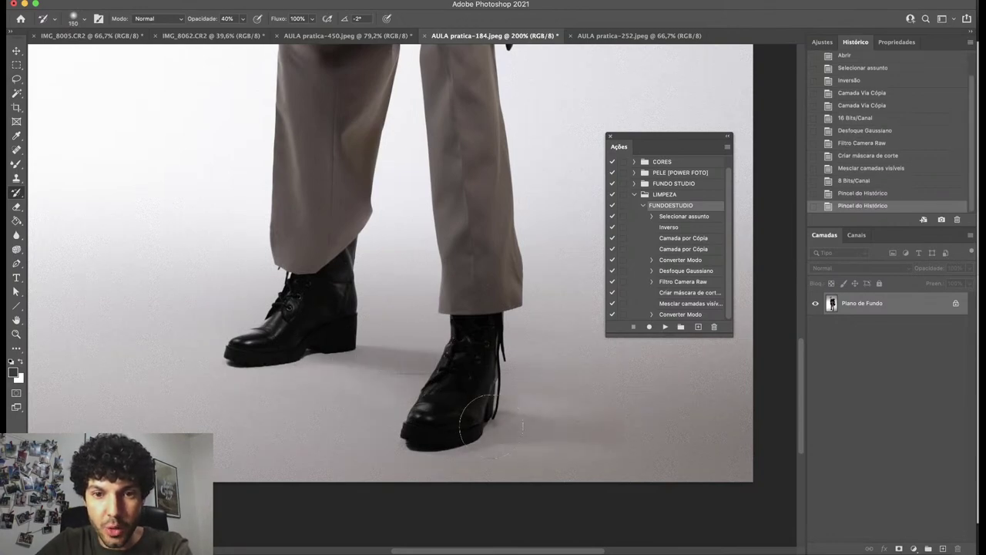
pyautogui.click(437, 372)
pyautogui.click(453, 368)
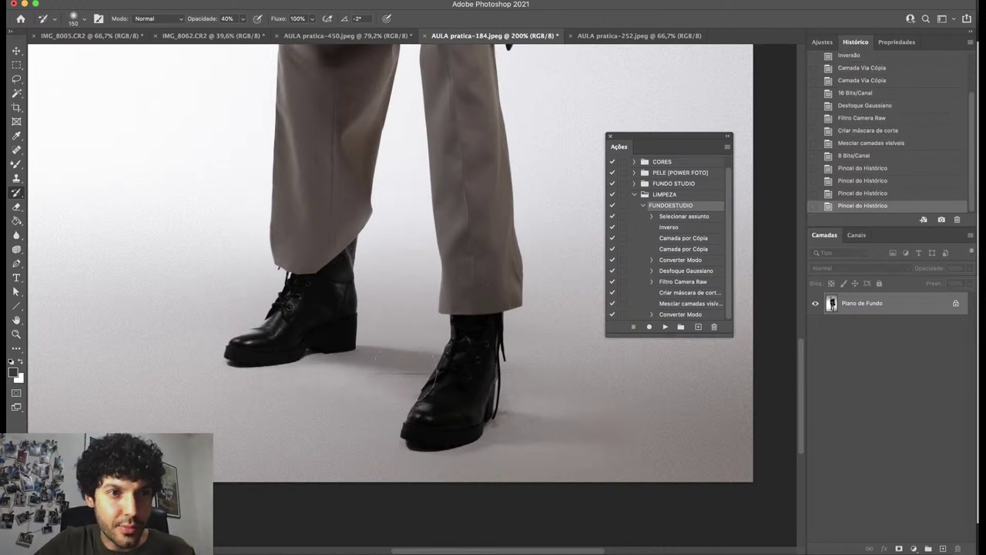
# Remove the thin line in the floor shadow between the boots with the Spot Healing Brush at size 9.
pyautogui.press('j')
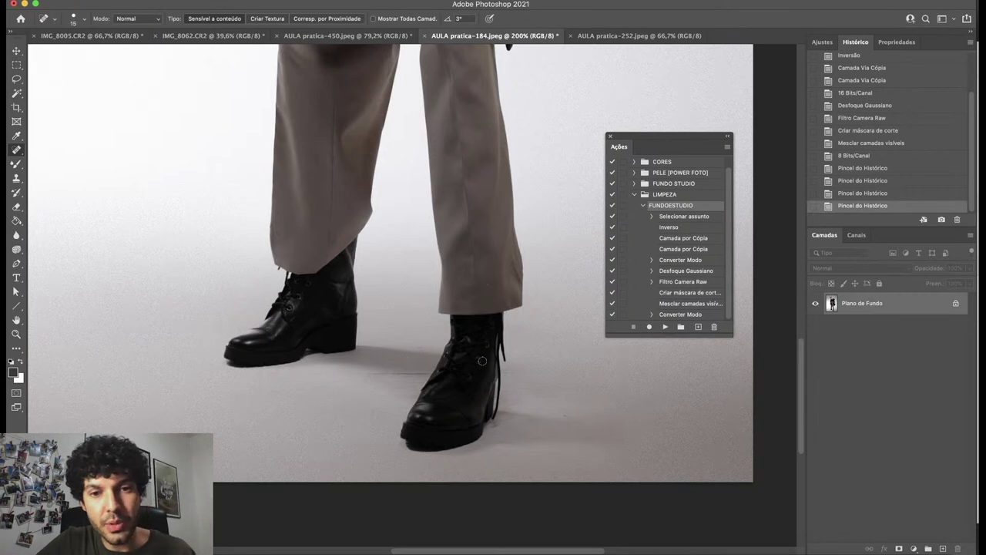
pyautogui.press('[')
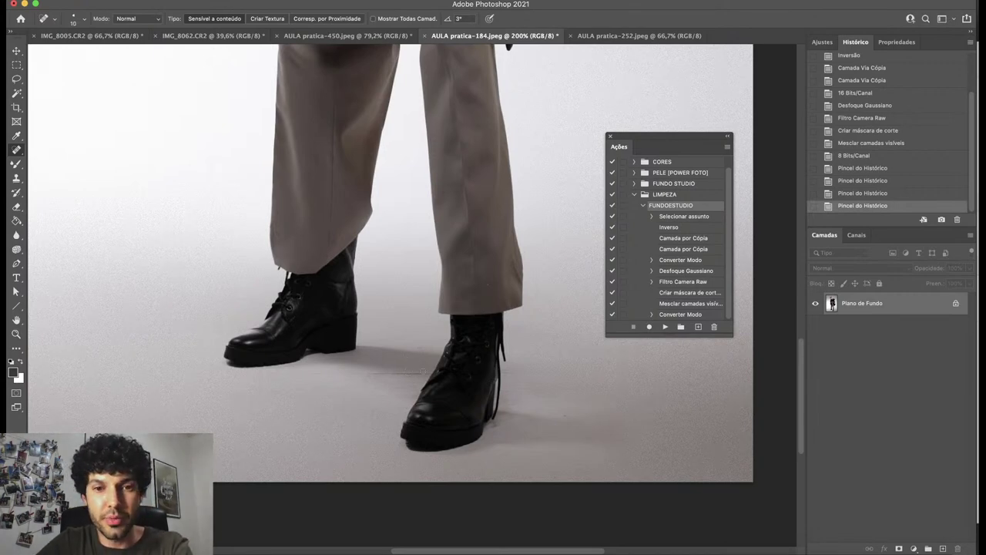
pyautogui.moveTo(432, 373); pyautogui.dragTo(361, 375)
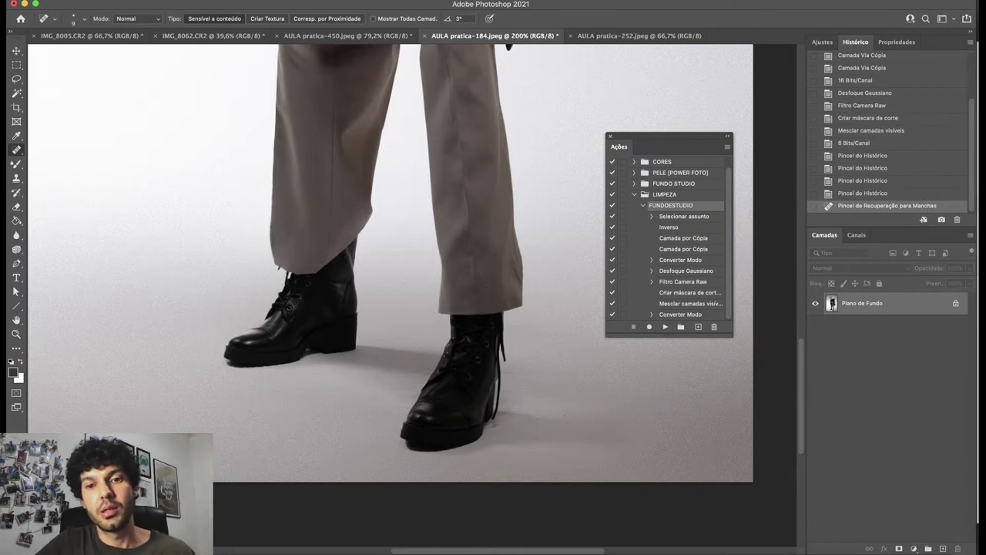
# Blend the restored floor shadows around the boots with the Mixer Brush at size 90.
pyautogui.press('b')
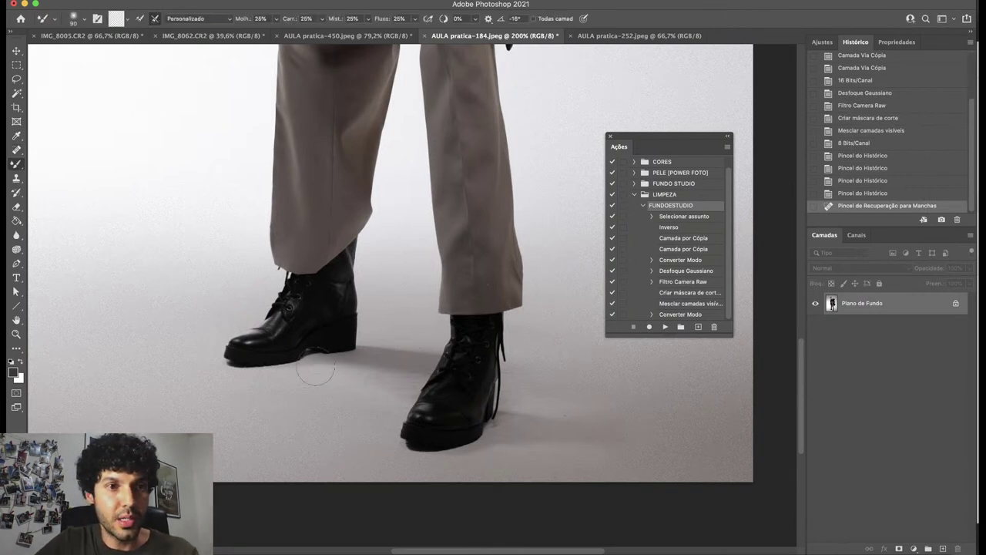
pyautogui.click(358, 376)
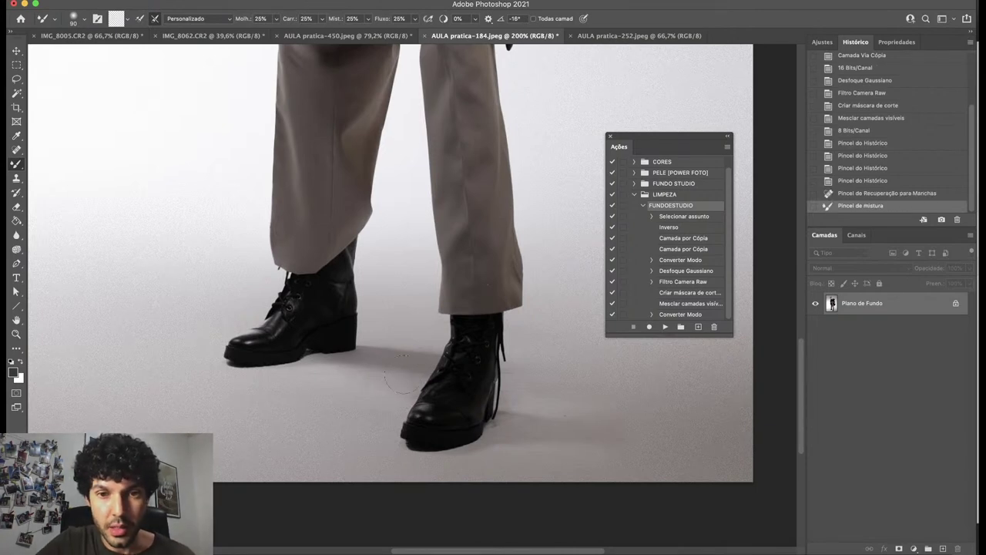
pyautogui.click(512, 364)
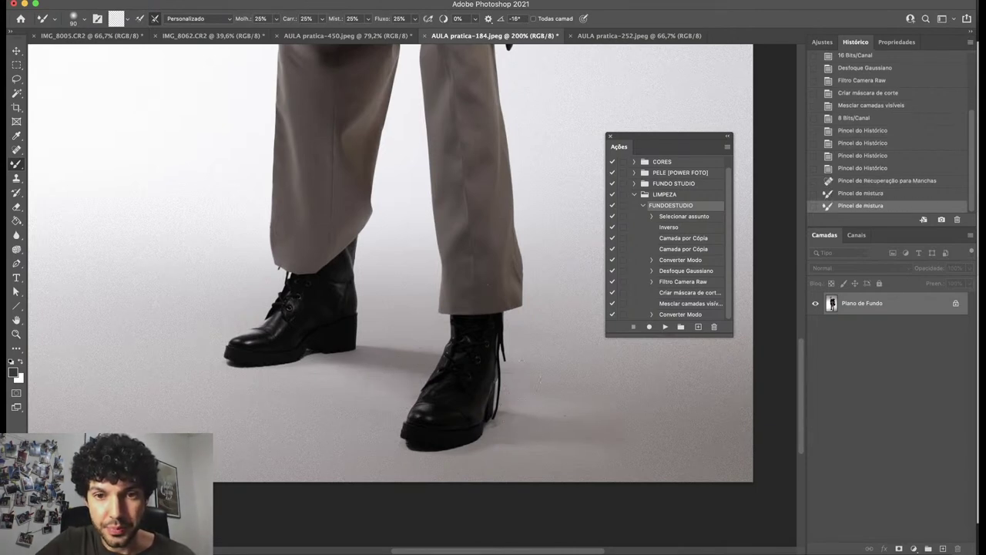
pyautogui.click(543, 362)
pyautogui.press('super+minus')
pyautogui.press('super+minus')
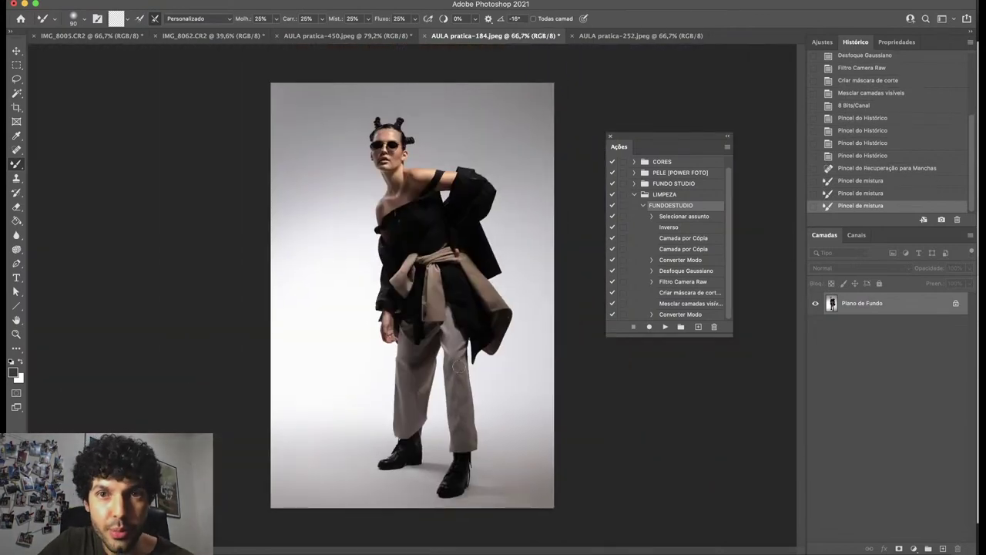
# Play the FUNDOESTUDIO action on the green-lit fashion photo AULA pratica-252.jpeg.
pyautogui.click(632, 37)
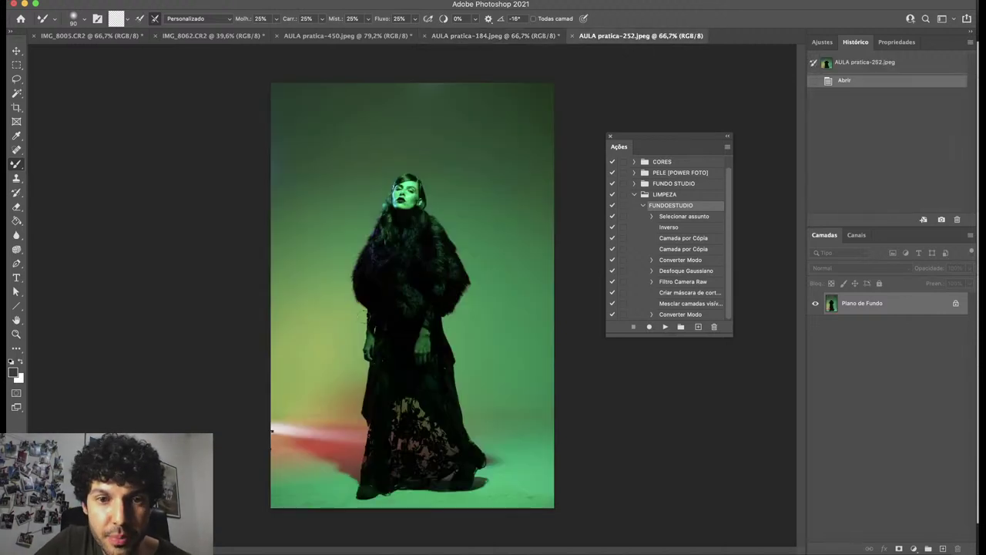
pyautogui.click(665, 328)
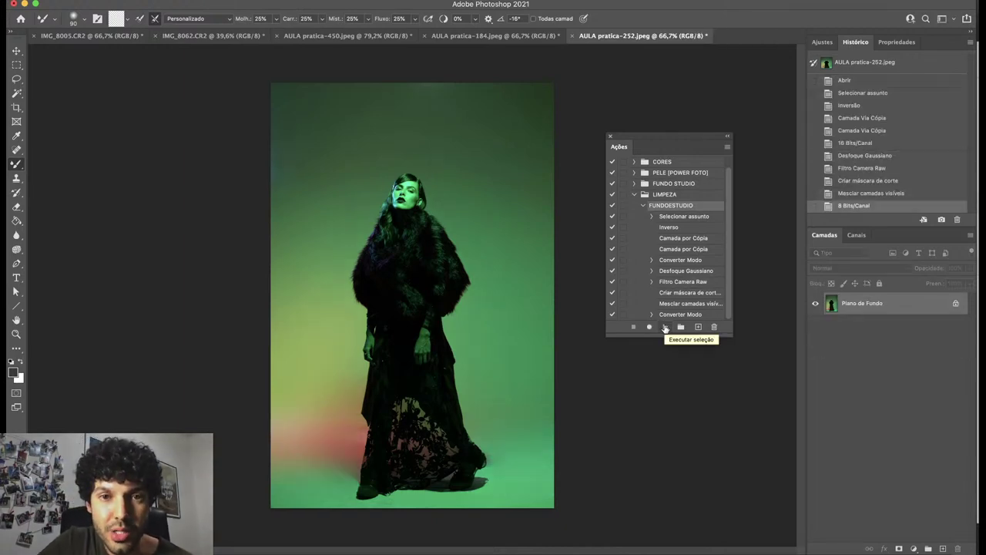
# Revert to the original snapshot, inspecting the light streak beside the dress hem, and replay the FUNDOESTUDIO action.
pyautogui.click(908, 69)
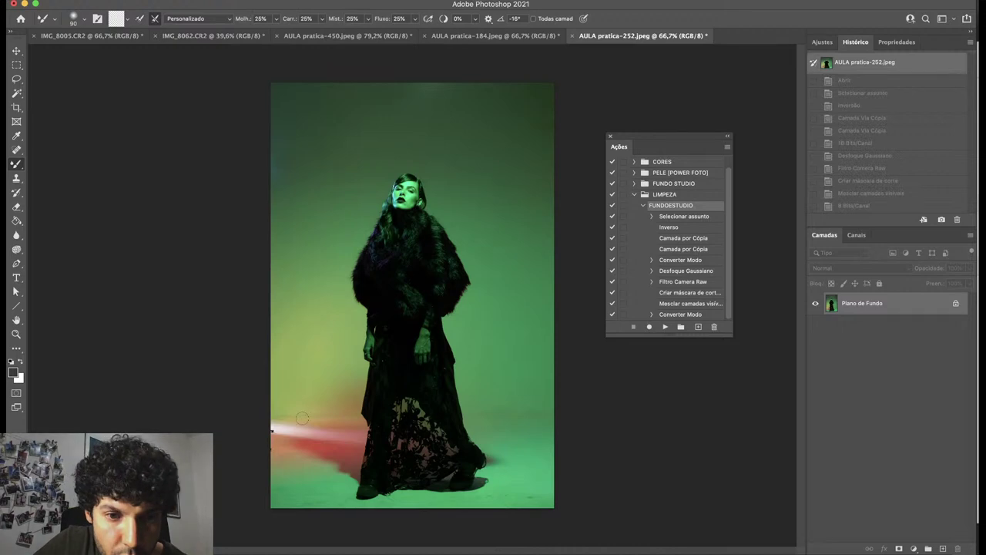
pyautogui.press('super+1')
pyautogui.scroll(-3, 259, 448)
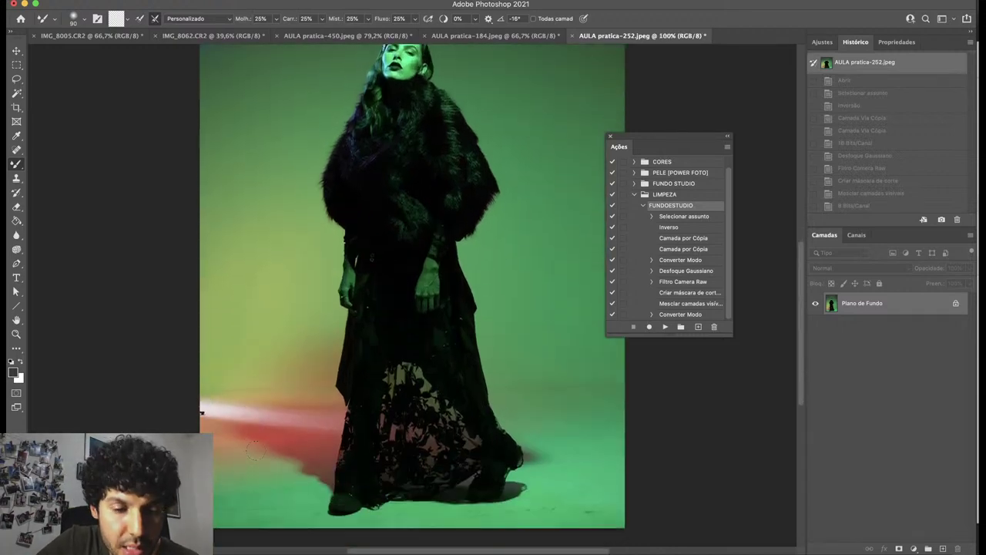
pyautogui.scroll(5, 202, 410)
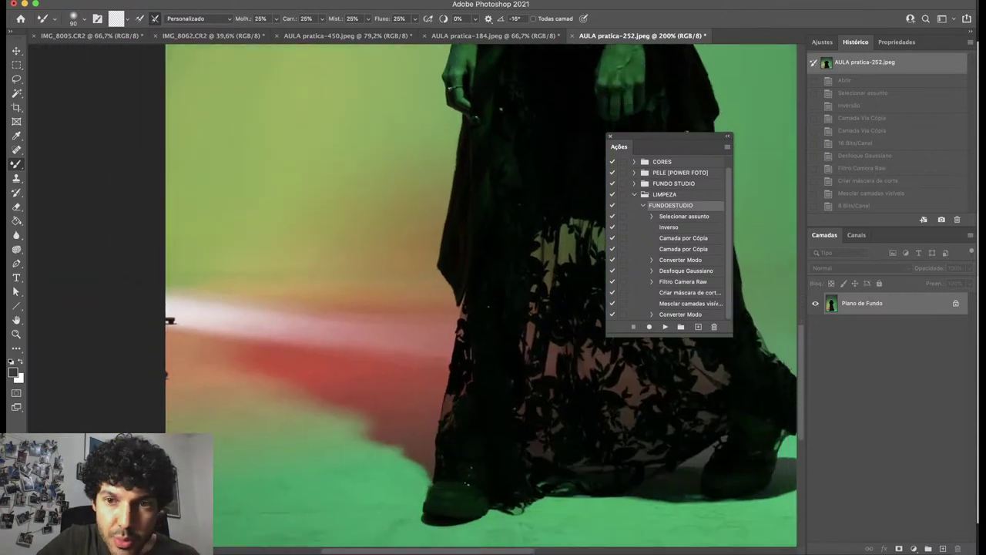
pyautogui.scroll(-2, 555, 285)
pyautogui.click(666, 327)
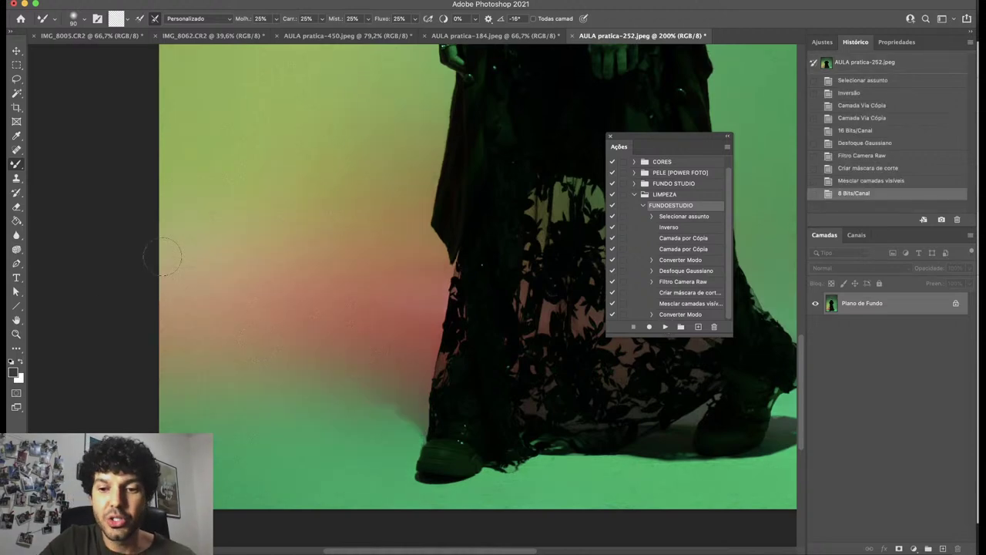
# Compare with the original snapshot and paint back the red light beside the dress with the History Brush at size 500 and 40% opacity.
pyautogui.press('super+minus')
pyautogui.press('super+minus')
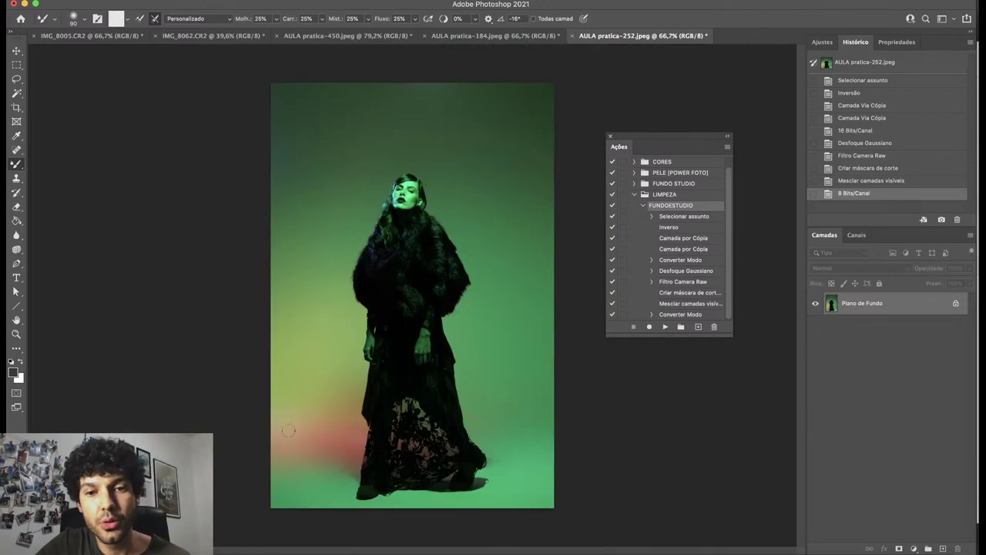
pyautogui.click(898, 64)
pyautogui.press('super+alt+z')
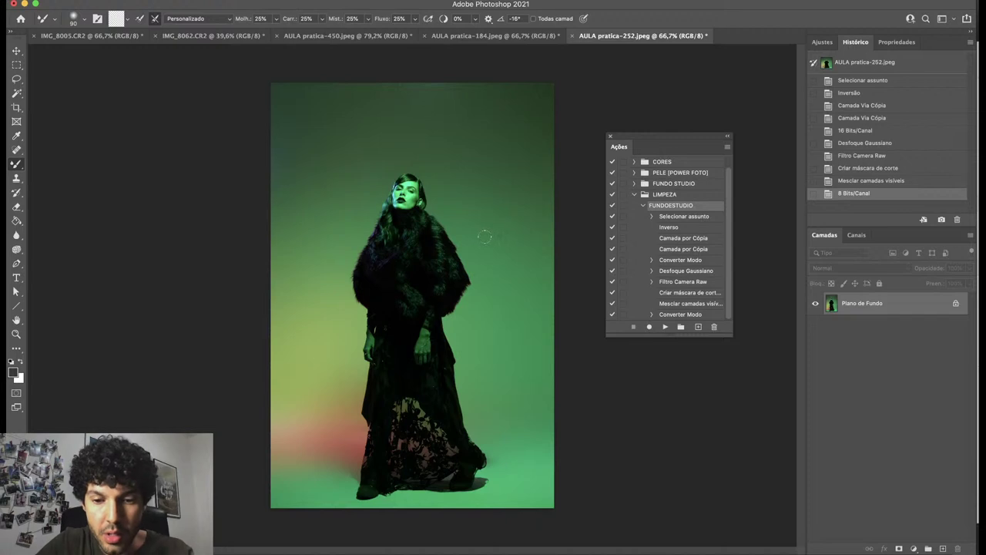
pyautogui.press('y')
pyautogui.press(']')
pyautogui.press(']')
pyautogui.press(']')
pyautogui.press(']')
pyautogui.press(']')
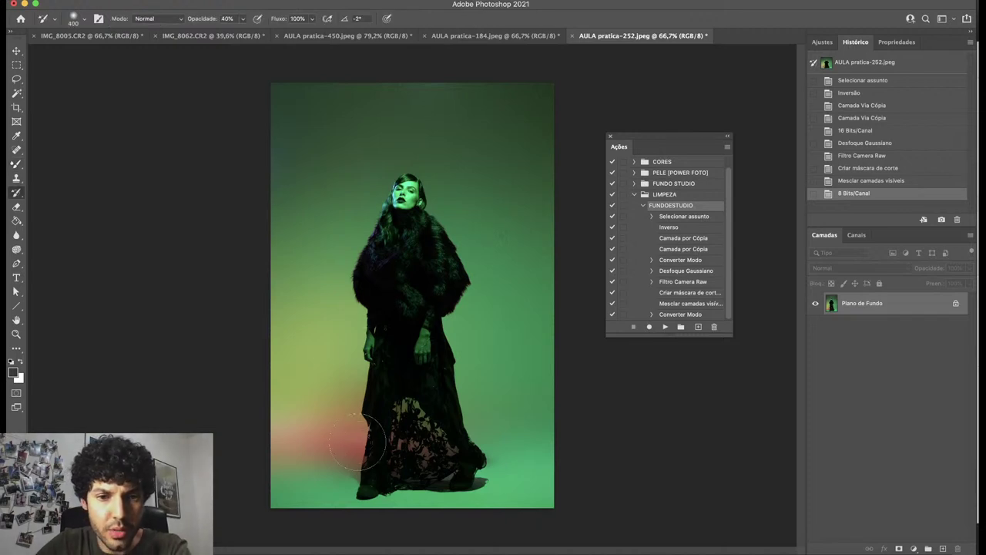
pyautogui.moveTo(358, 443); pyautogui.dragTo(346, 452)
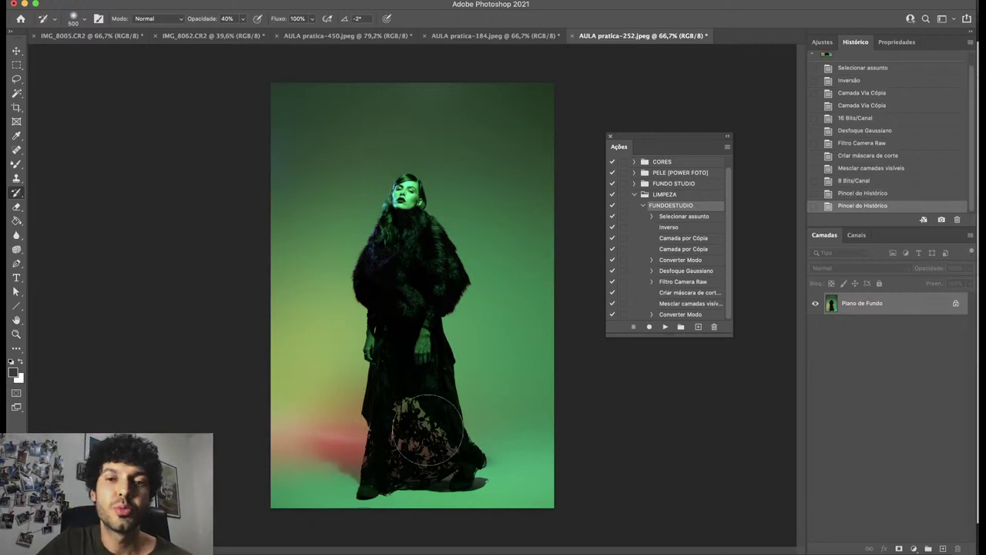
# Review the retouched backdrops of IMG_8005.CR2, AULA pratica-450.jpeg and IMG_8062.CR2.
pyautogui.click(193, 41)
pyautogui.click(127, 36)
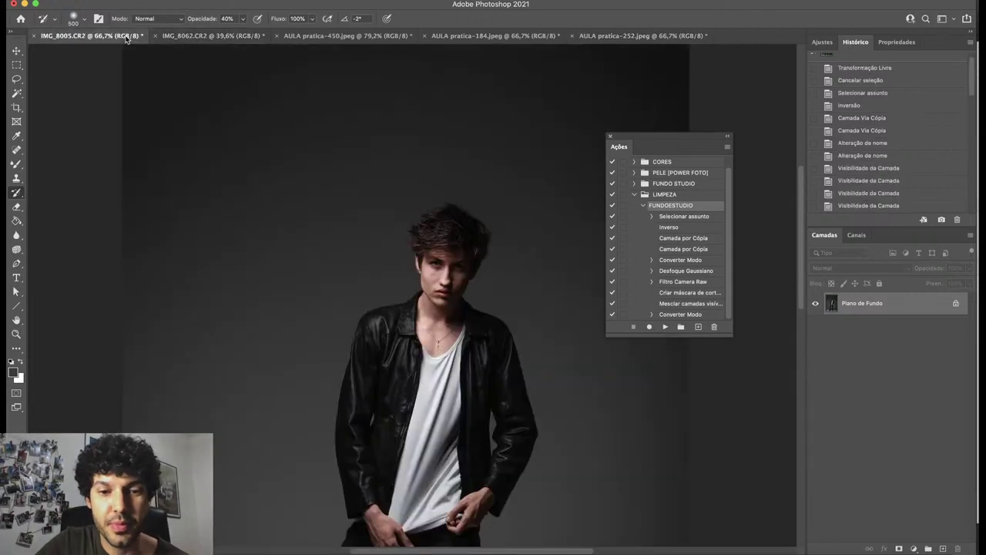
pyautogui.press('super+0')
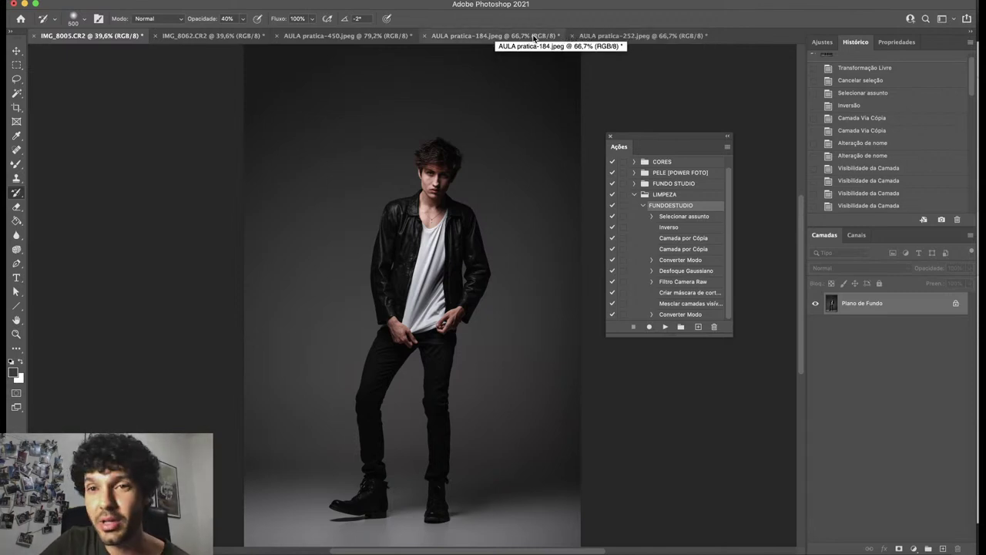
pyautogui.click(331, 38)
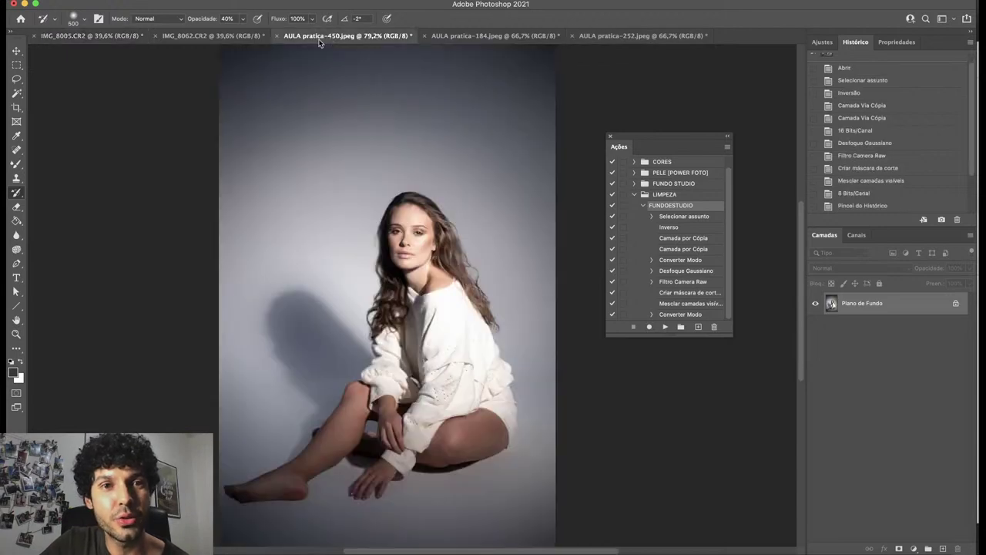
pyautogui.click(237, 39)
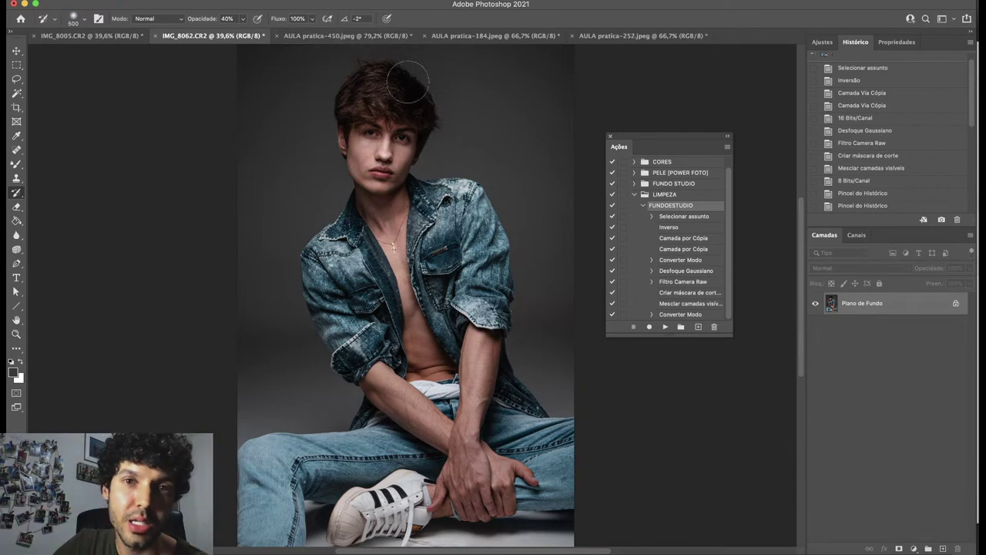
# Return to AULA pratica-252.jpeg and detach the History panel as a floating panel beside the photo.
pyautogui.click(644, 35)
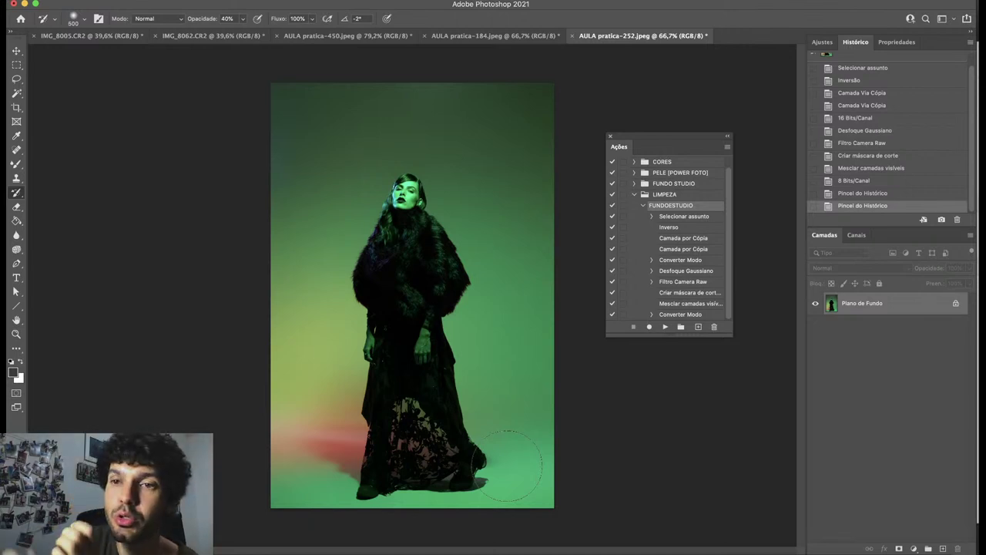
pyautogui.scroll(1, 863, 101)
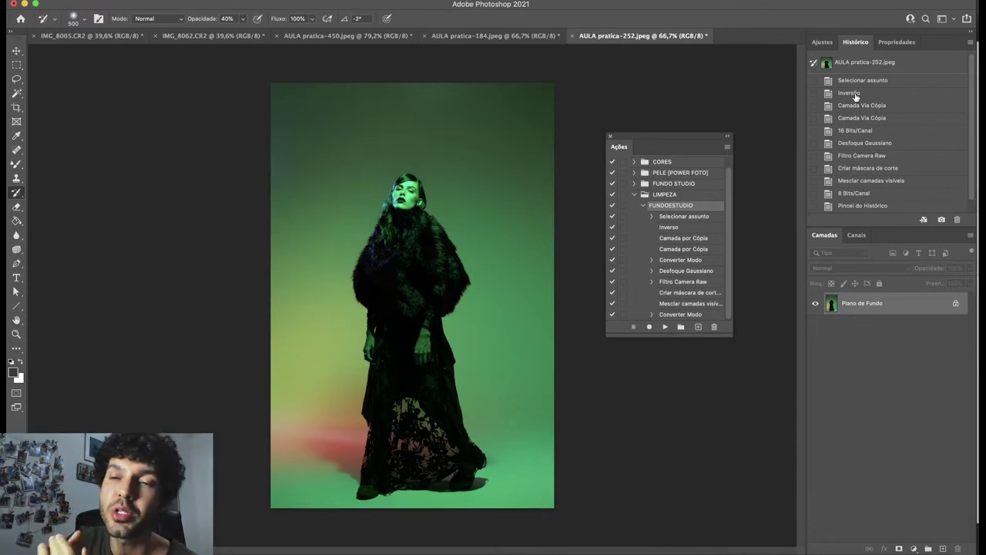
pyautogui.moveTo(855, 45); pyautogui.dragTo(689, 71)
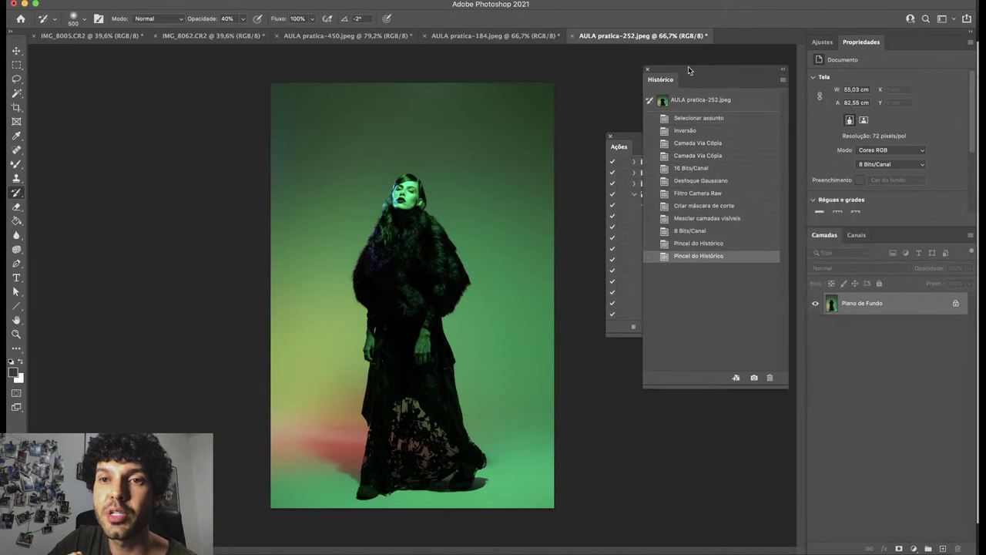
# Browse the history states of AULA pratica-252.jpeg, ending at the original snapshot, and dock the History panel beside Properties.
pyautogui.click(456, 2)
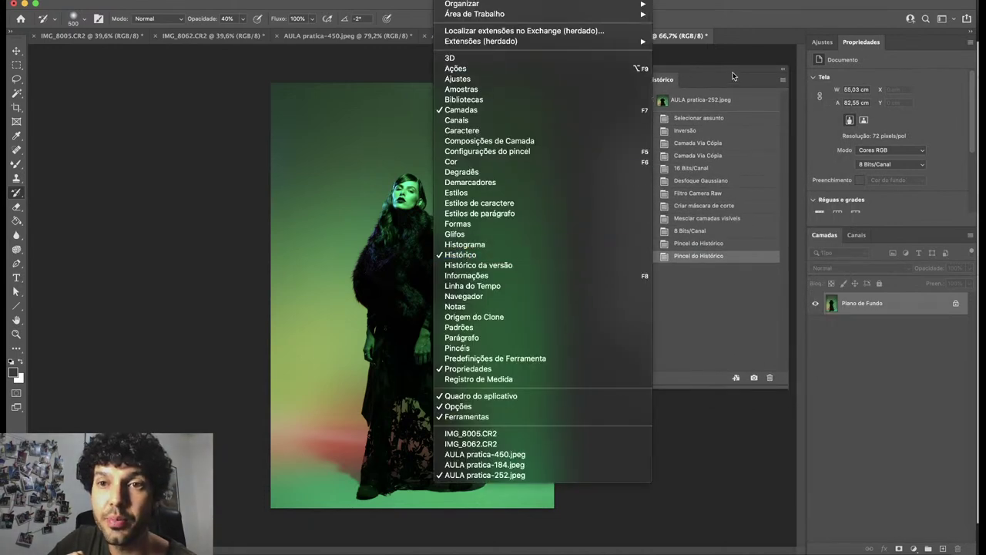
pyautogui.hotkey('alt', 'F9')
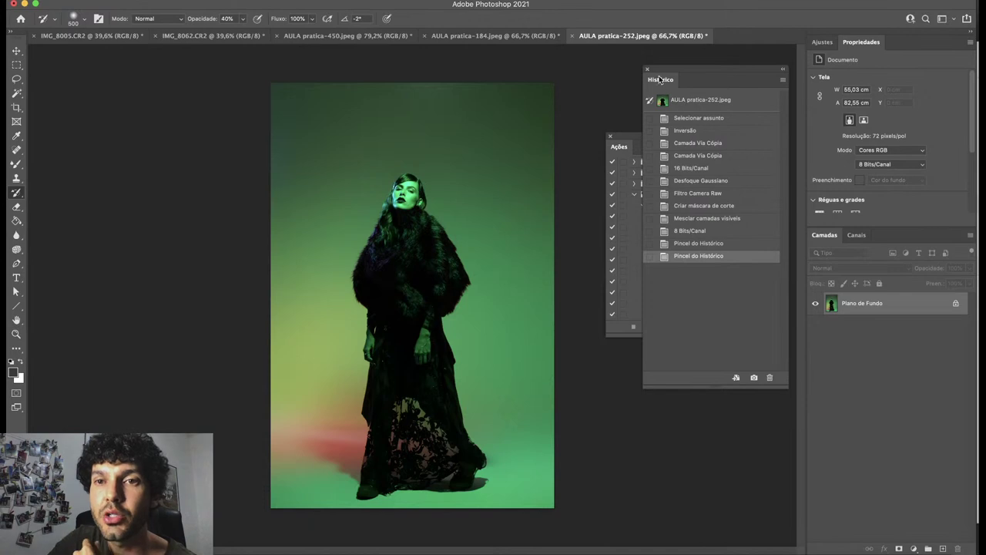
pyautogui.click(705, 183)
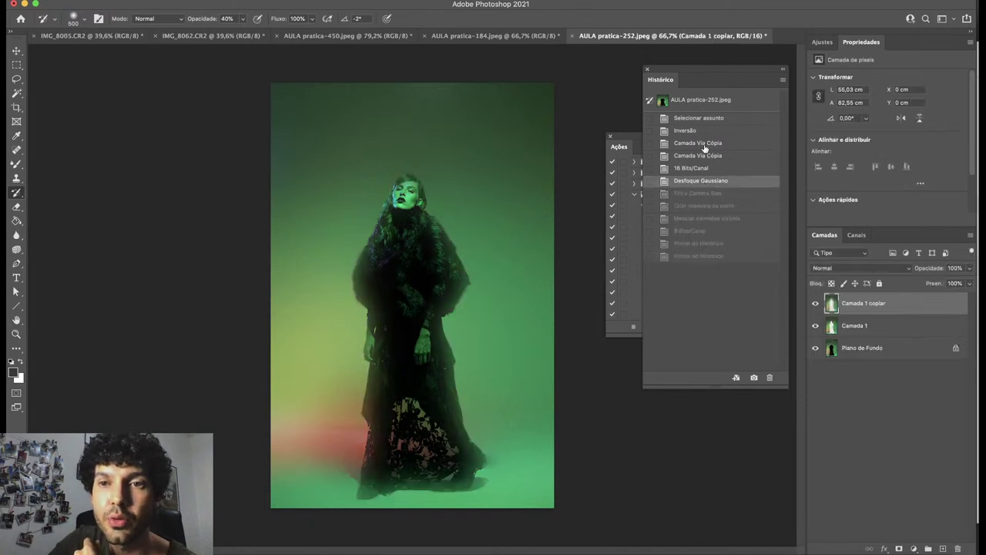
pyautogui.click(706, 144)
pyautogui.click(707, 120)
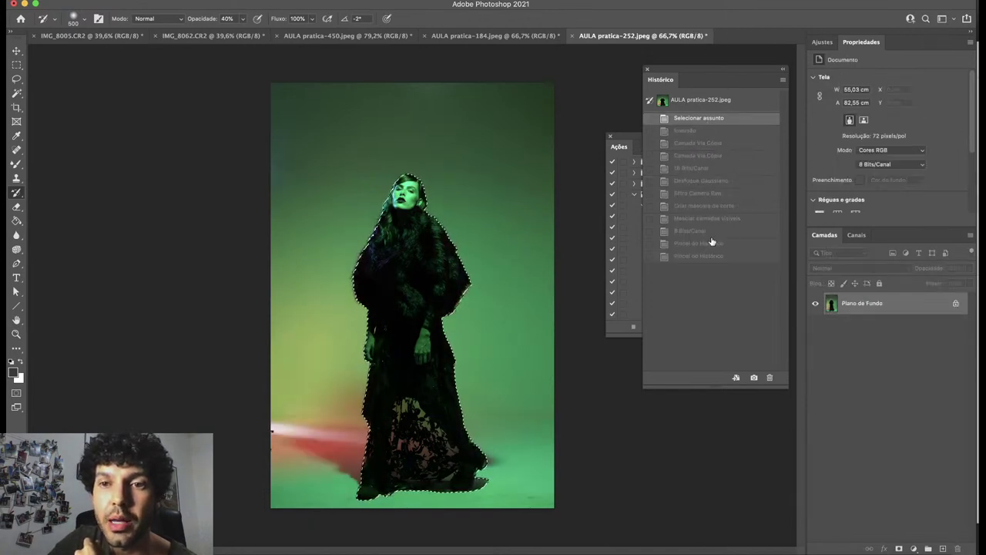
pyautogui.click(712, 229)
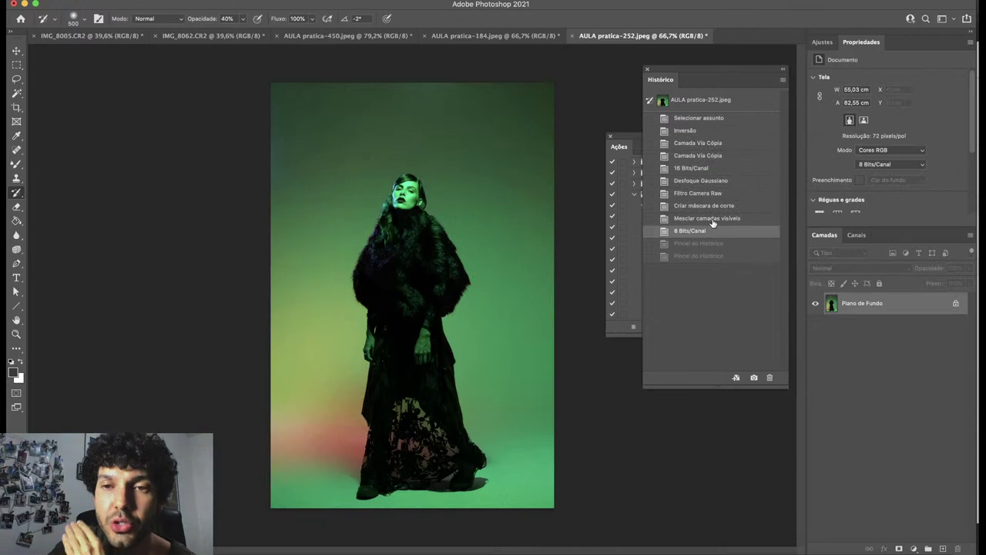
pyautogui.click(718, 106)
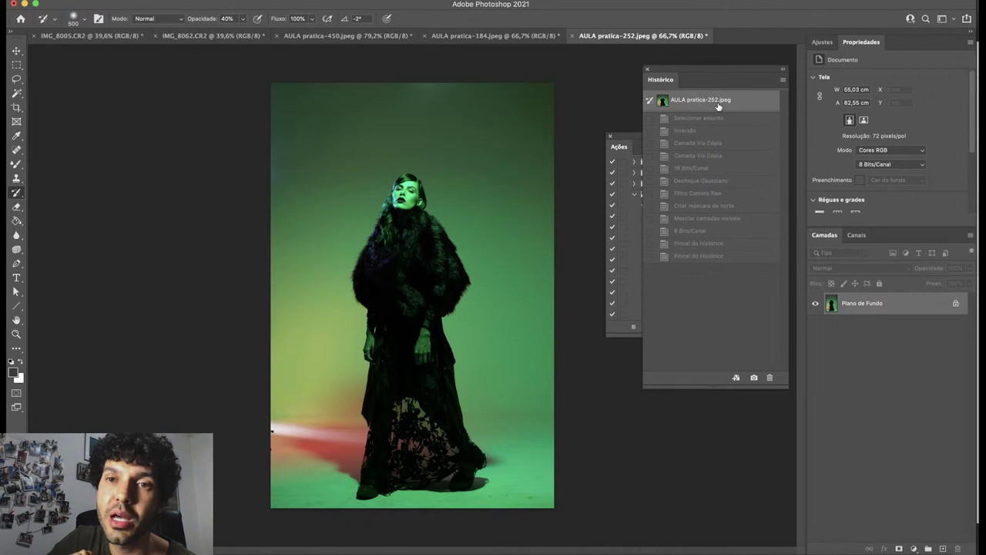
pyautogui.moveTo(663, 80); pyautogui.dragTo(866, 47)
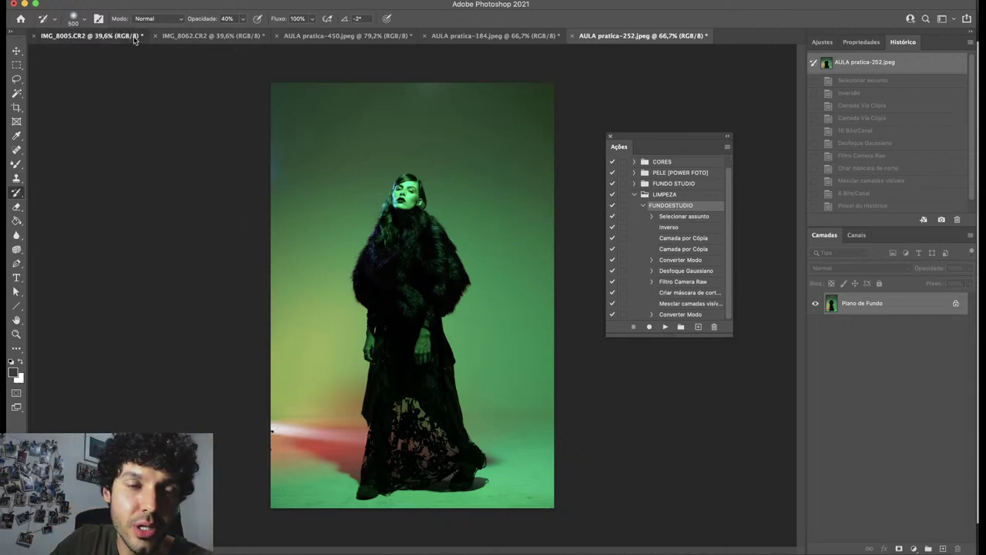
# Compare the original snapshot of IMG_8005.CR2 with its final 8 Bits/Canal history state.
pyautogui.click(91, 35)
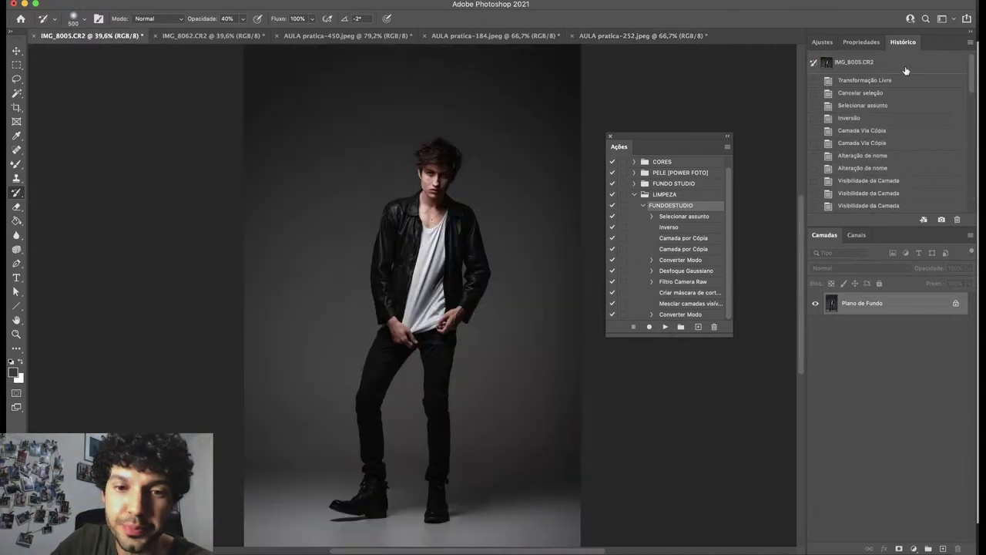
pyautogui.click(906, 68)
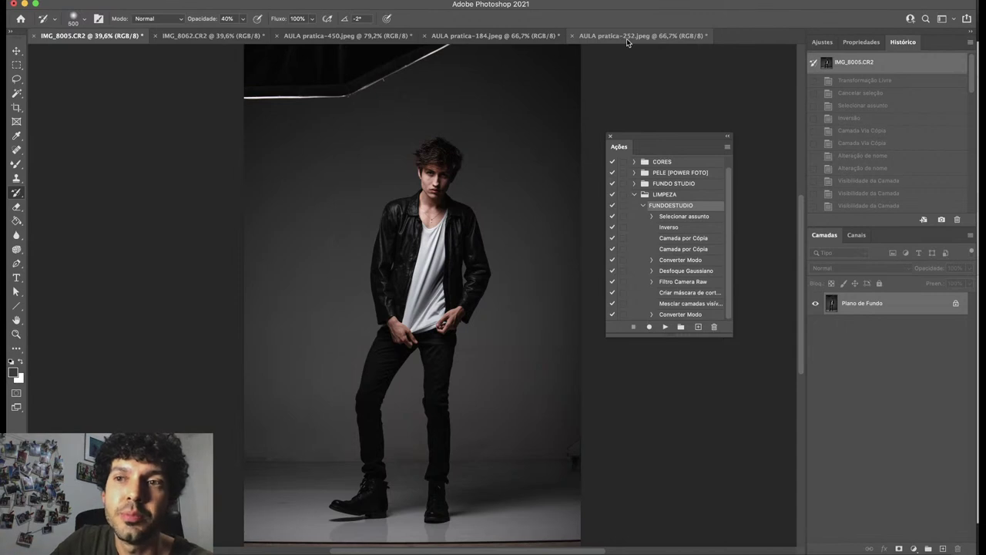
pyautogui.scroll(-10, 913, 181)
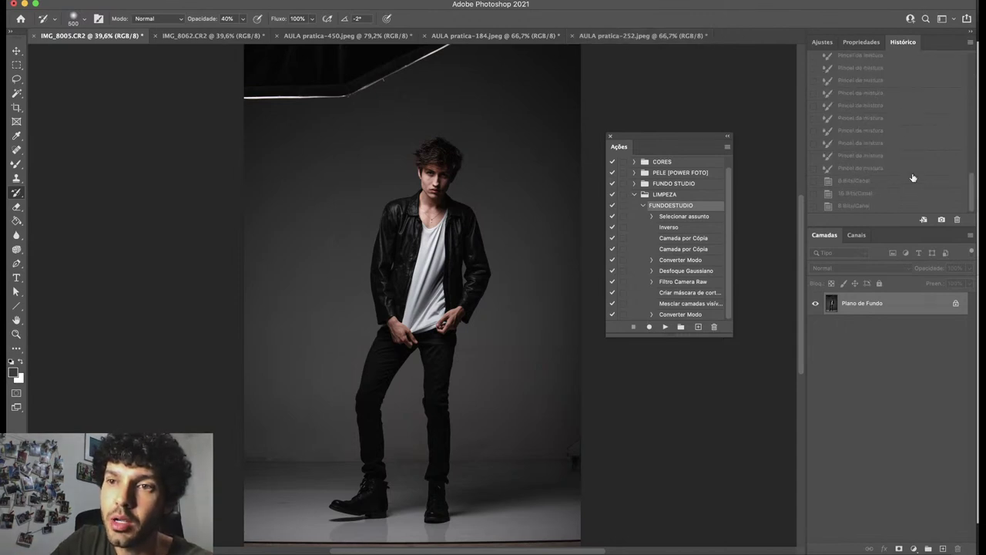
pyautogui.click(872, 206)
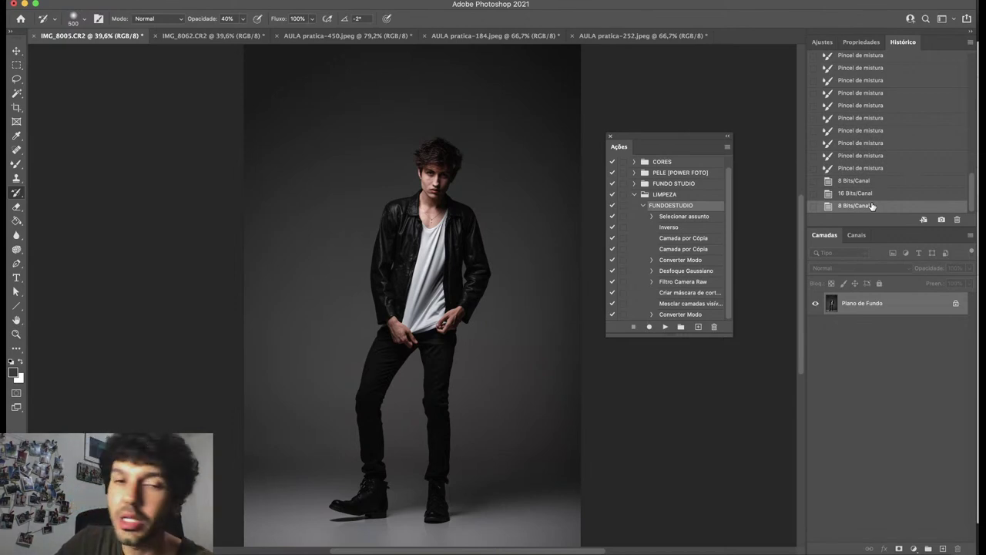
pyautogui.scroll(10, 853, 94)
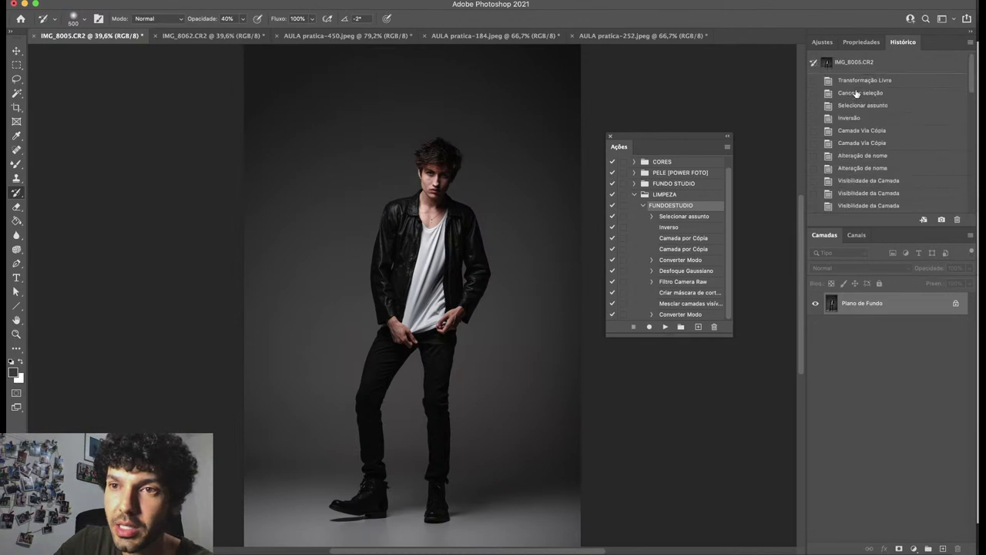
pyautogui.click(885, 67)
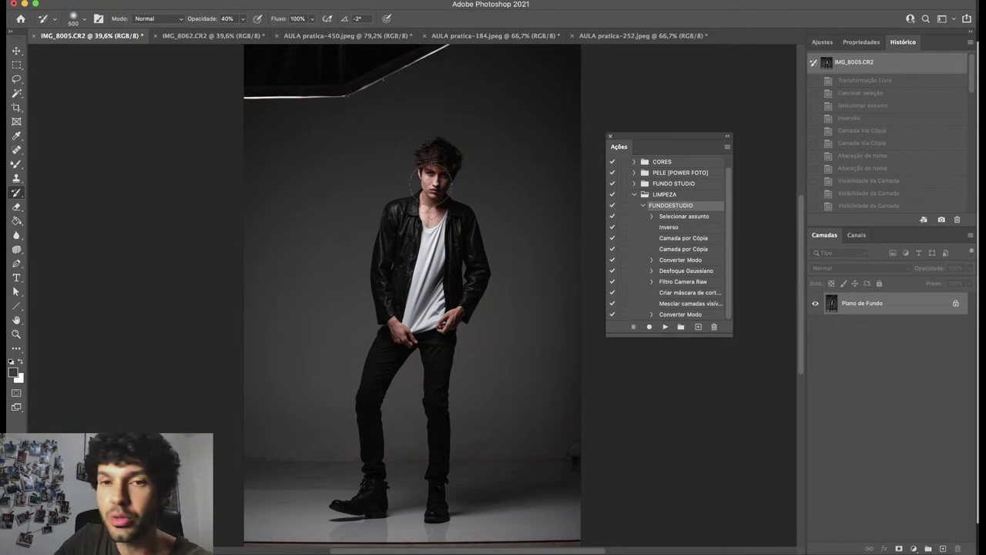
pyautogui.scroll(-5, 855, 165)
pyautogui.click(873, 206)
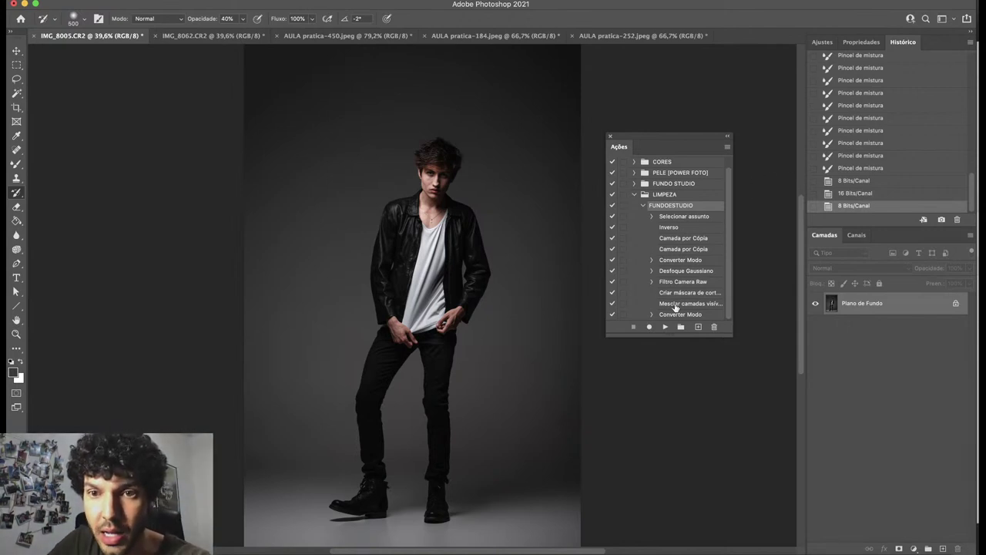
# Enable the dialog prompt for the Desfoque Gaussiano command in FUNDOESTUDIO and select the whole action for playback.
pyautogui.click(672, 272)
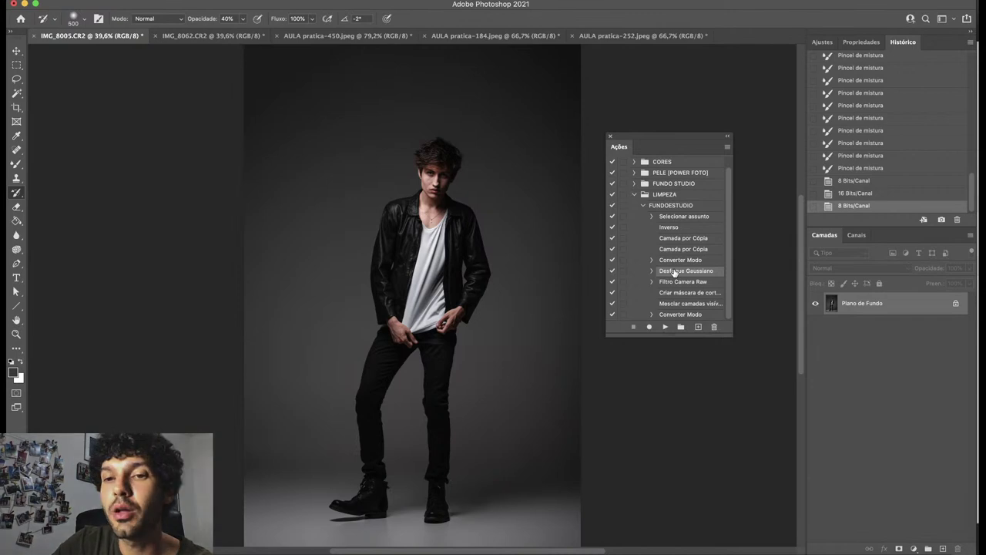
pyautogui.click(624, 271)
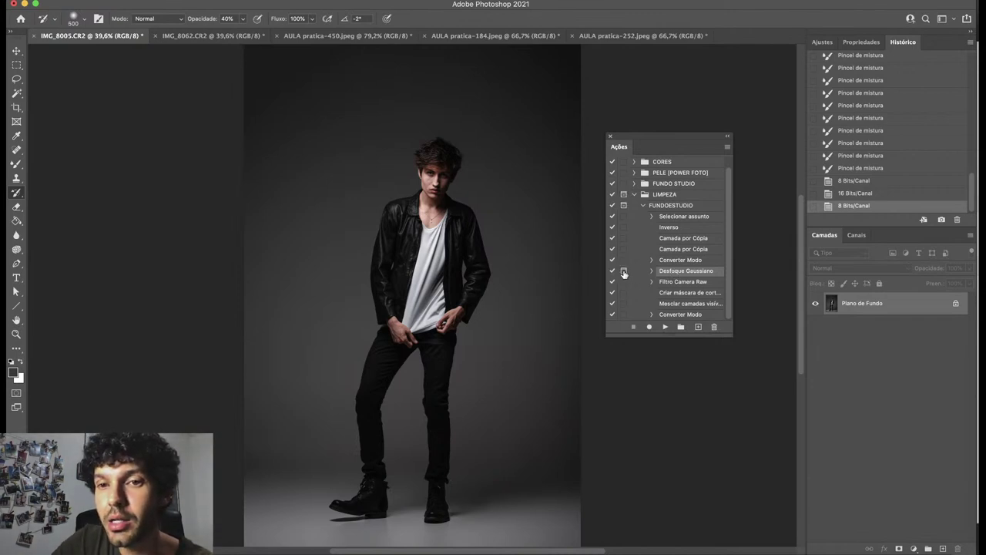
pyautogui.click(677, 207)
# Replay FUNDOESTUDIO on the original snapshot of IMG_8005.CR2 with a Gaussian blur radius of 60 pixels, and close the Actions panel.
pyautogui.scroll(5, 886, 62)
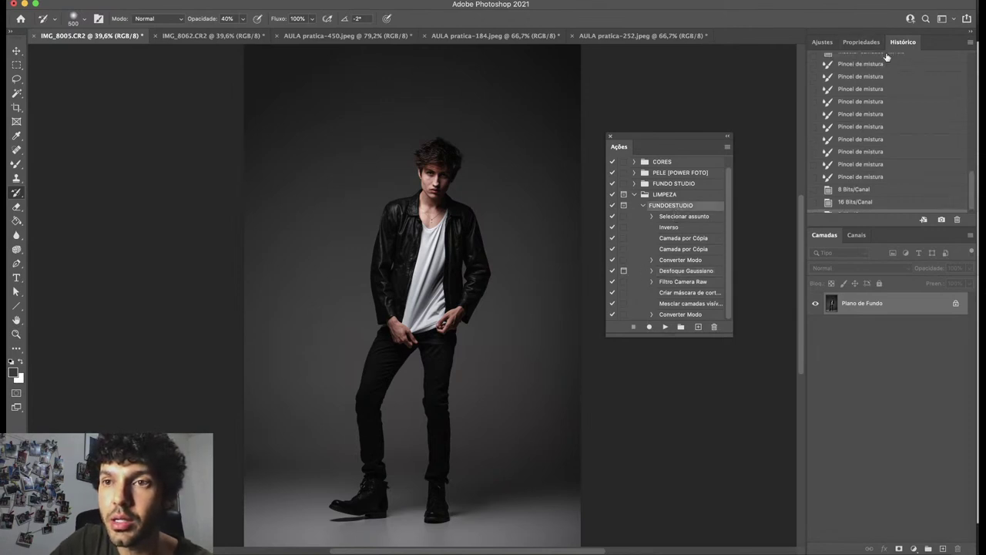
pyautogui.click(894, 62)
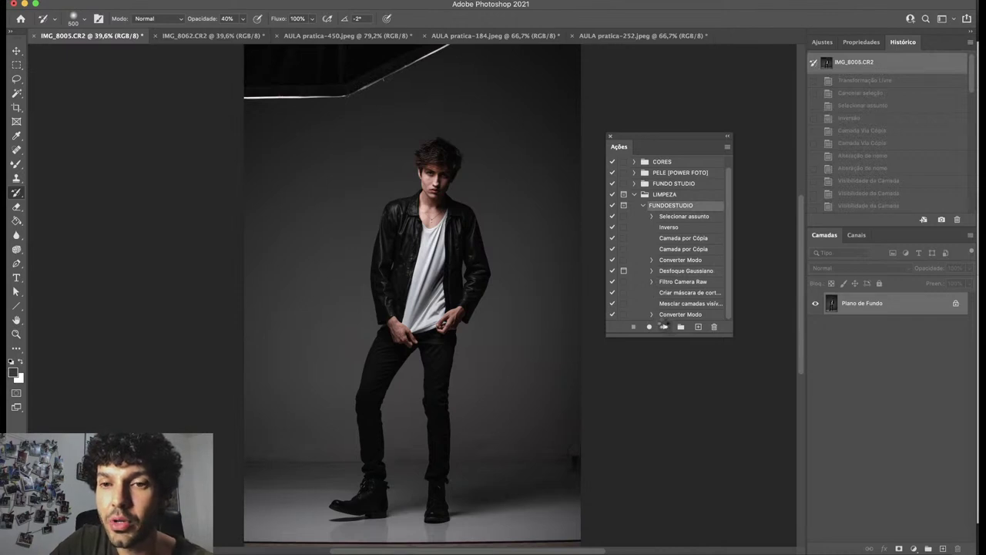
pyautogui.click(665, 326)
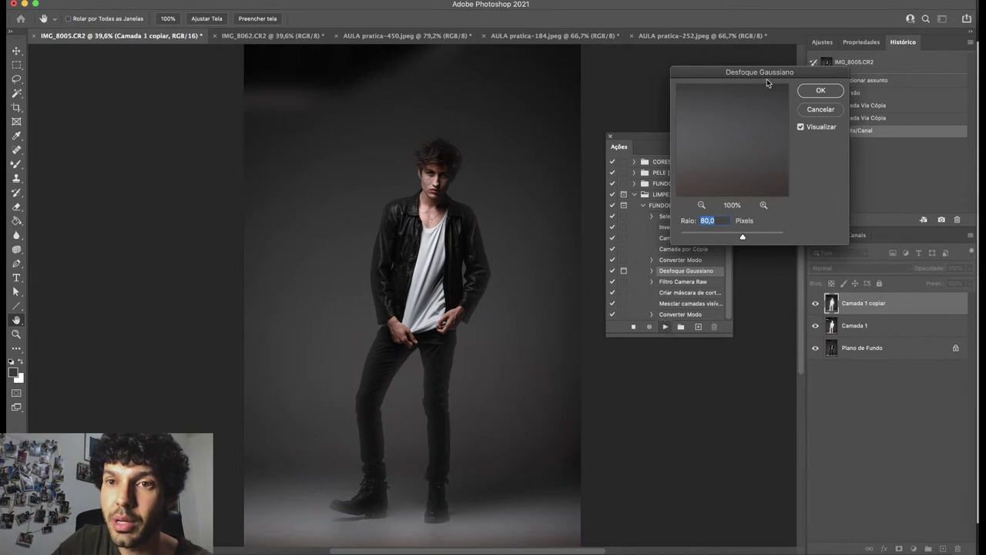
pyautogui.moveTo(770, 72); pyautogui.dragTo(273, 127)
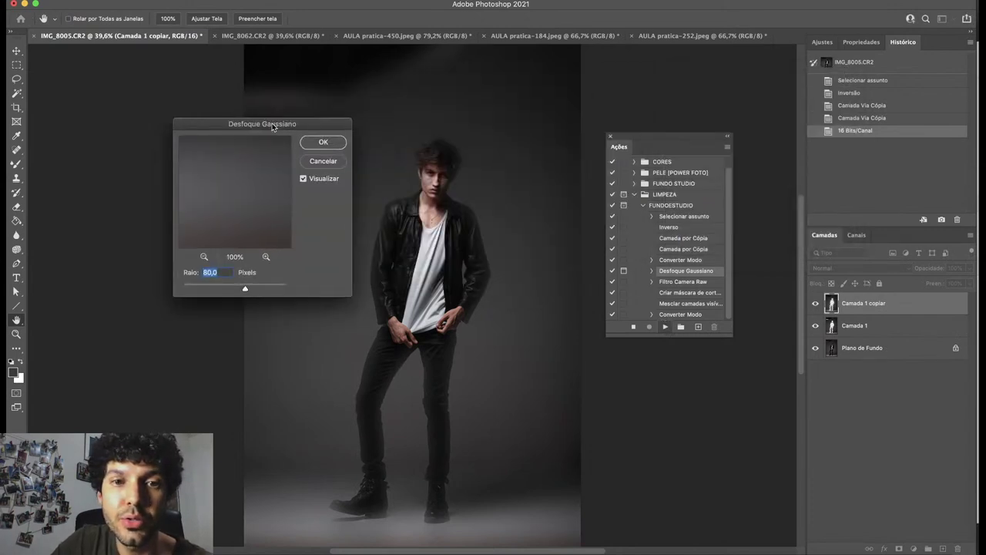
pyautogui.write('60')
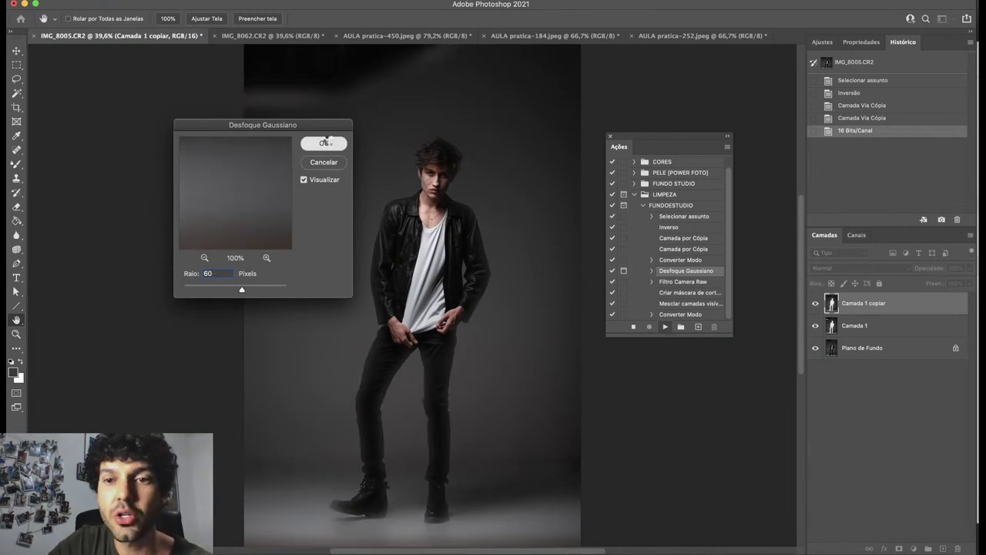
pyautogui.click(327, 143)
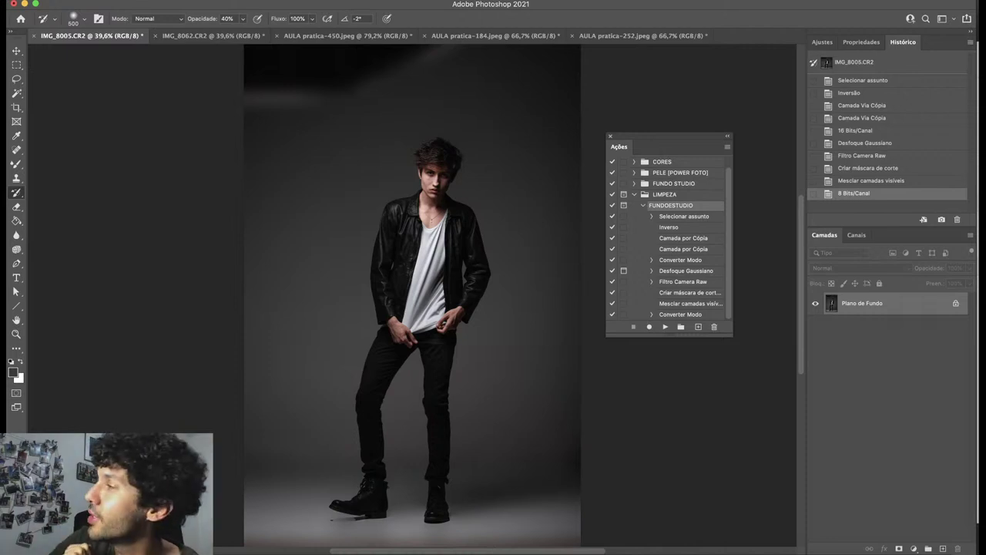
pyautogui.hotkey('alt', 'F9')
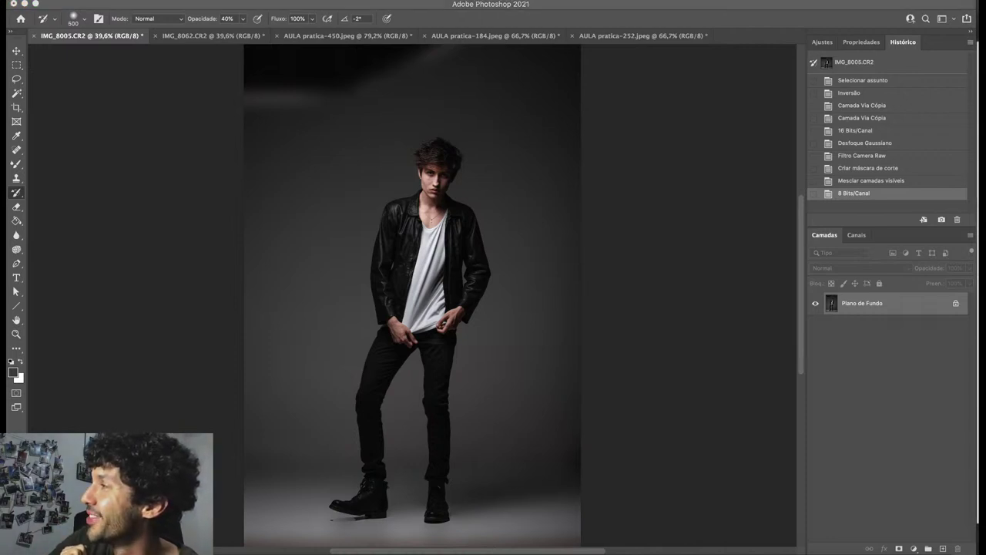